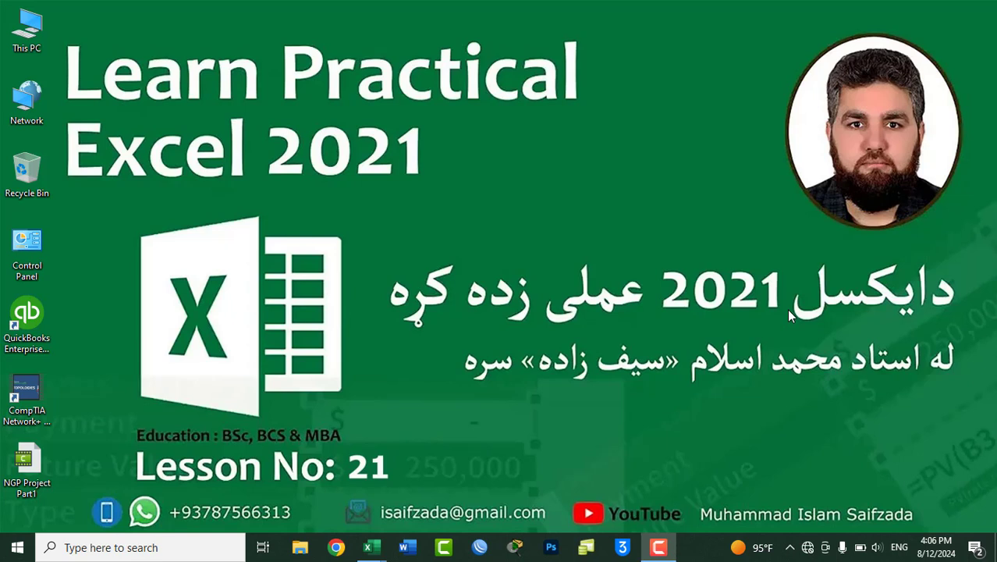
# Step: Bring the Item List workbook to the front from its Excel taskbar preview
pyautogui.moveTo(367, 546)
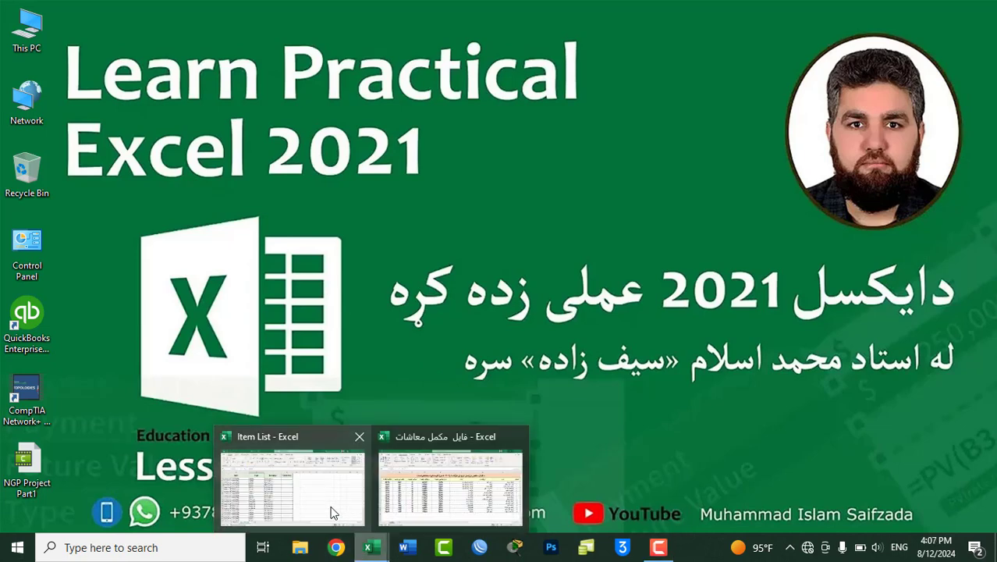
pyautogui.click(332, 512)
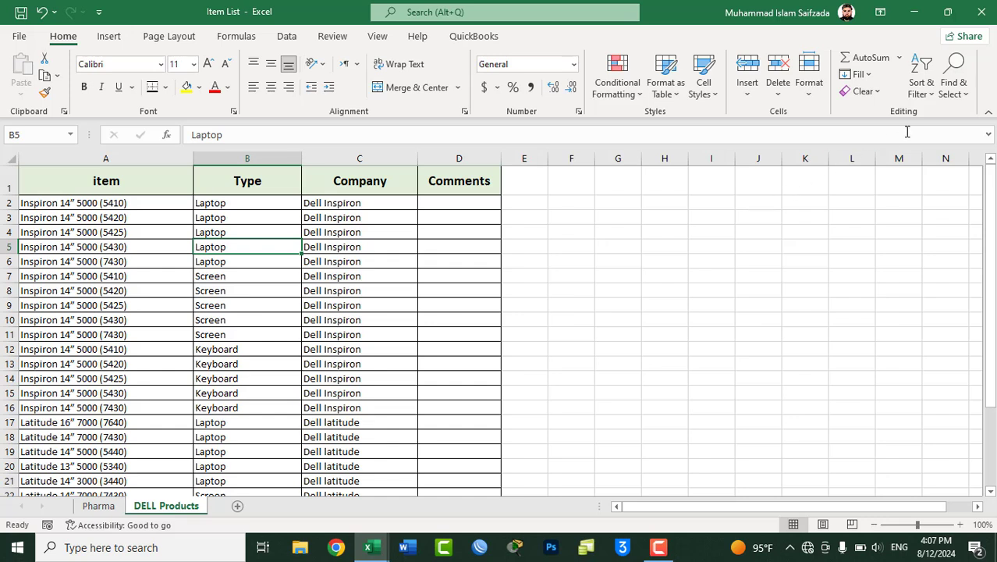
# Step: Show the Clear options, then the Sort & Filter options, on the Home tab
pyautogui.click(877, 92)
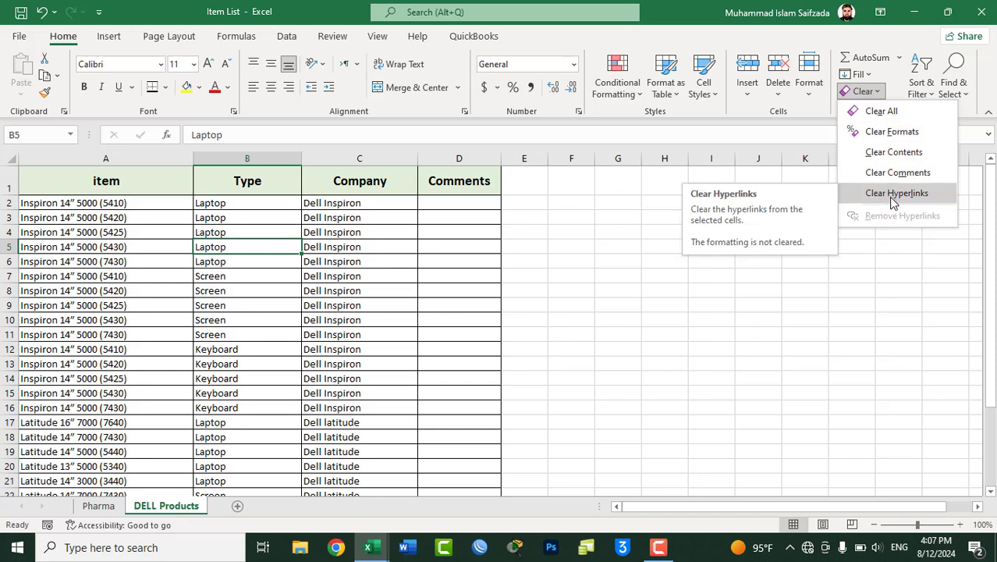
pyautogui.click(928, 92)
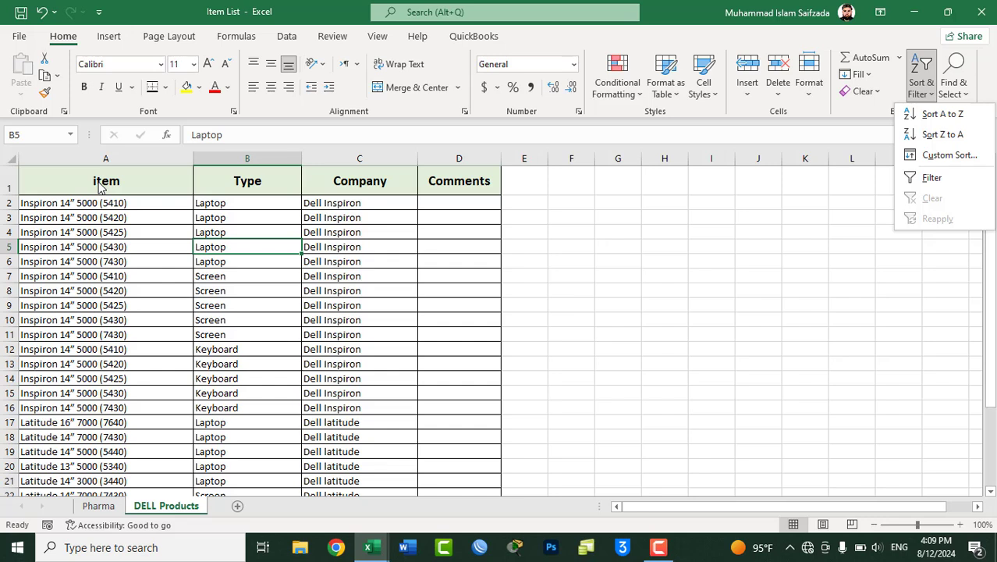
# Step: Hide the item column A, then select the Type, Company and Comments data B1:D28
pyautogui.press('Escape')
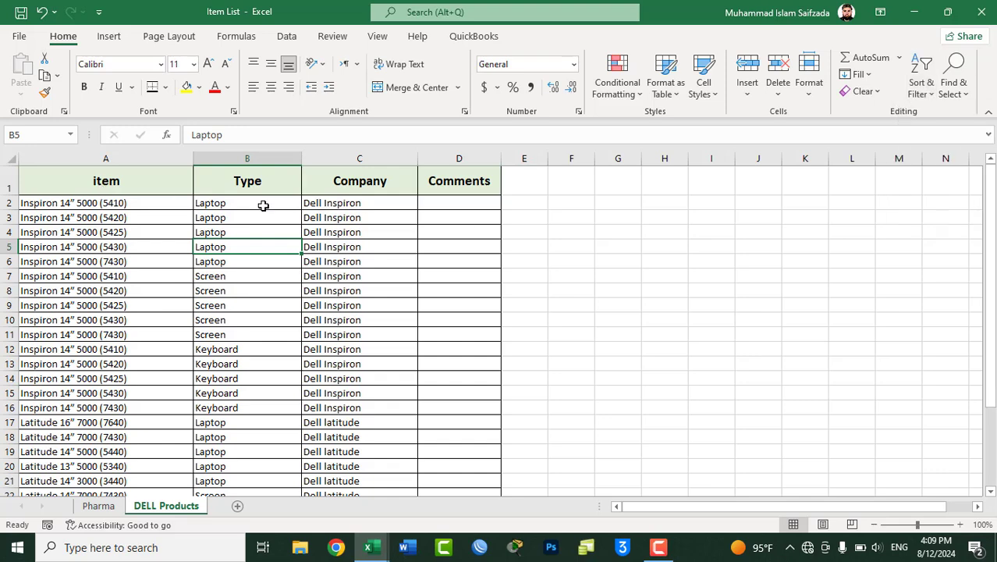
pyautogui.click(108, 187)
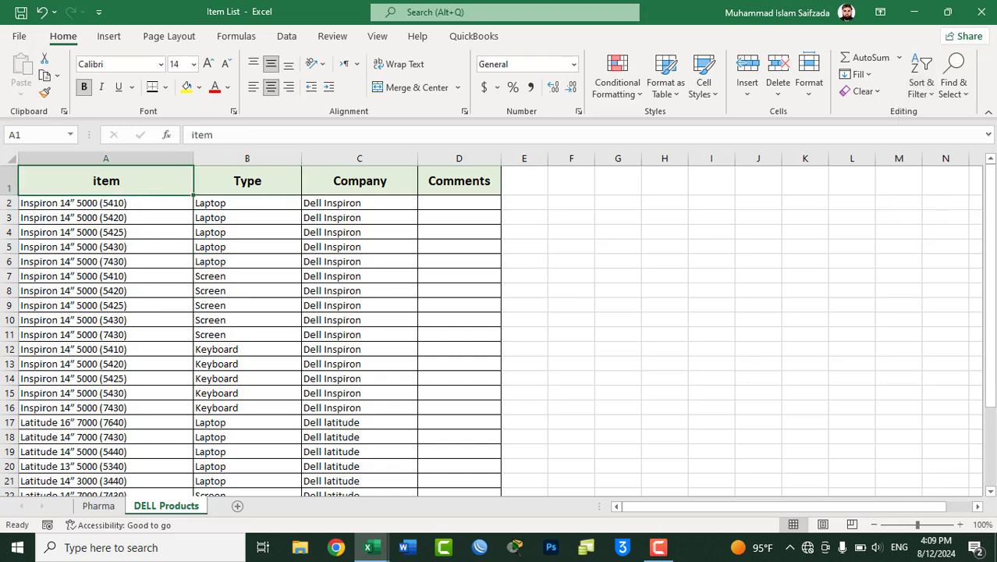
pyautogui.moveTo(989, 199)
pyautogui.mouseDown()
pyautogui.moveTo(990, 273)
pyautogui.moveTo(990, 199)
pyautogui.mouseUp()
pyautogui.click(245, 159)
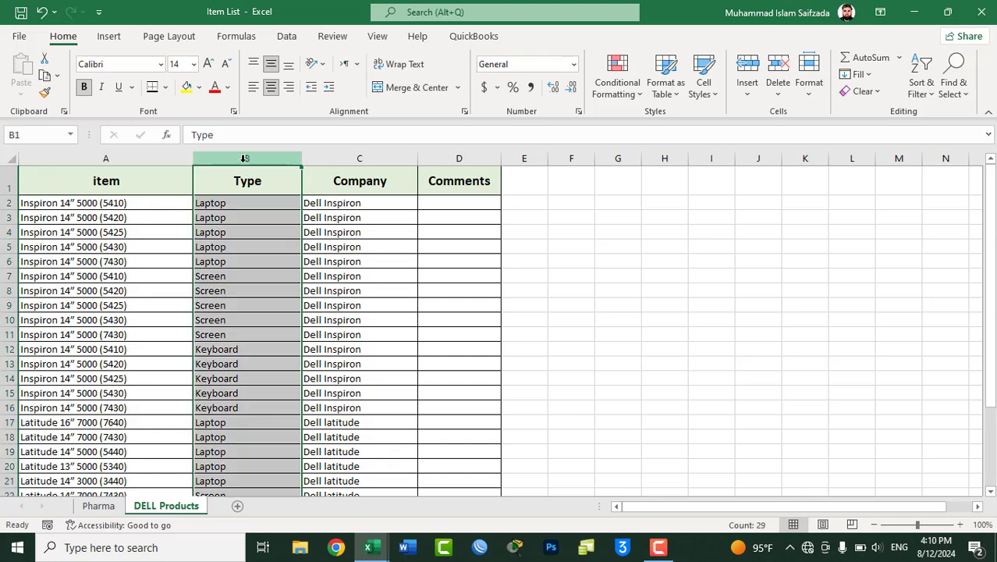
pyautogui.click(143, 154)
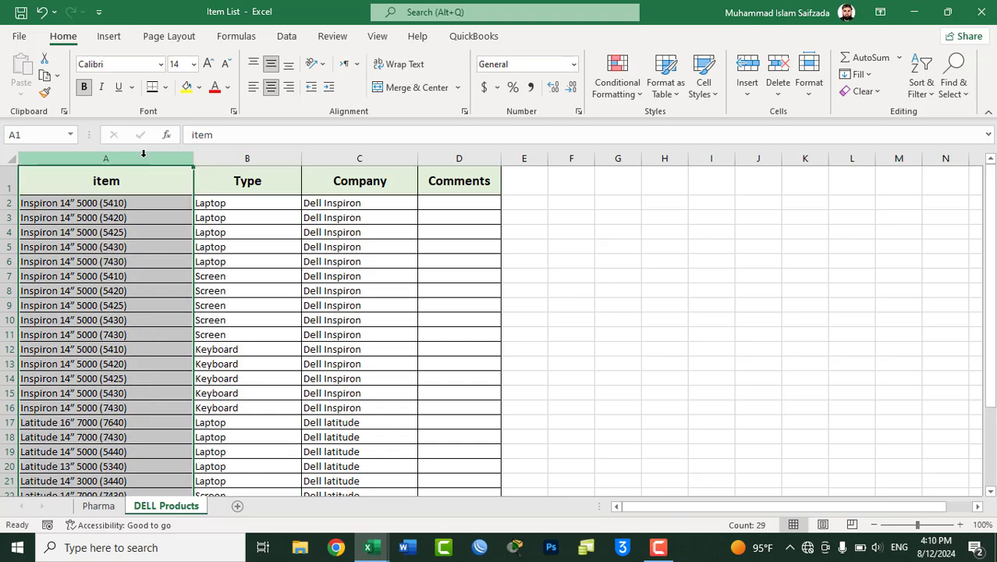
pyautogui.rightClick(143, 156)
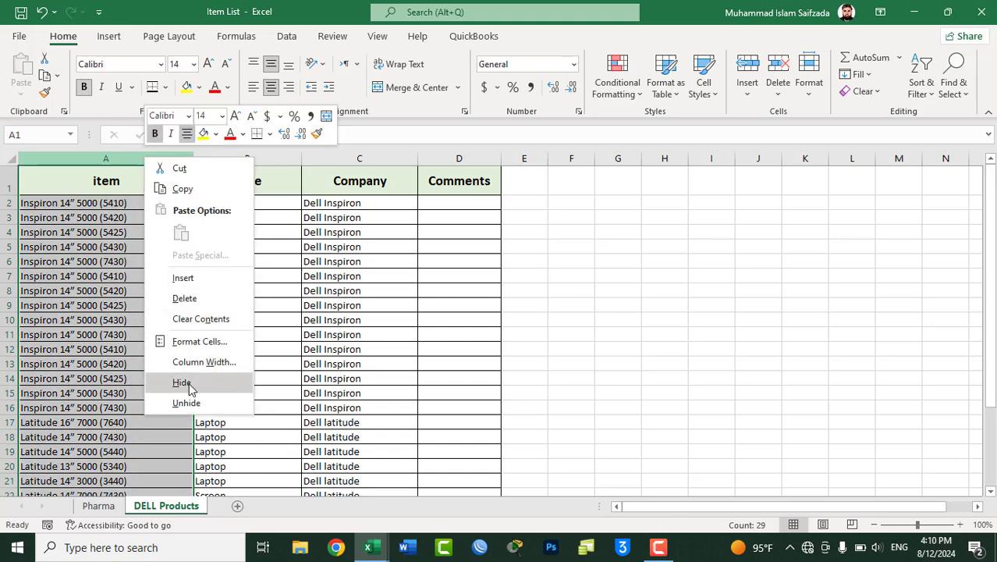
pyautogui.click(187, 382)
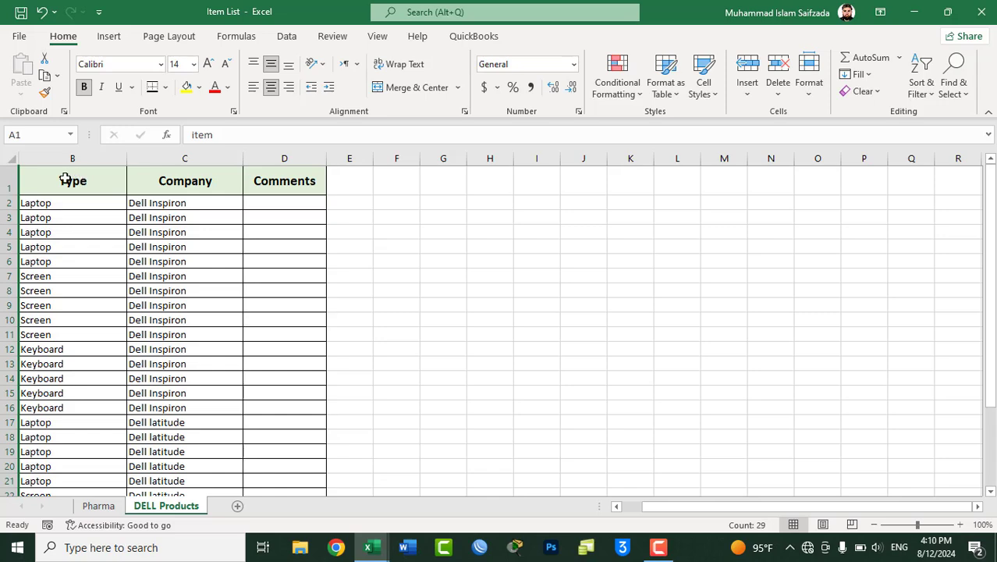
pyautogui.moveTo(58, 178); pyautogui.dragTo(284, 453)
pyautogui.moveTo(268, 524); pyautogui.dragTo(263, 462)
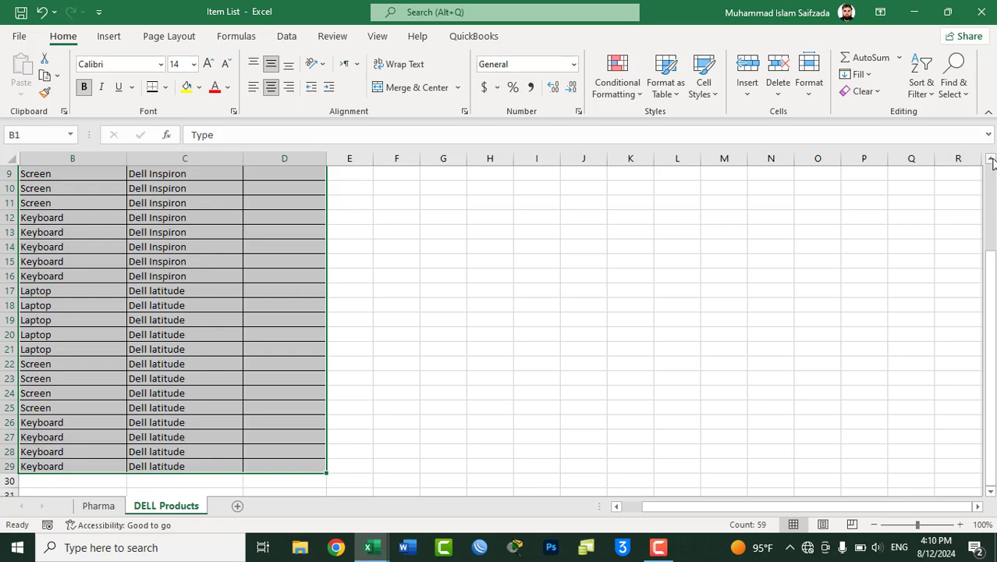
# Step: Return to row 1 and bring up the Sort & Filter choices for the selected data
pyautogui.scroll(3, 992, 175)
pyautogui.click(923, 90)
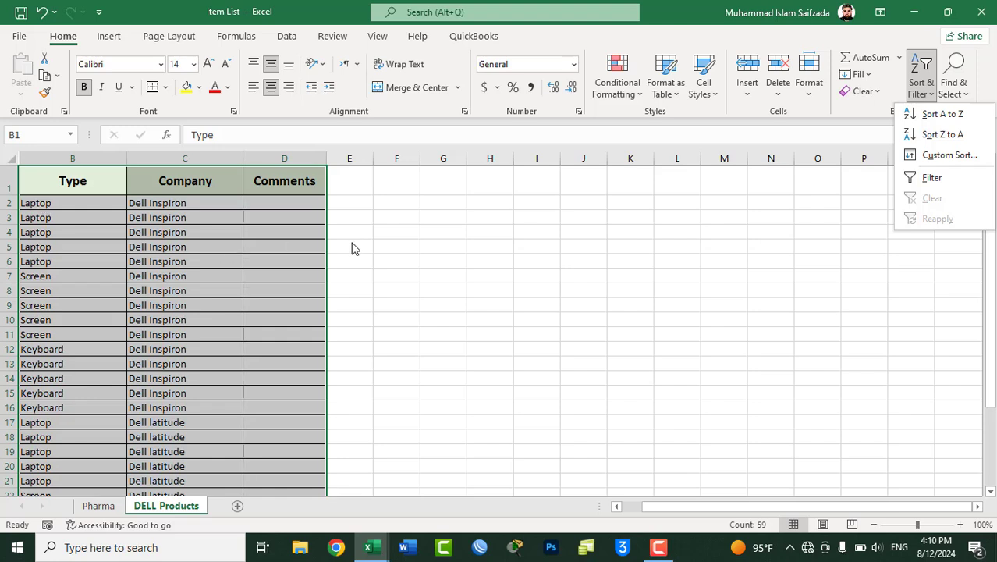
# Step: Sort the product rows A to Z by Type, putting Keyboard rows first
pyautogui.click(918, 113)
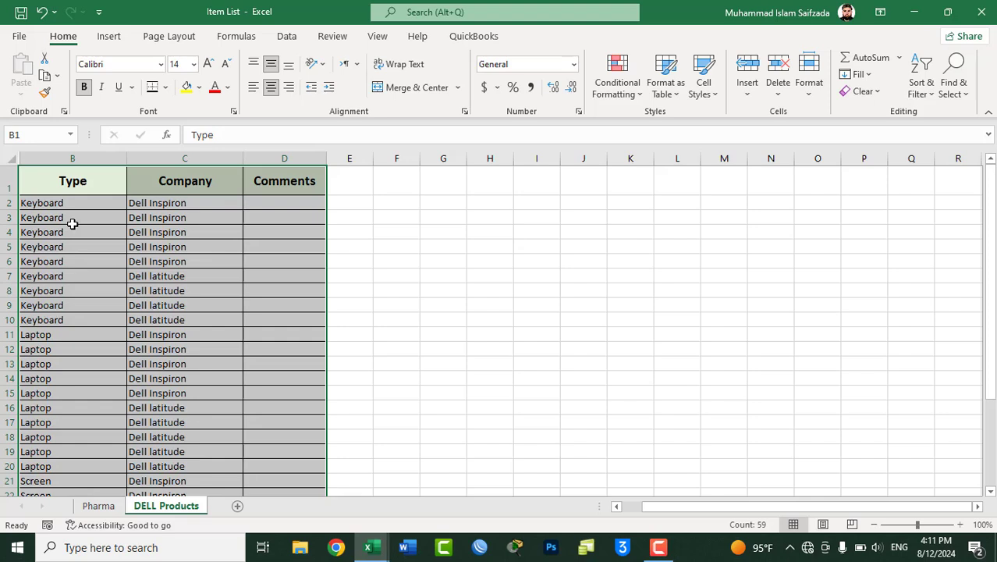
pyautogui.click(921, 91)
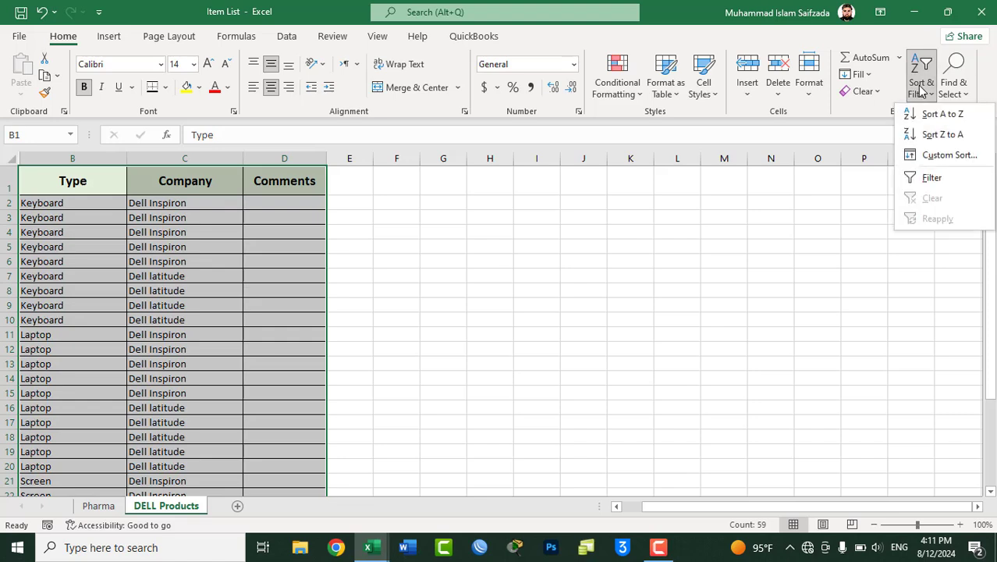
# Step: Re-sort the rows Z to A by Type so Screen rows lead
pyautogui.click(930, 135)
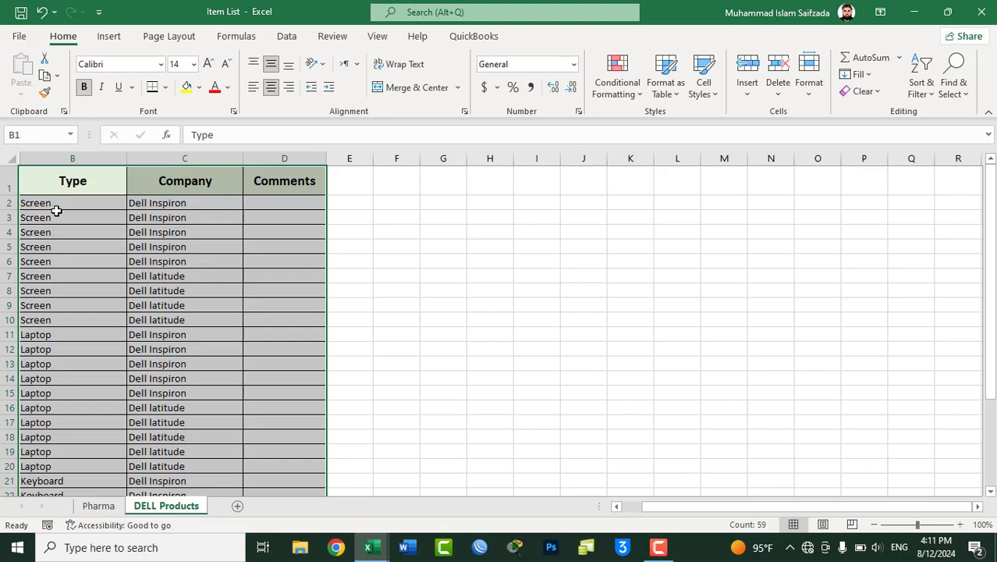
pyautogui.click(924, 88)
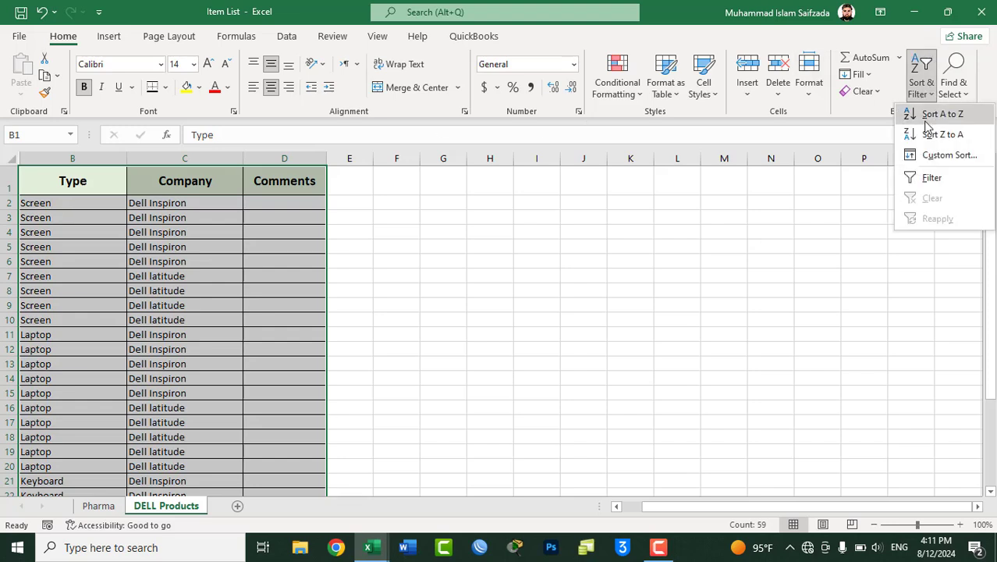
# Step: Restore A to Z order by Type, with Keyboard, then Laptop, then Screen
pyautogui.click(926, 121)
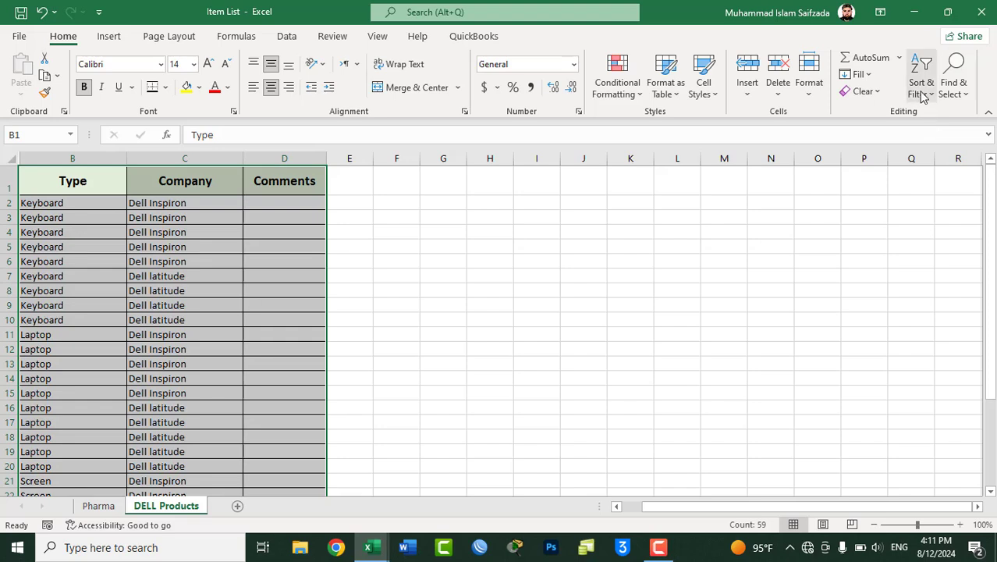
pyautogui.click(922, 90)
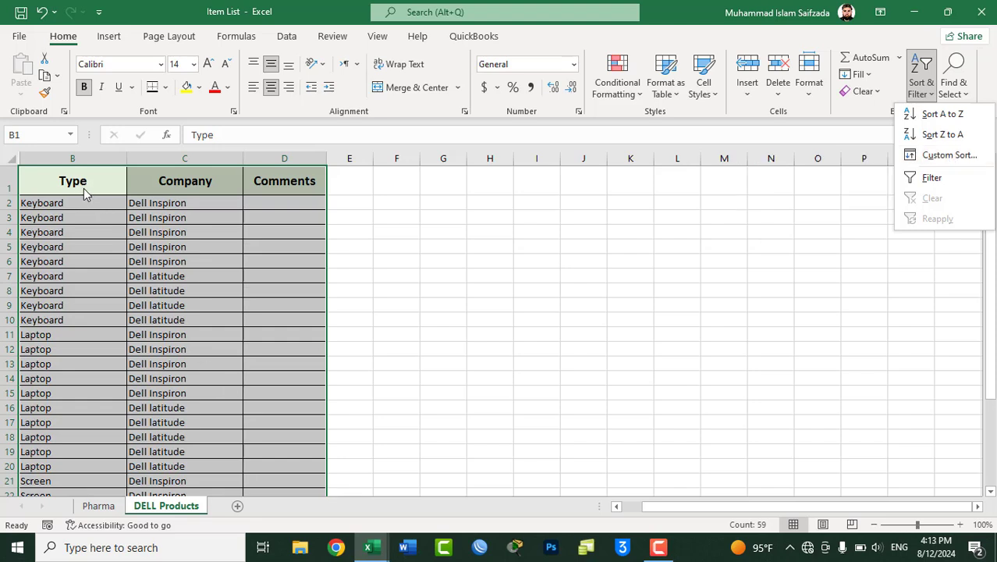
# Step: Apply a Custom Sort by Type on Cell Values in A to Z order
pyautogui.click(933, 166)
pyautogui.moveTo(733, 42); pyautogui.dragTo(665, 180)
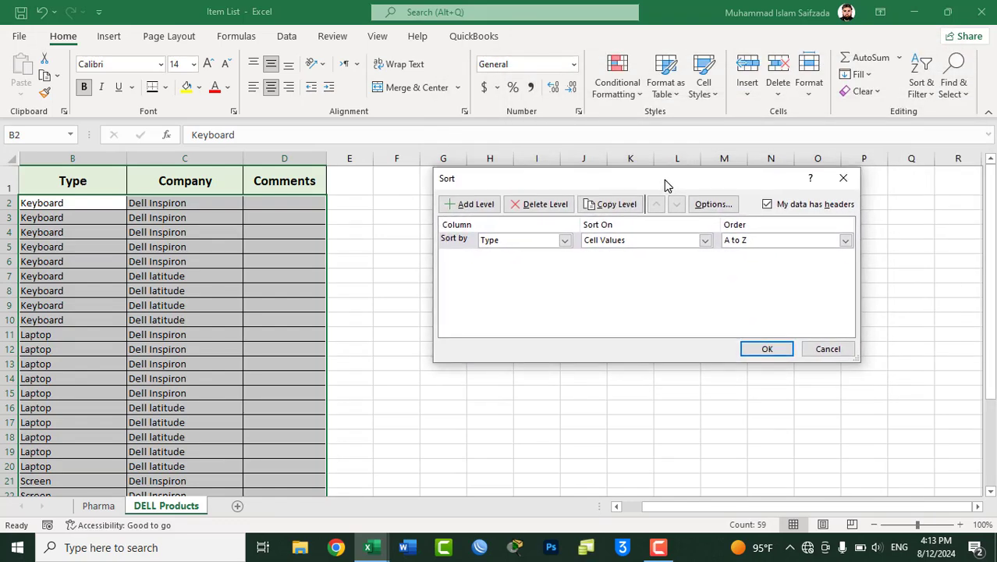
pyautogui.click(532, 244)
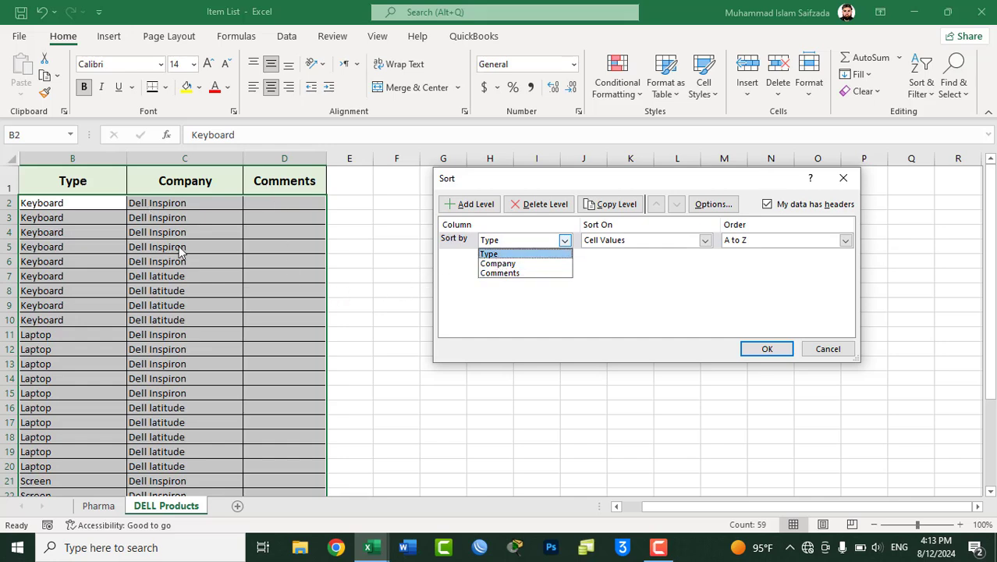
pyautogui.click(550, 255)
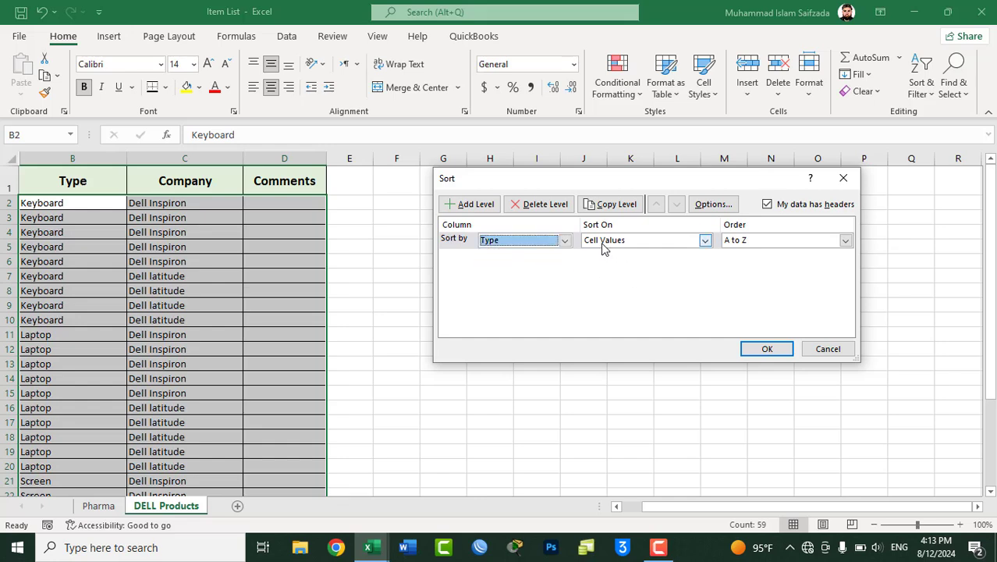
pyautogui.click(603, 247)
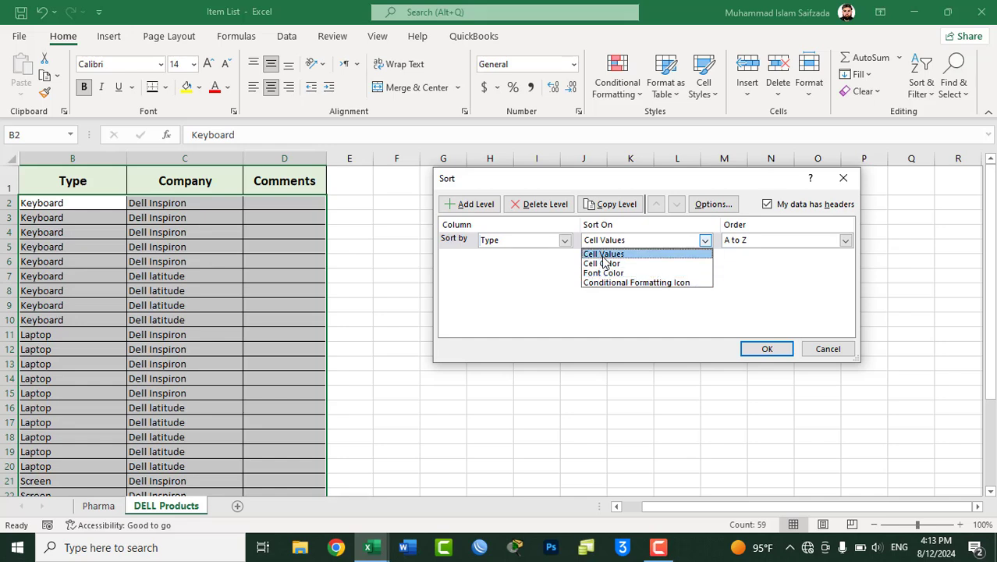
pyautogui.click(602, 255)
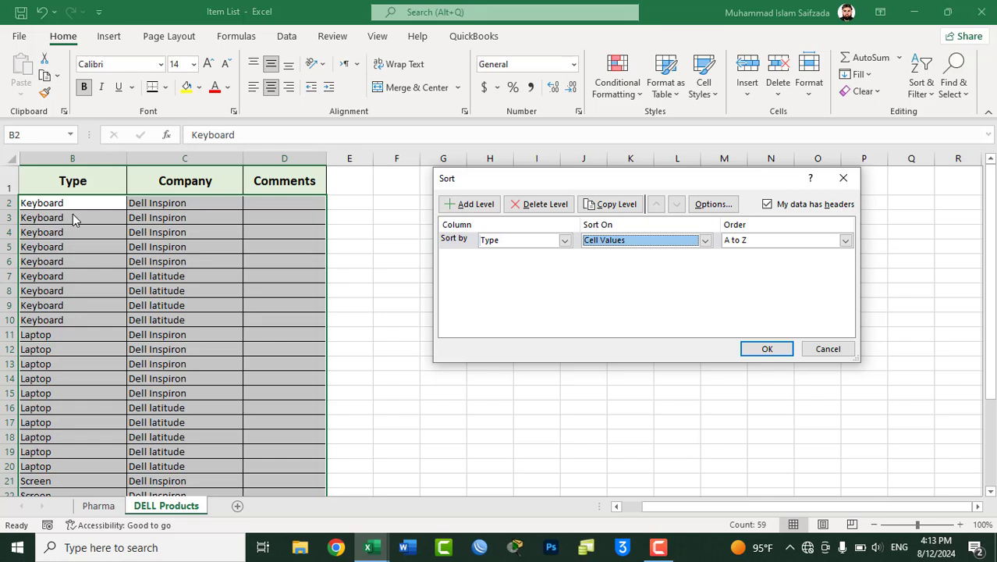
pyautogui.click(775, 241)
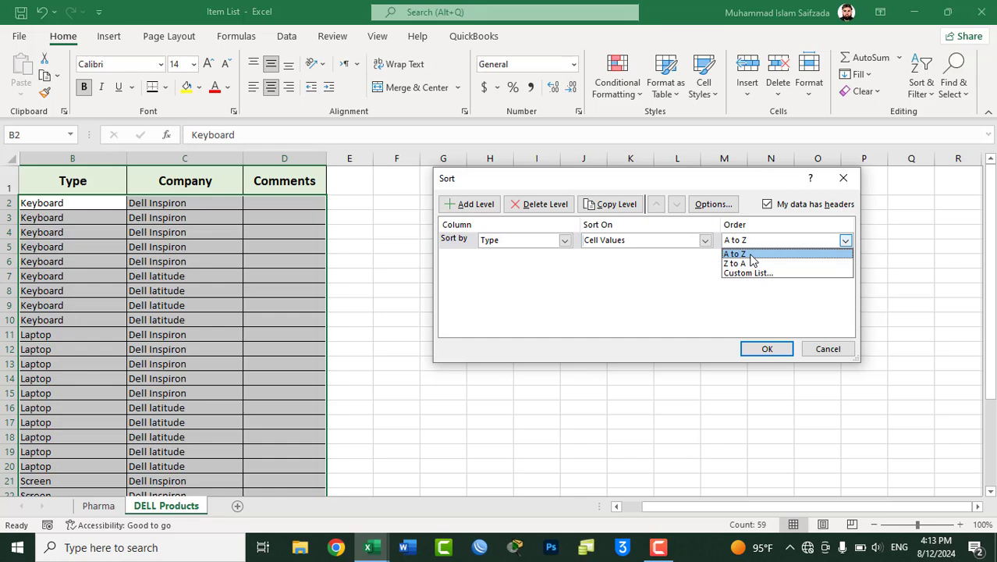
pyautogui.click(751, 255)
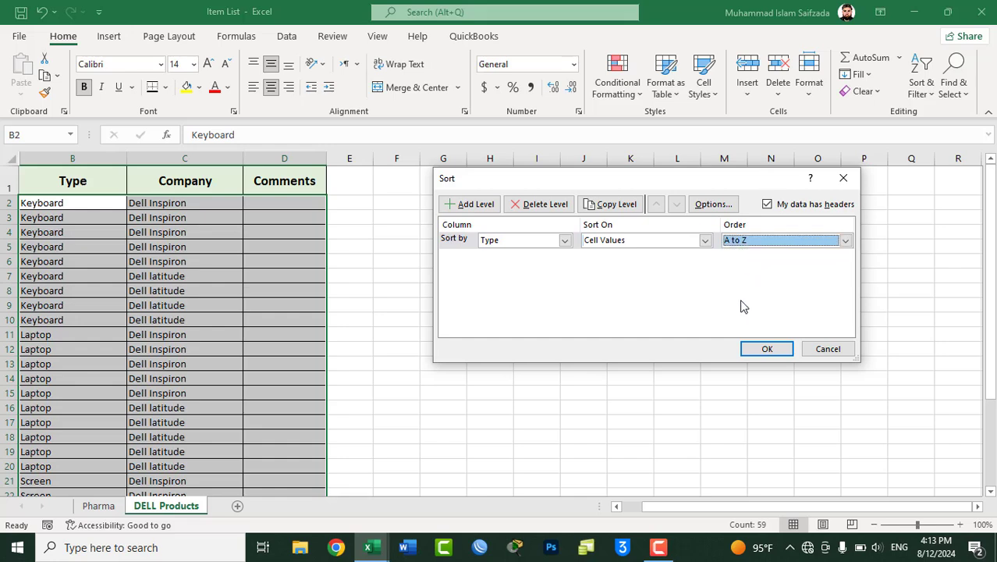
pyautogui.click(765, 351)
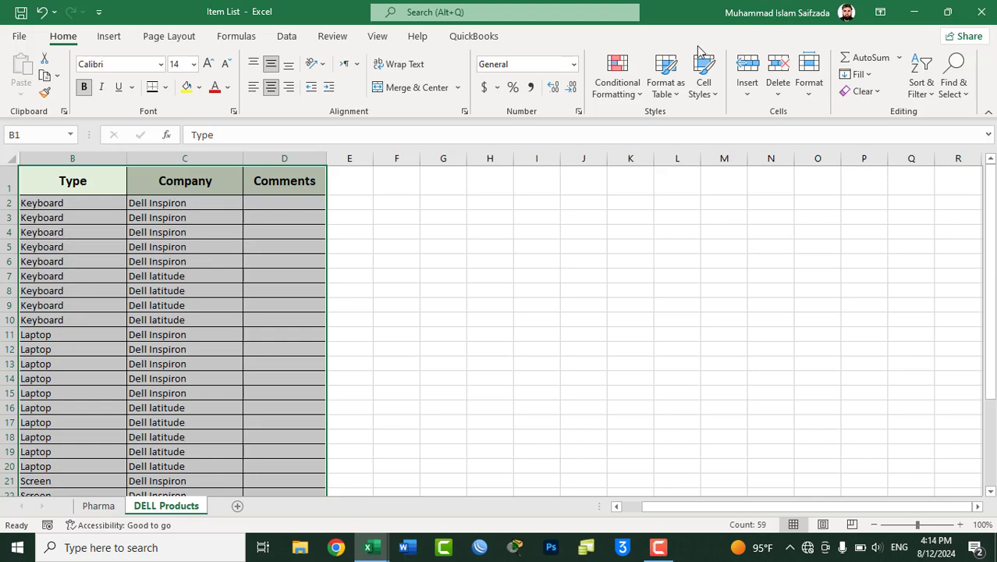
# Step: Run the Custom Sort on Type in Z to A order
pyautogui.click(928, 98)
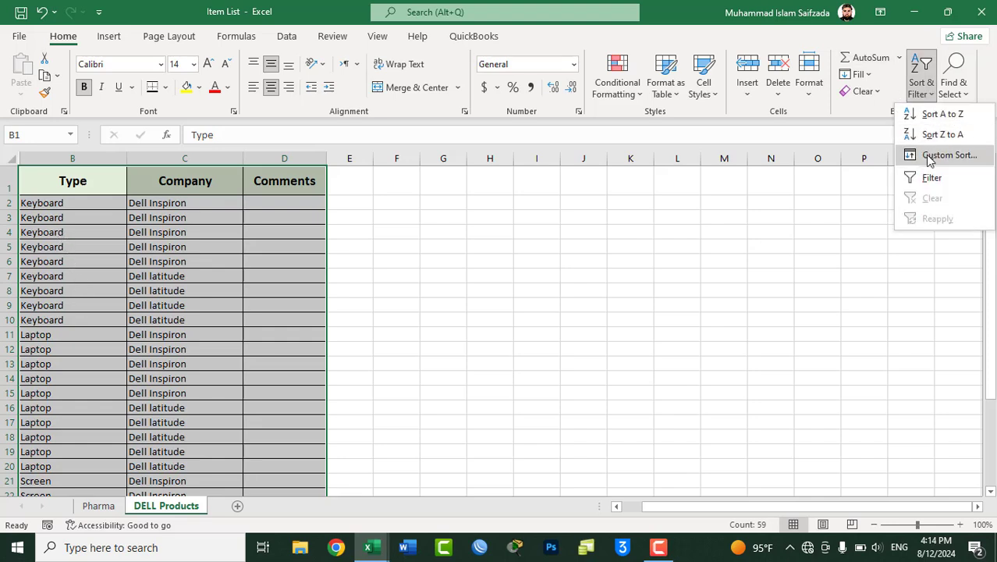
pyautogui.click(930, 154)
pyautogui.click(737, 240)
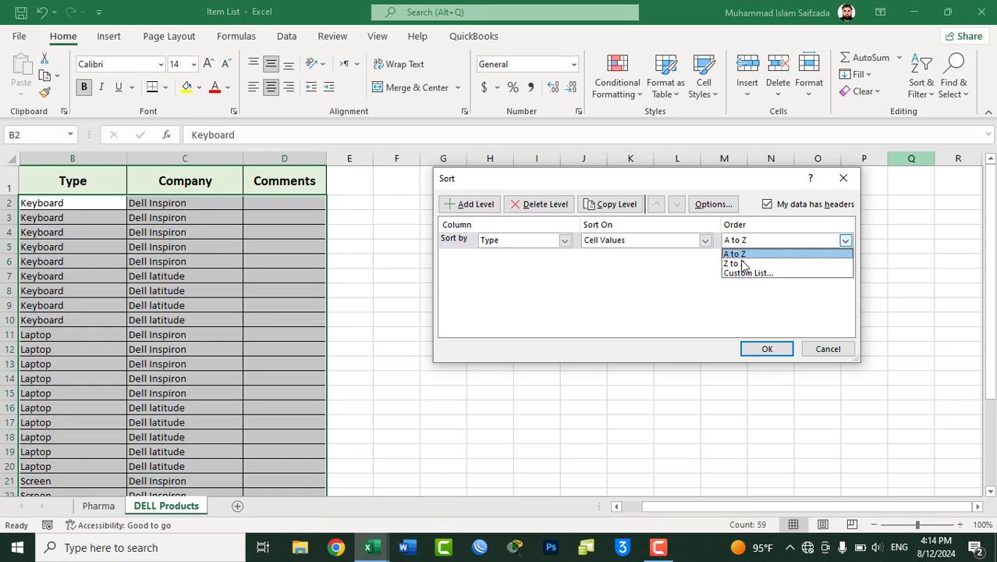
pyautogui.click(744, 263)
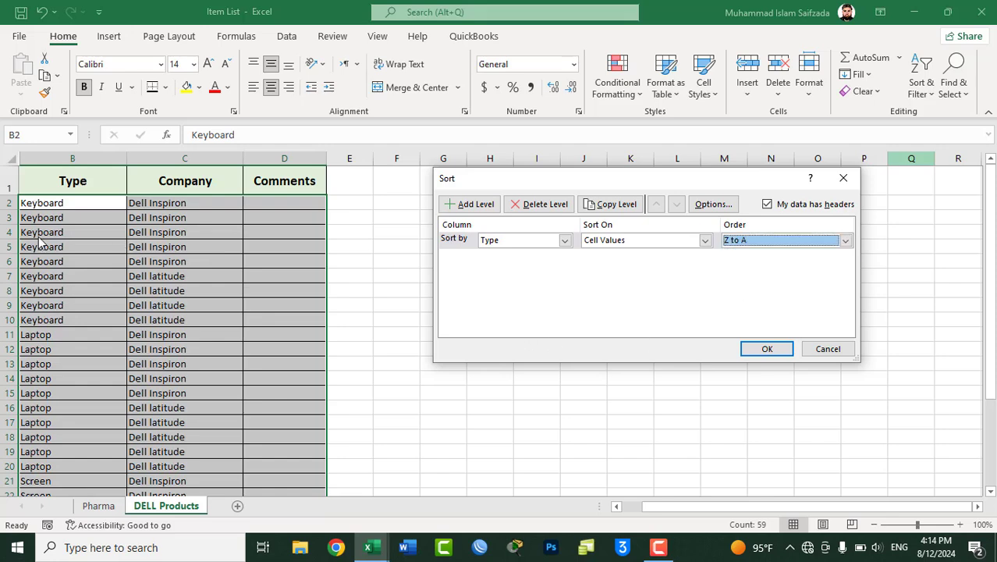
pyautogui.click(780, 350)
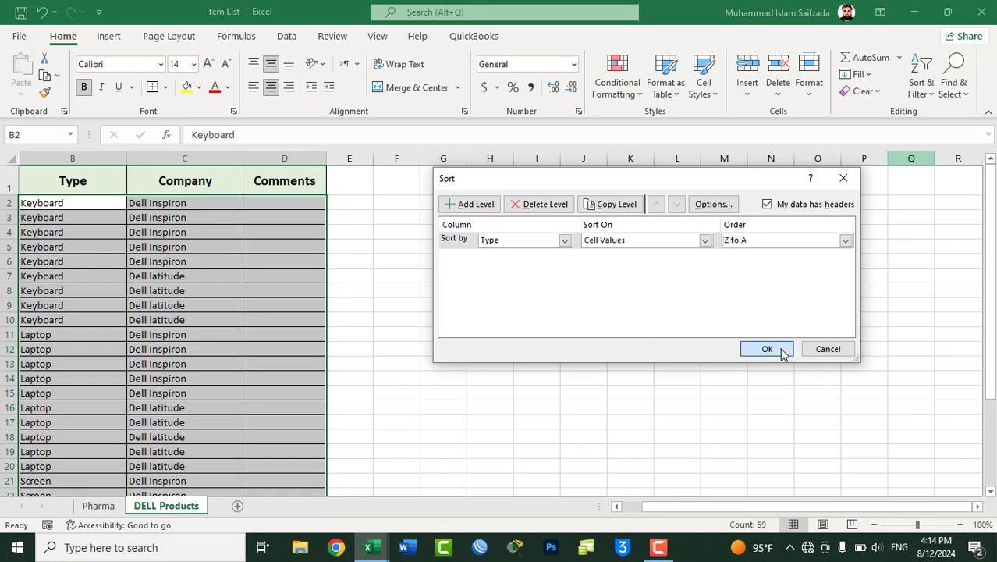
# Step: Switch the Custom Sort on Type back to A to Z order
pyautogui.click(921, 82)
pyautogui.click(928, 161)
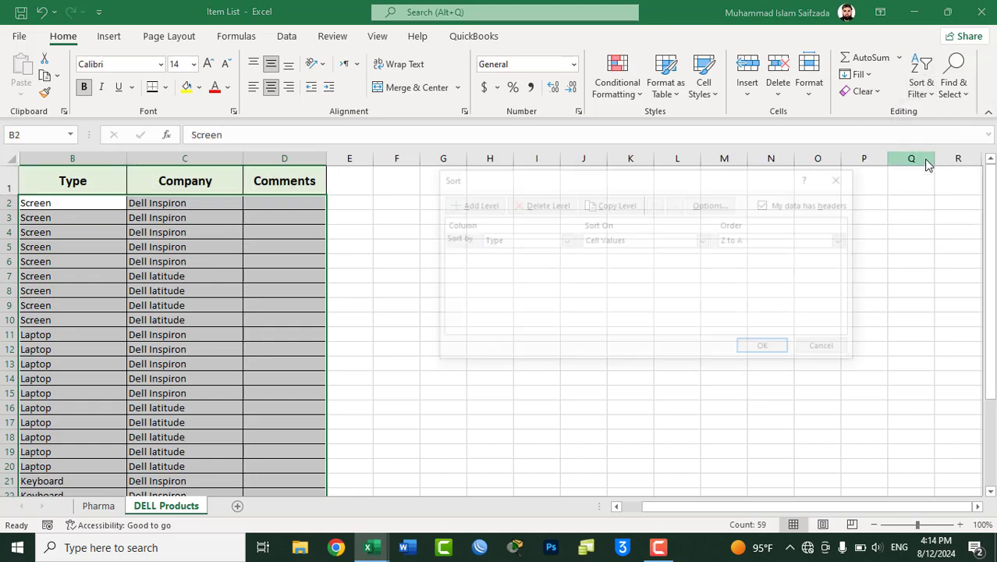
pyautogui.click(845, 239)
pyautogui.click(737, 253)
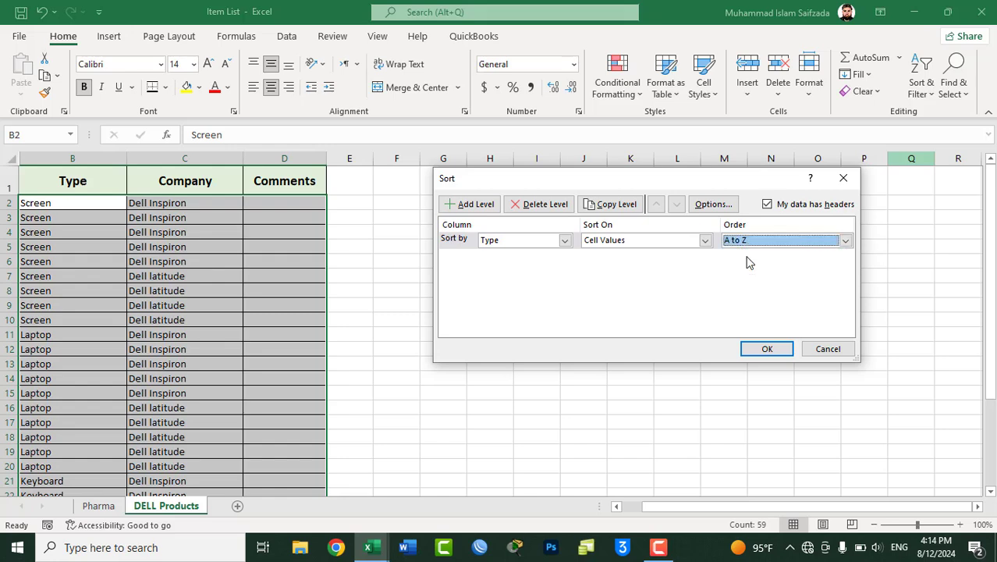
pyautogui.click(768, 349)
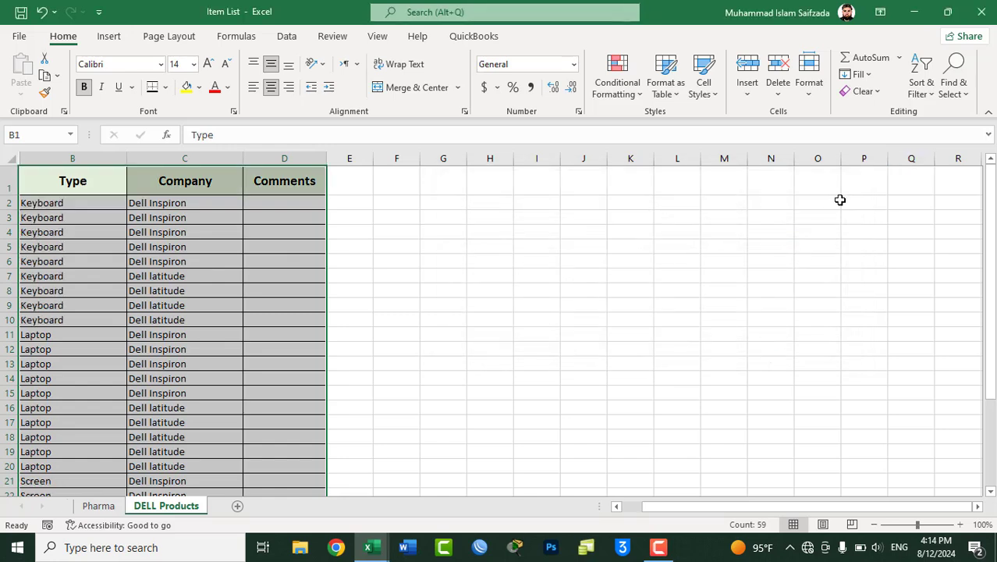
# Step: Give the Keyboard entries in cells B4:B7 a blue font colour
pyautogui.click(61, 234)
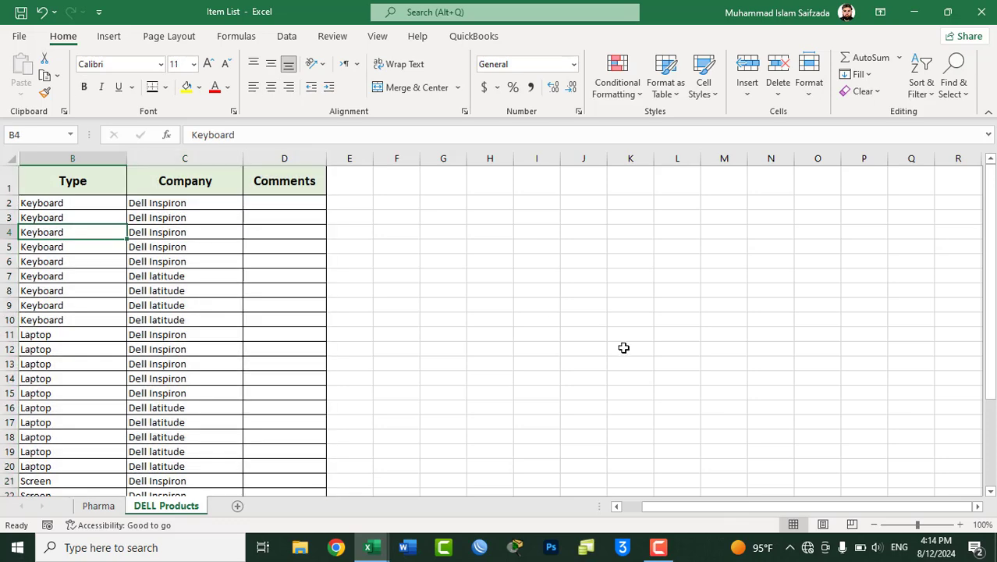
pyautogui.moveTo(991, 280); pyautogui.dragTo(991, 265)
pyautogui.moveTo(56, 231); pyautogui.dragTo(56, 275)
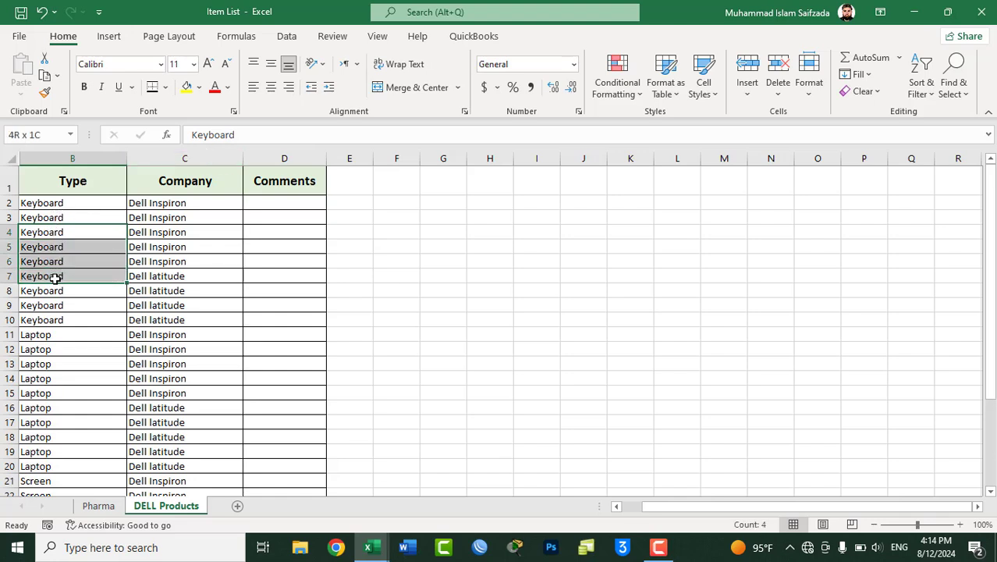
pyautogui.click(227, 87)
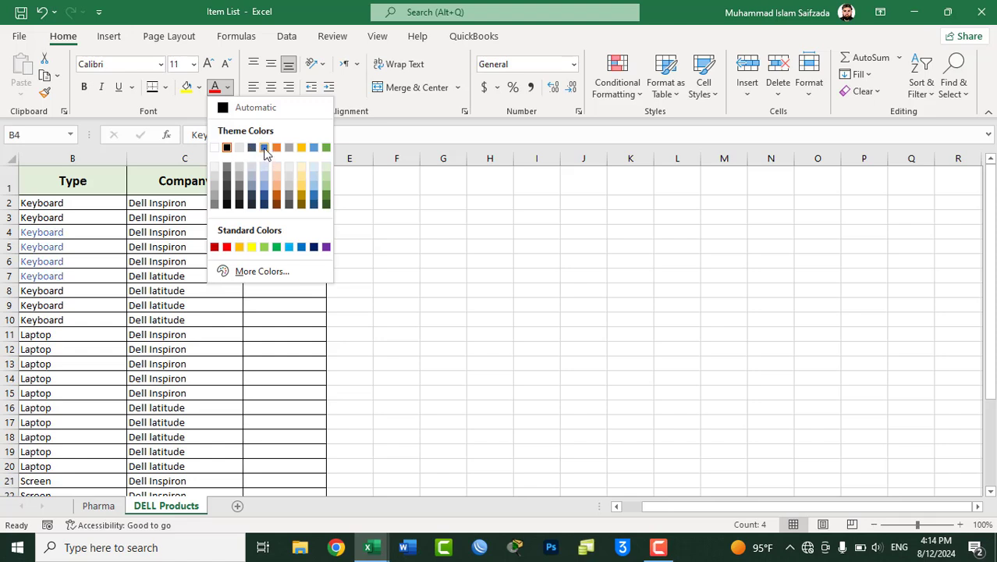
pyautogui.click(264, 148)
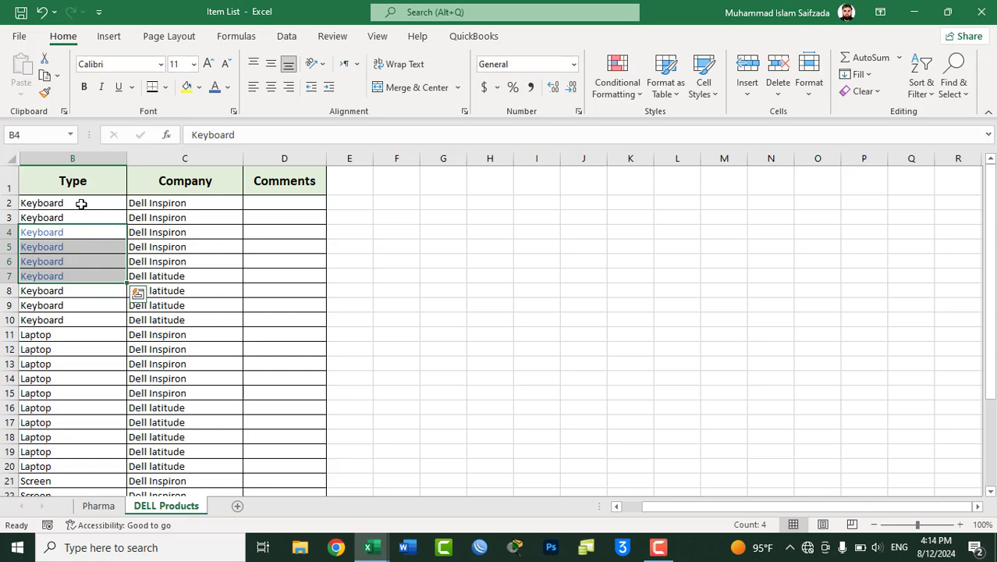
pyautogui.moveTo(73, 180)
pyautogui.mouseDown()
pyautogui.moveTo(270, 245)
pyautogui.moveTo(278, 464)
pyautogui.mouseUp()
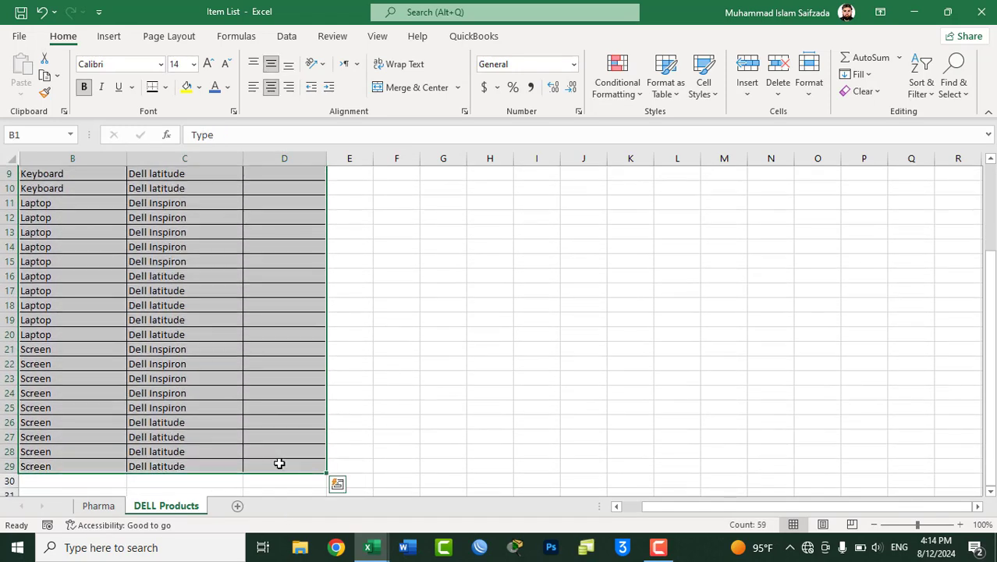
# Step: Custom-sort B1:D29 on Type by Font Color, with blue On Top
pyautogui.moveTo(989, 261); pyautogui.dragTo(990, 172)
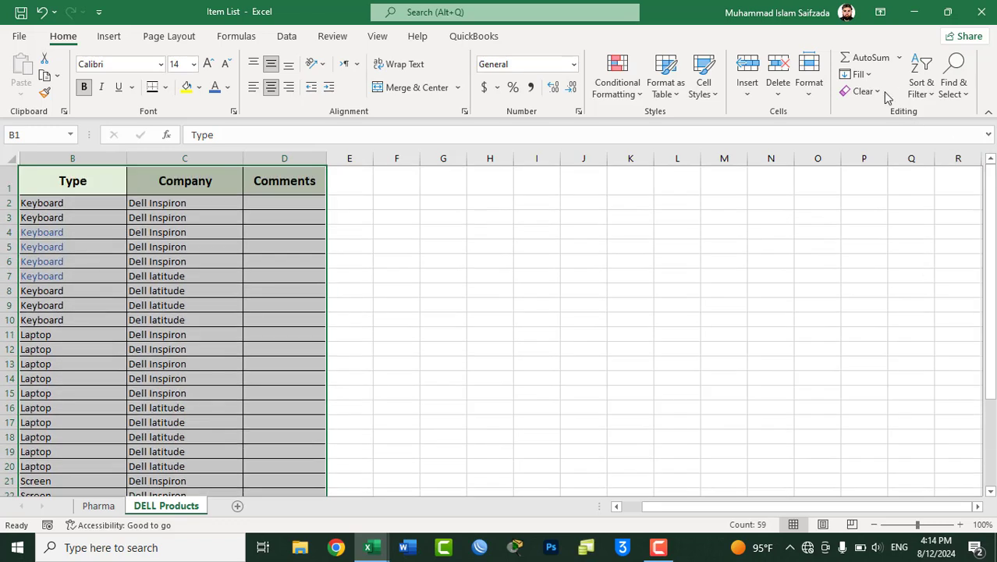
pyautogui.click(921, 86)
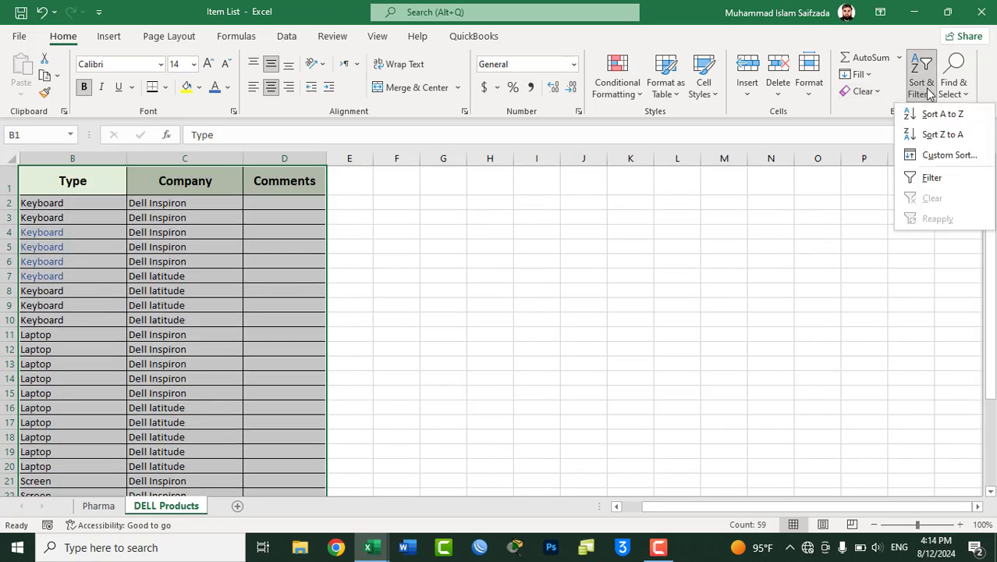
pyautogui.click(935, 158)
pyautogui.click(531, 244)
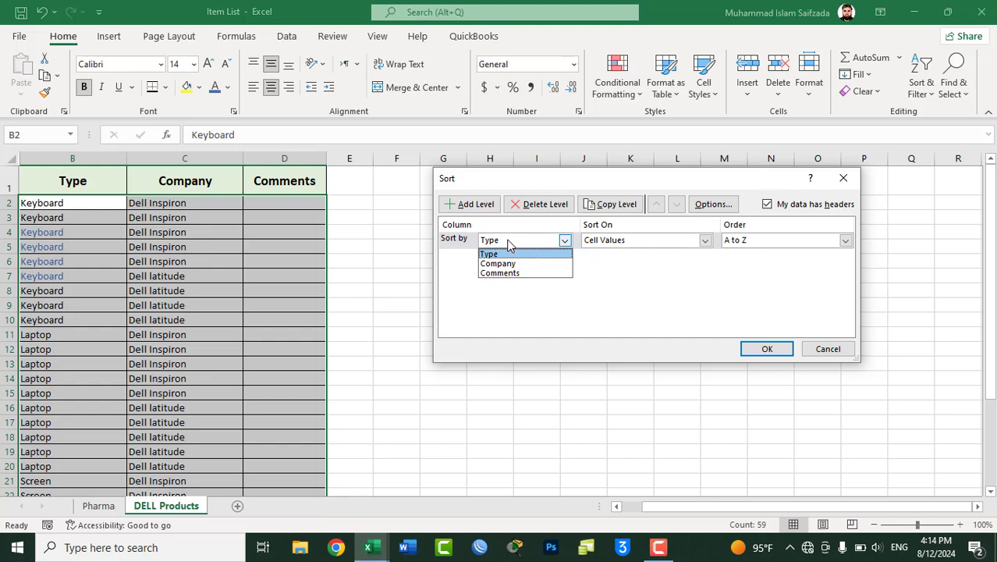
pyautogui.click(600, 242)
pyautogui.click(603, 242)
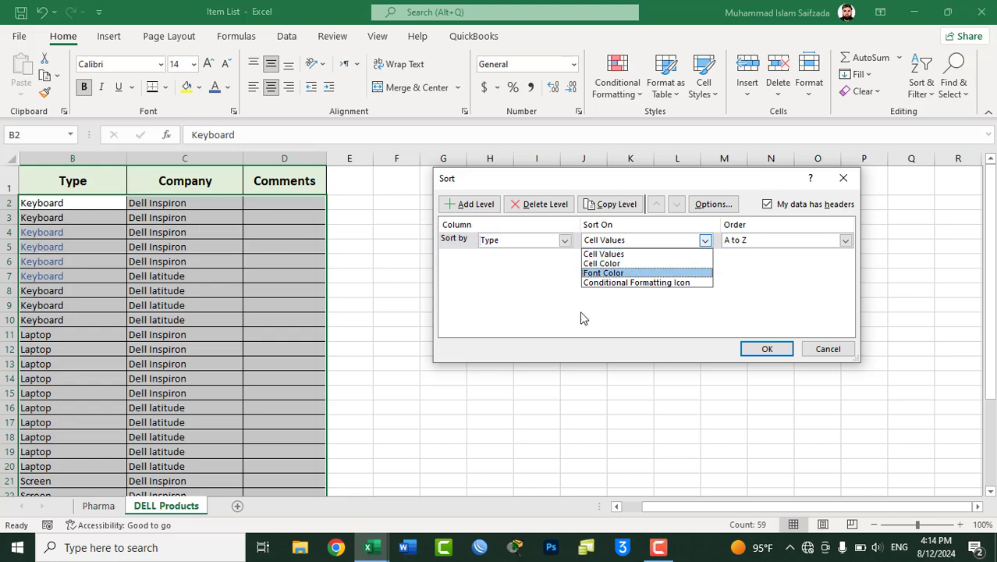
pyautogui.click(642, 275)
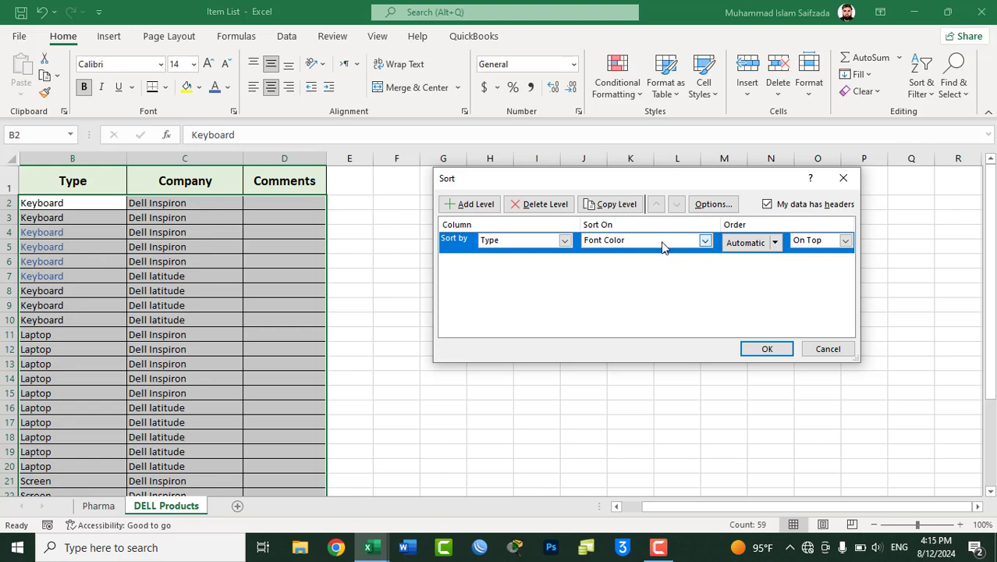
pyautogui.click(774, 242)
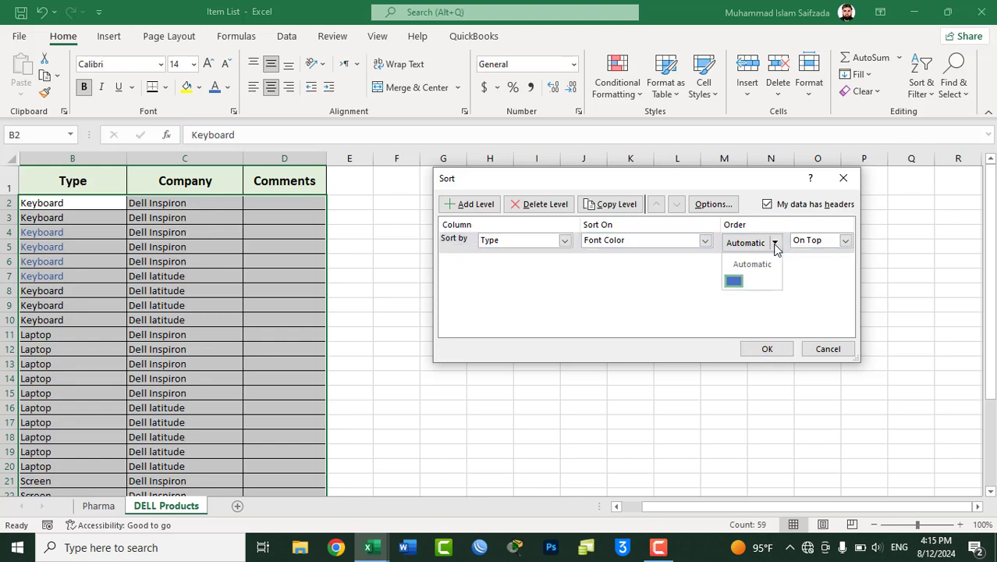
pyautogui.click(736, 280)
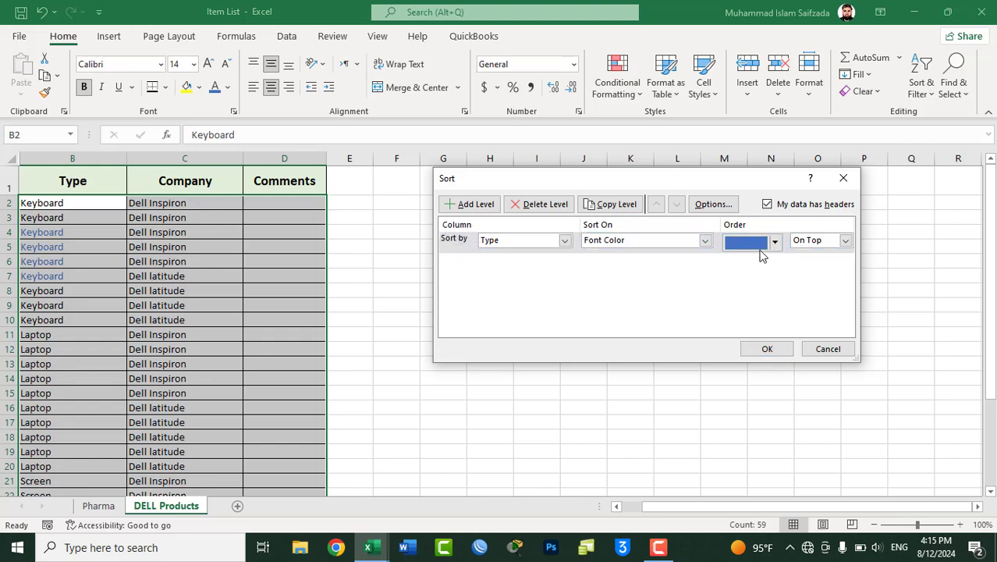
pyautogui.click(844, 241)
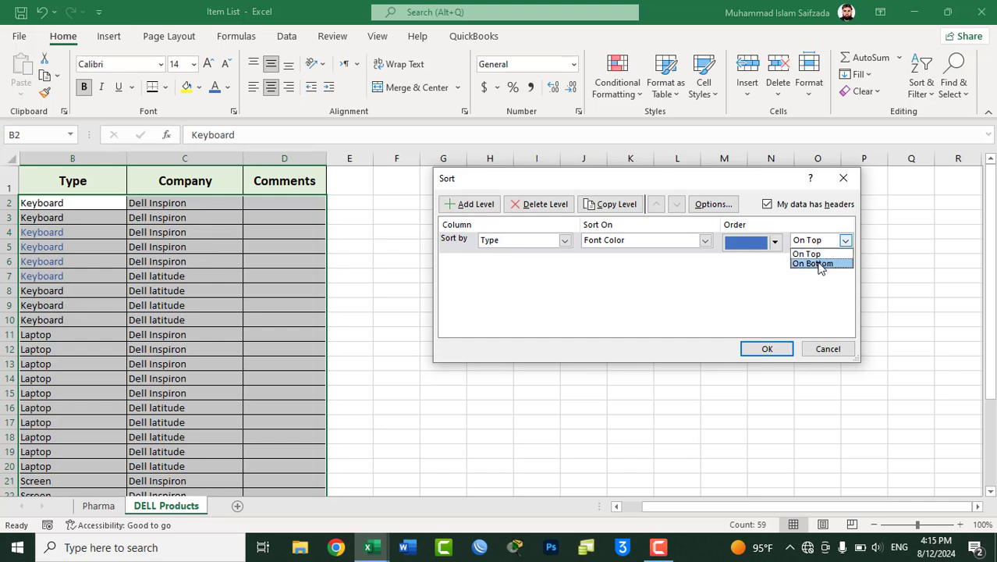
pyautogui.click(818, 255)
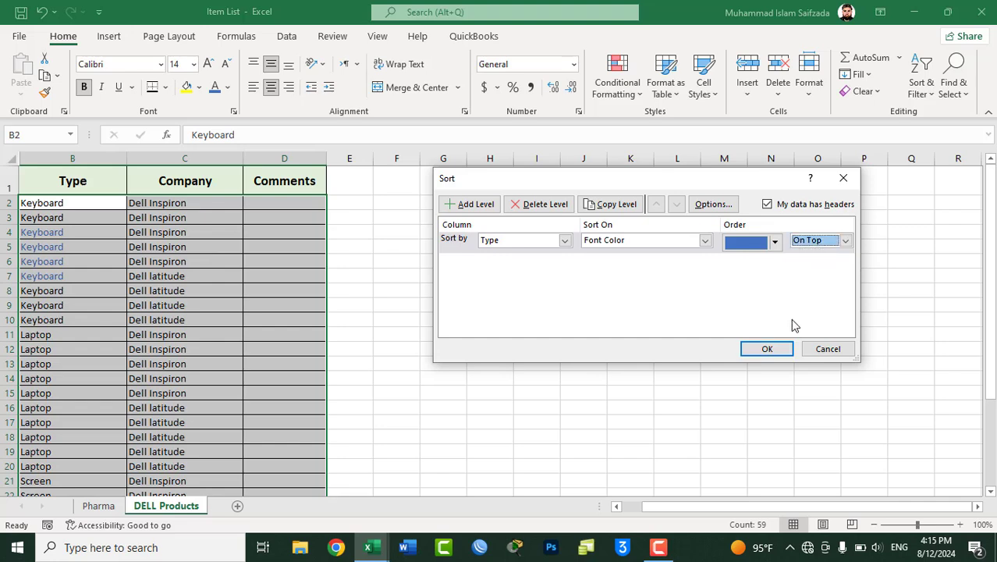
pyautogui.click(772, 349)
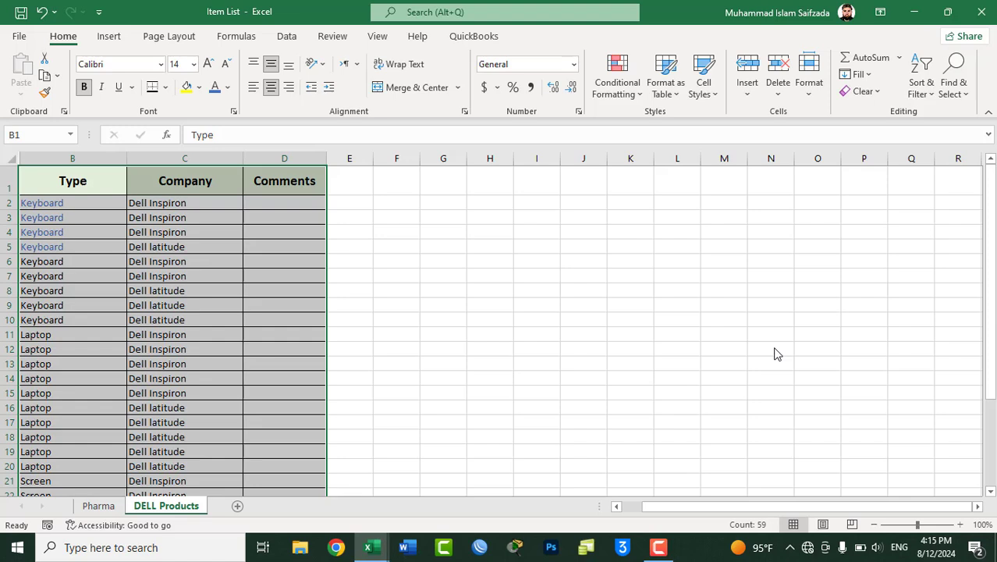
# Step: Change the Type font-colour sort so blue goes On Bottom, moving the blue Keyboards to rows 26–29
pyautogui.click(865, 92)
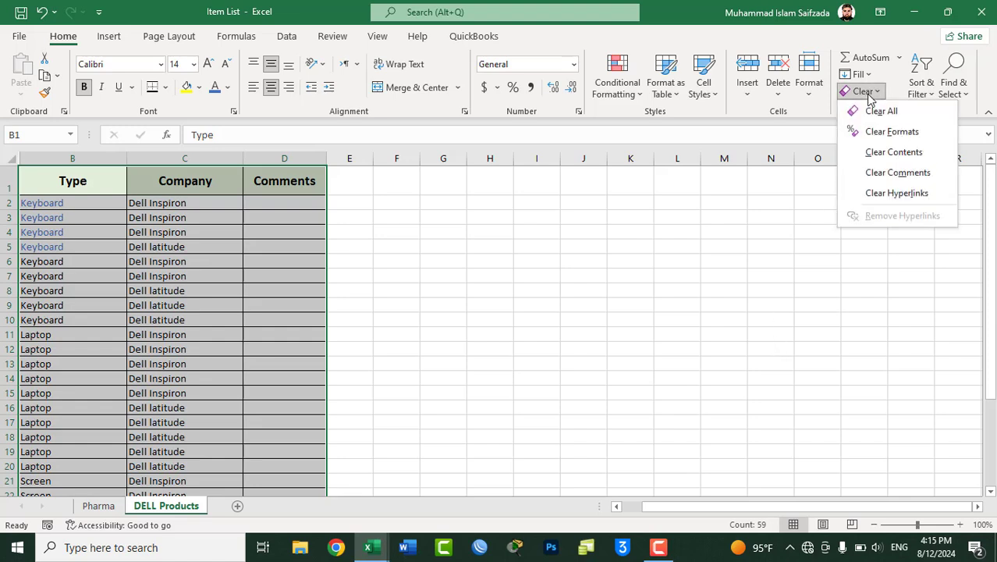
pyautogui.click(920, 86)
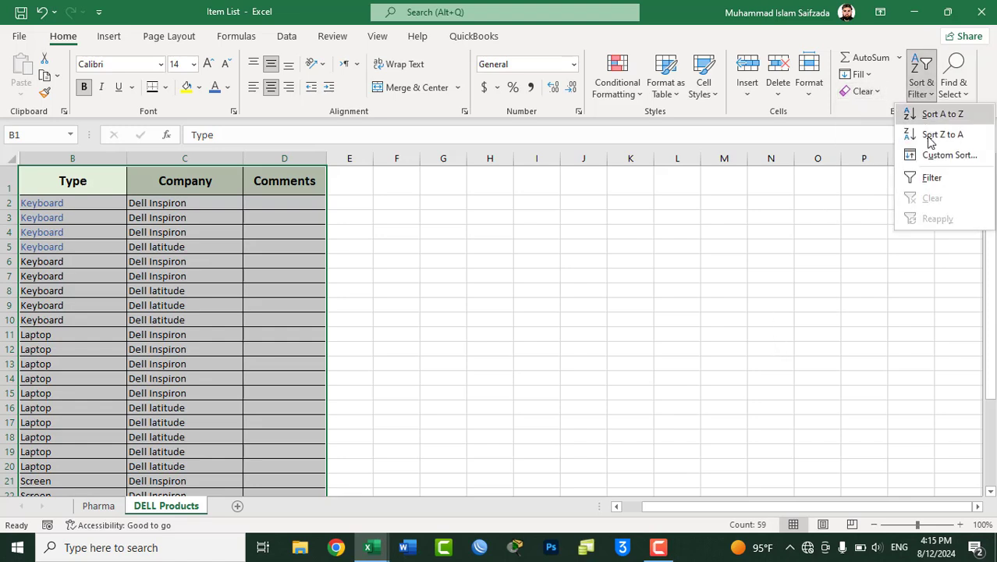
pyautogui.click(928, 154)
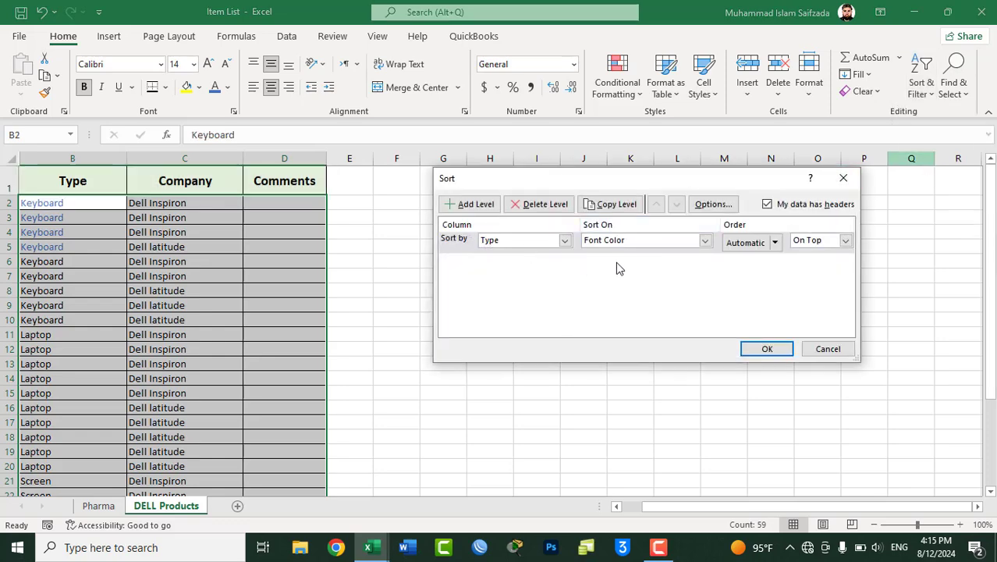
pyautogui.click(776, 244)
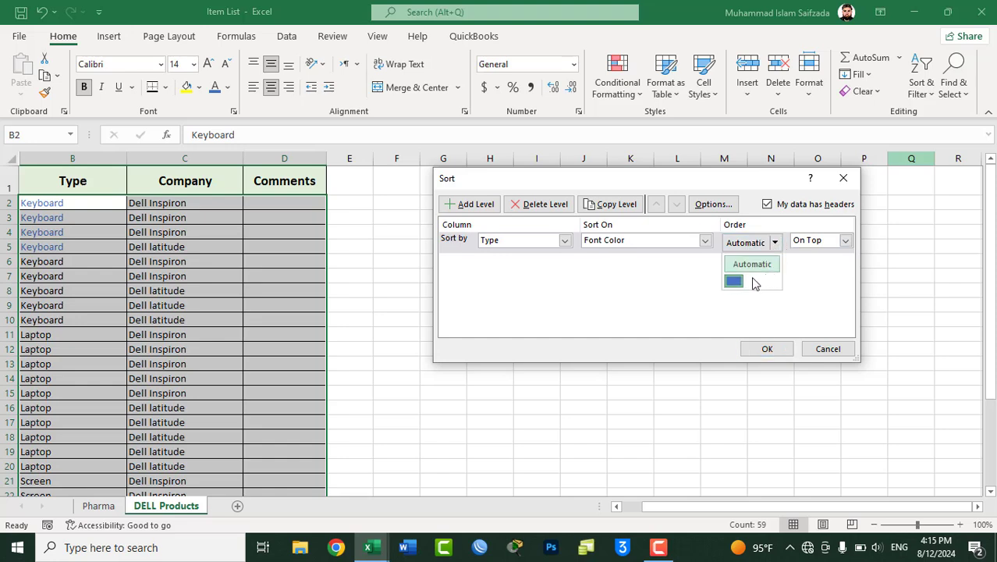
pyautogui.click(737, 281)
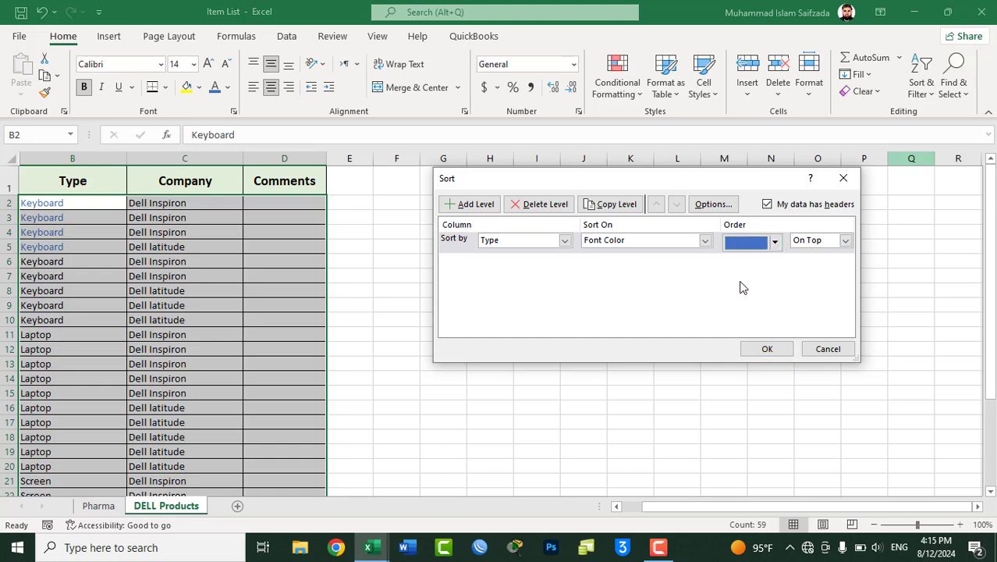
pyautogui.click(814, 244)
pyautogui.click(811, 263)
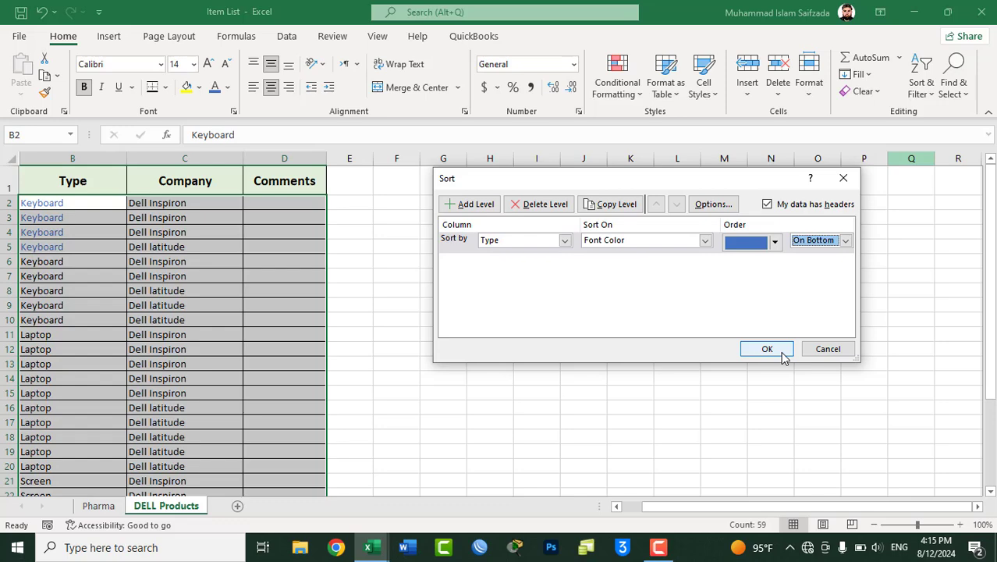
pyautogui.click(766, 349)
pyautogui.click(783, 355)
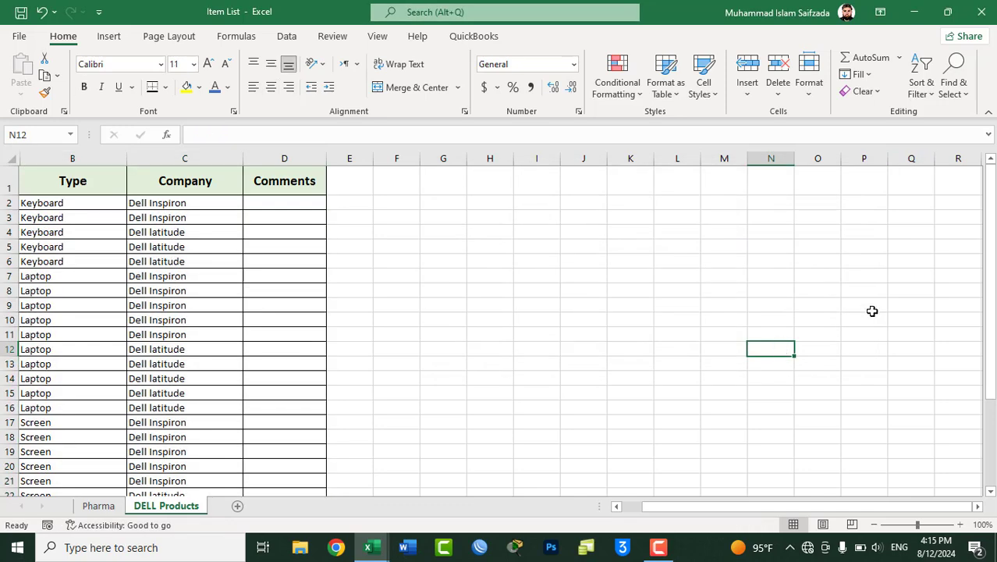
pyautogui.moveTo(989, 265); pyautogui.dragTo(991, 354)
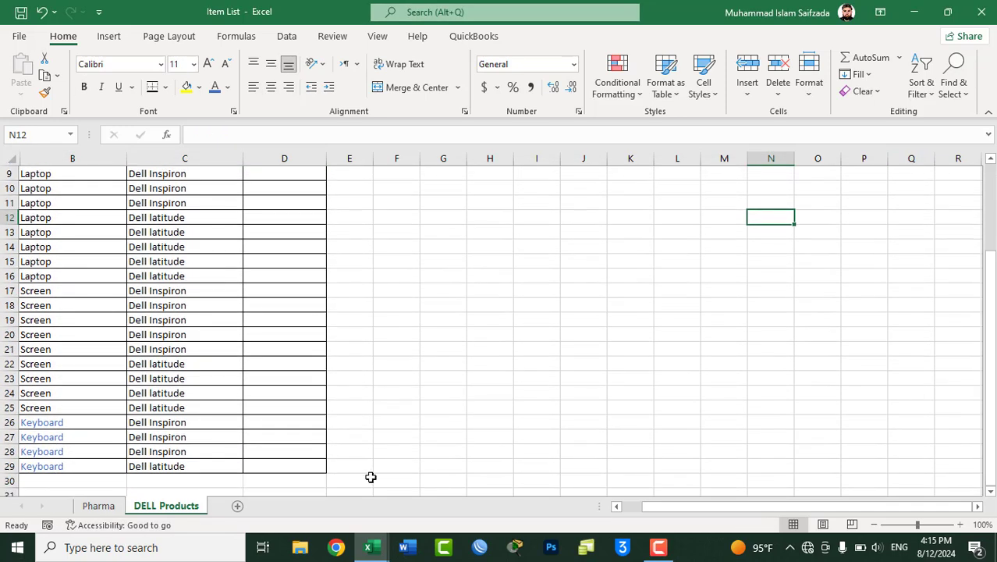
# Step: Insert the copied blue Keyboard rows above the existing data at the top of the list
pyautogui.moveTo(9, 426); pyautogui.dragTo(4, 465)
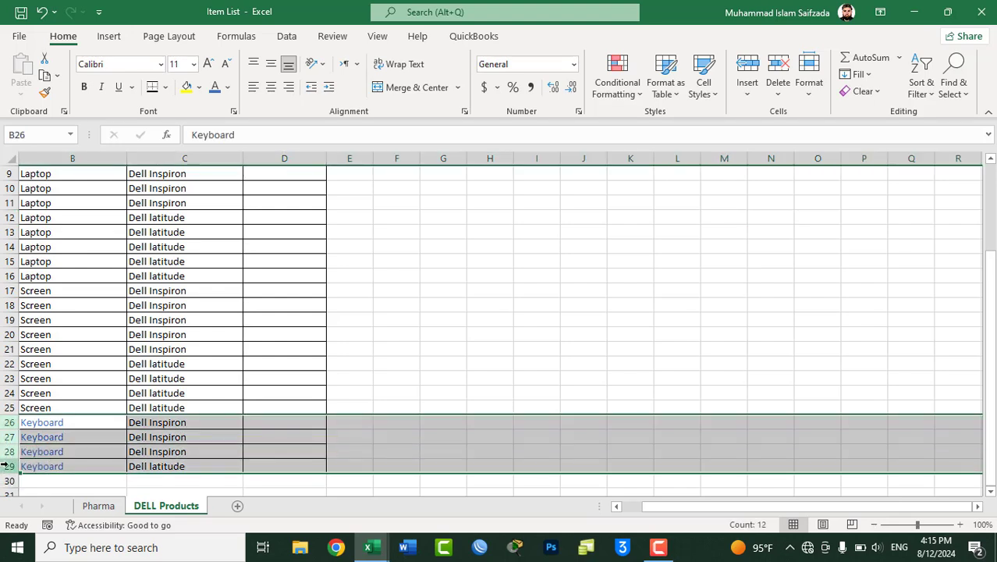
pyautogui.rightClick(4, 465)
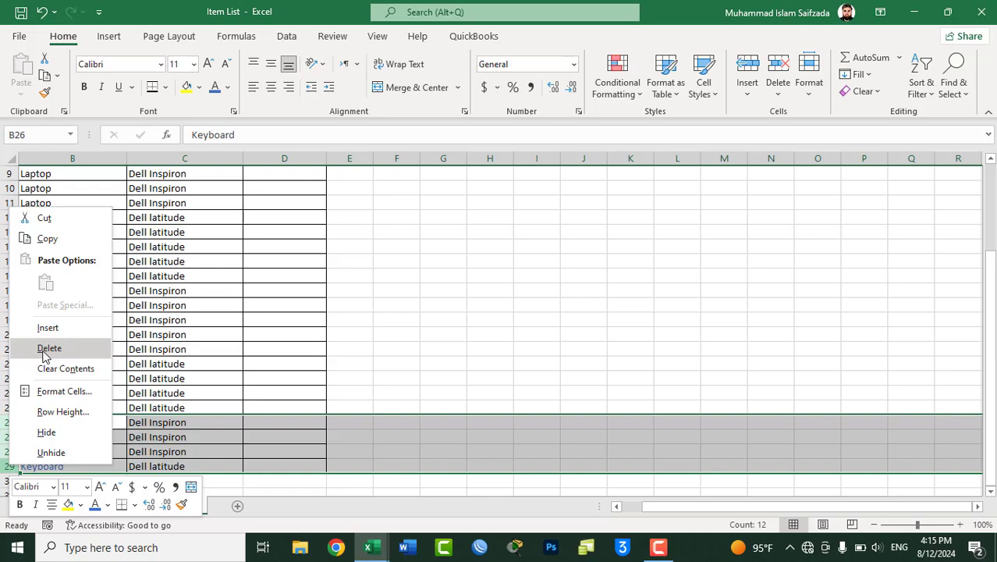
pyautogui.press('Escape')
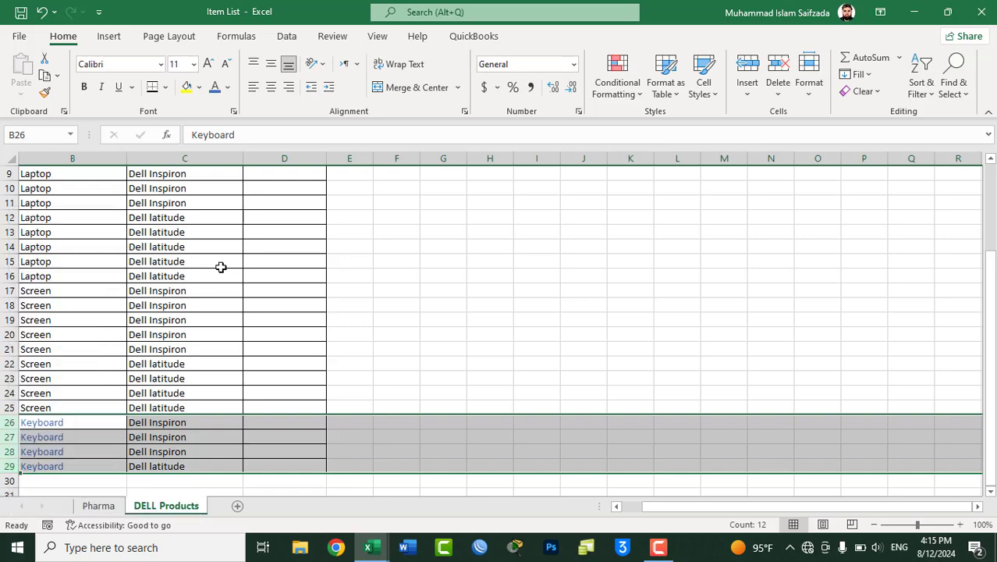
pyautogui.moveTo(993, 338); pyautogui.dragTo(991, 195)
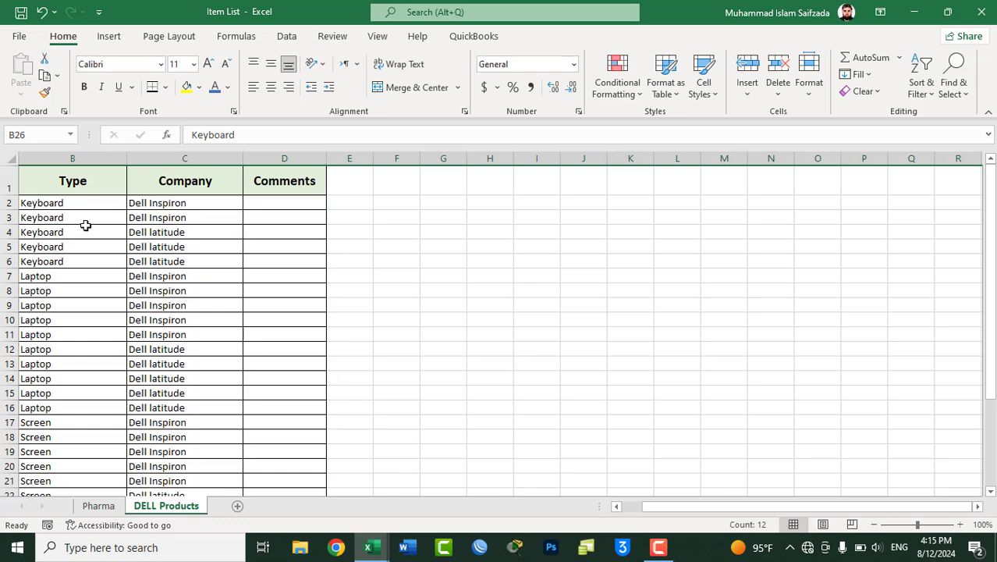
pyautogui.hotkey('ctrl', 'shift', '+')
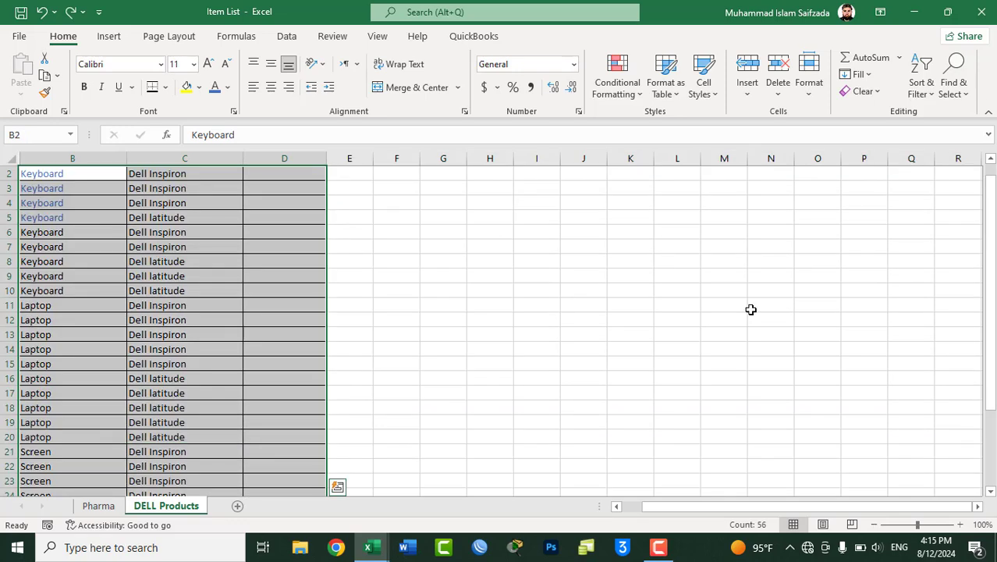
pyautogui.moveTo(993, 273); pyautogui.dragTo(993, 261)
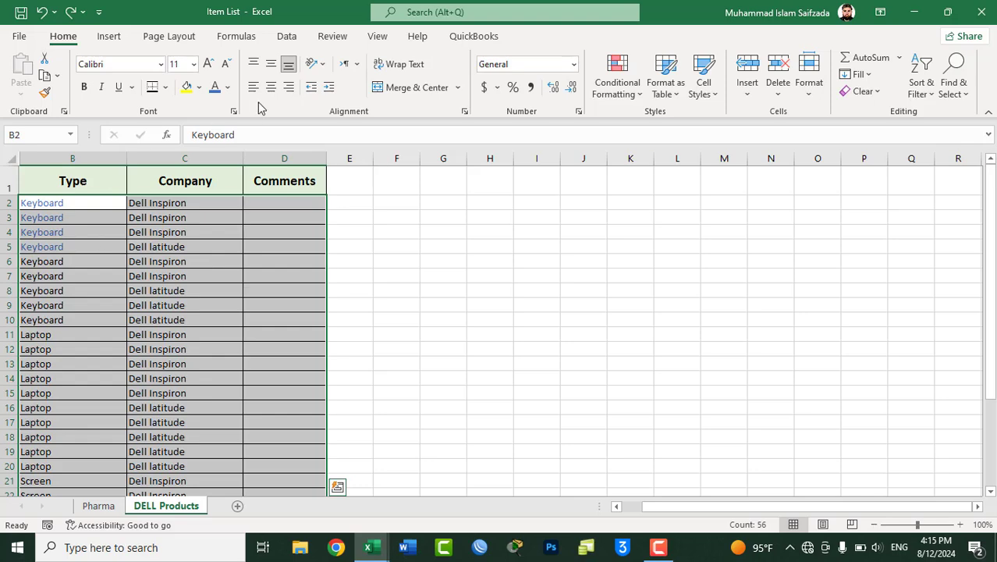
# Step: Make the pasted Keyboard text black and fill Laptop cells B11:B18 orange
pyautogui.click(228, 86)
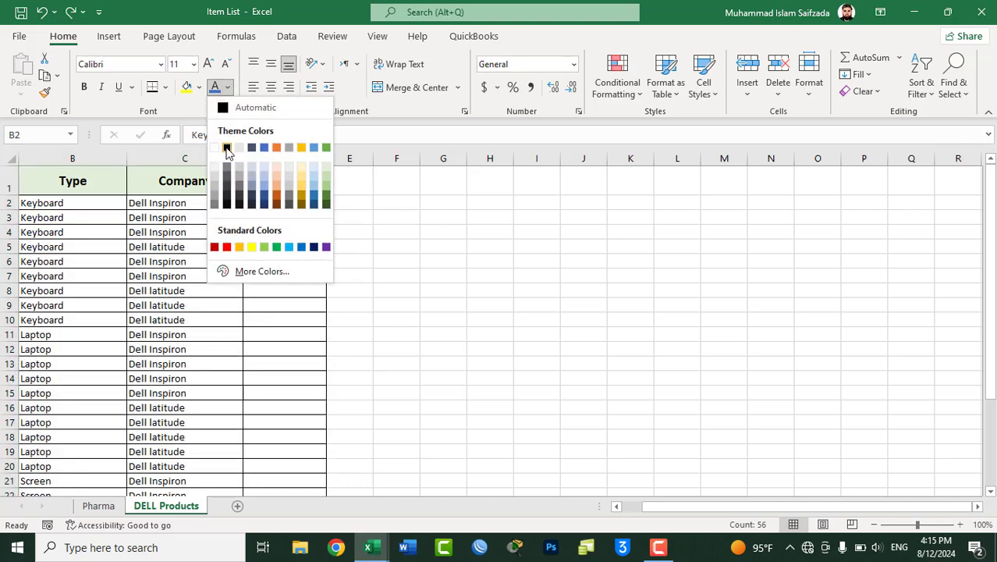
pyautogui.click(226, 144)
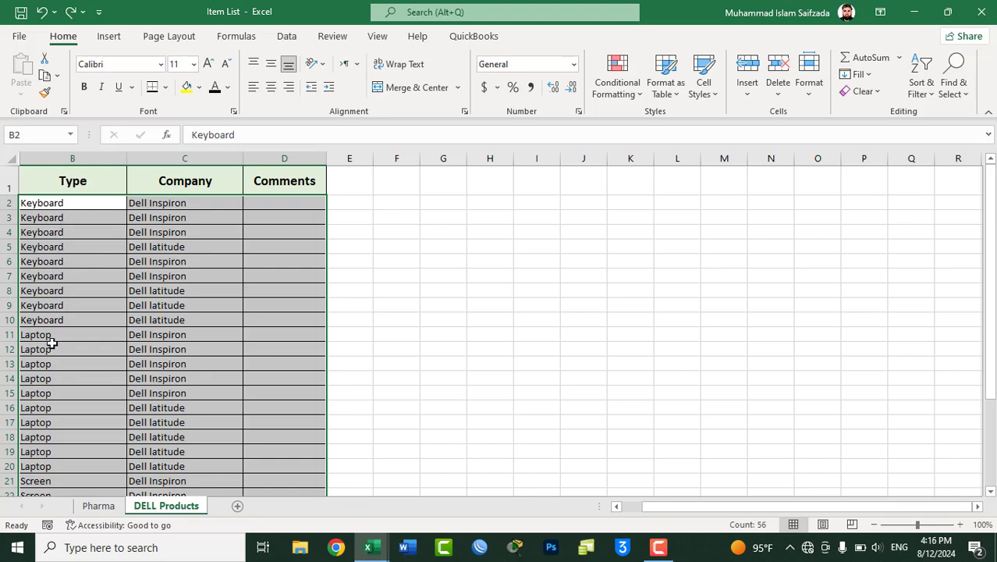
pyautogui.moveTo(48, 336); pyautogui.dragTo(53, 438)
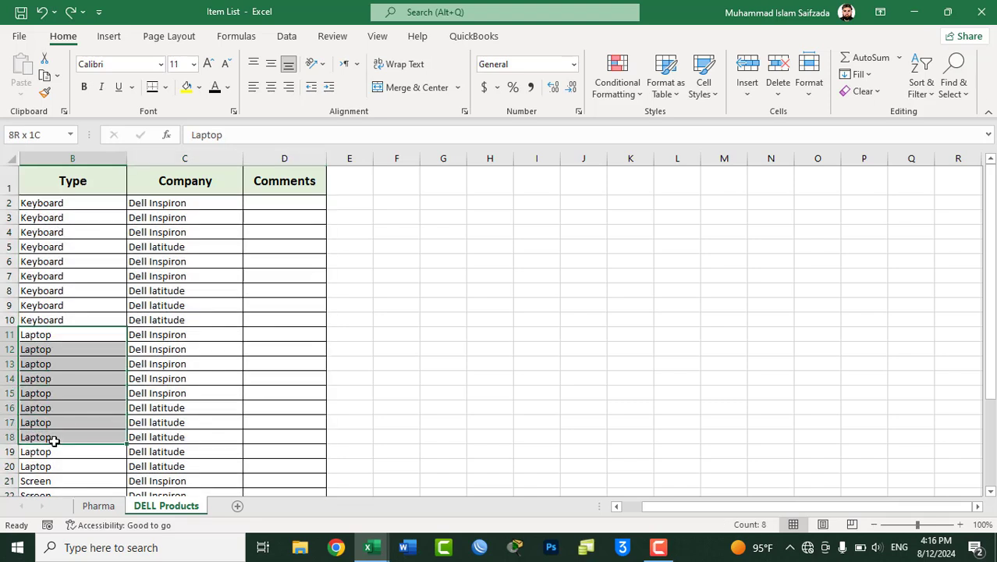
pyautogui.click(199, 88)
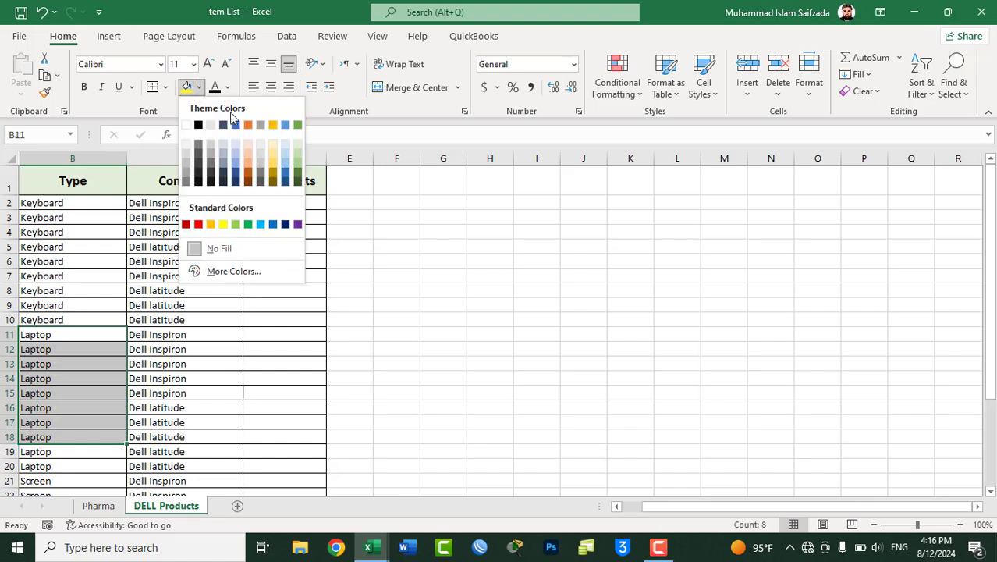
pyautogui.click(249, 127)
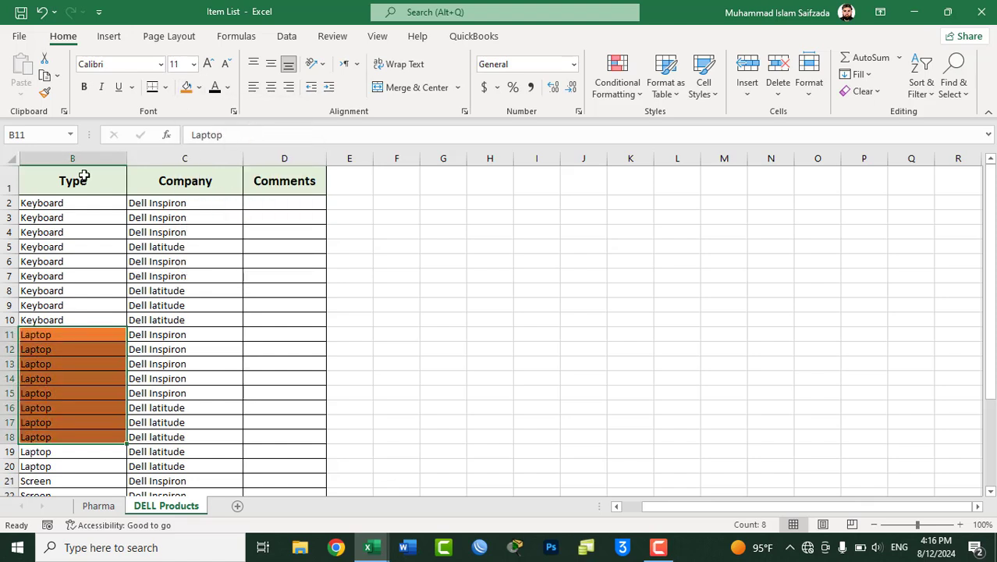
pyautogui.moveTo(120, 189)
pyautogui.mouseDown()
pyautogui.moveTo(277, 482)
pyautogui.moveTo(269, 460)
pyautogui.mouseUp()
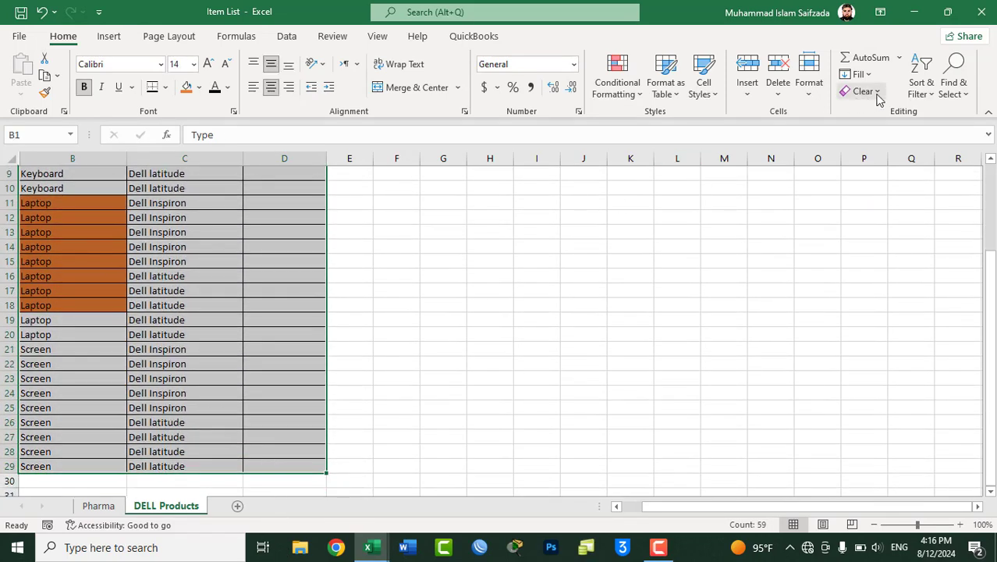
# Step: Sort Type by Cell Color with the orange-filled cells on top
pyautogui.click(927, 88)
pyautogui.click(940, 148)
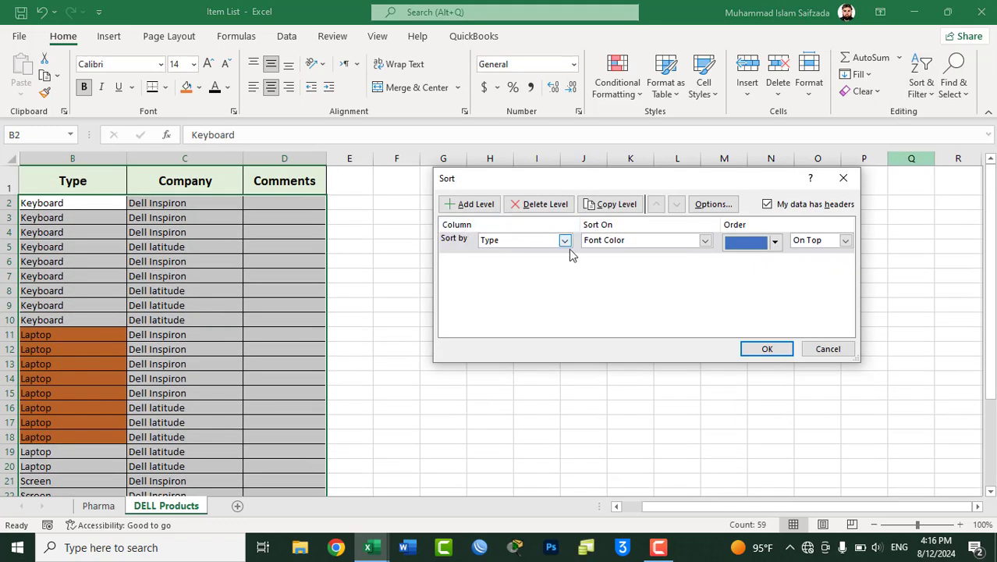
pyautogui.click(630, 243)
pyautogui.click(632, 261)
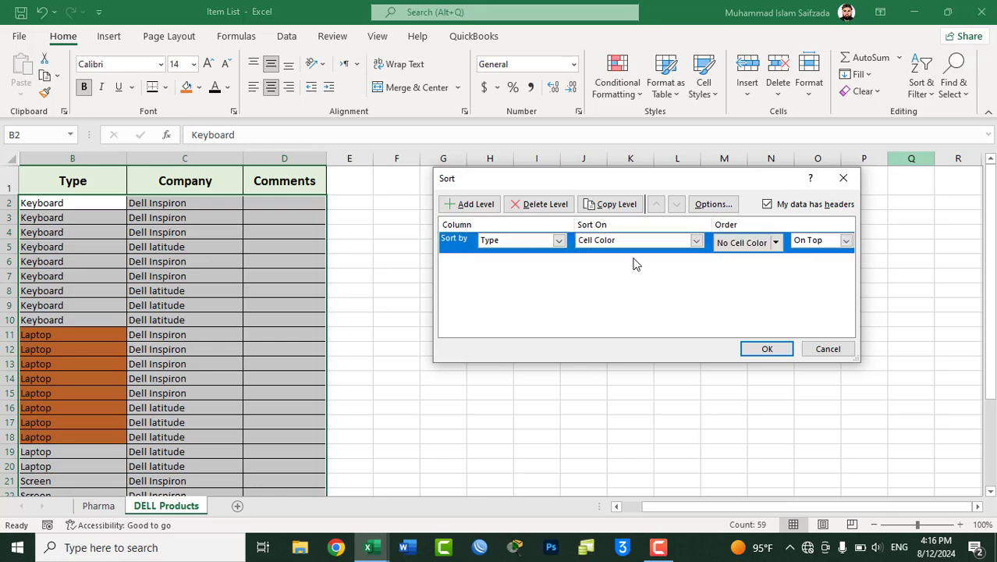
pyautogui.click(775, 243)
pyautogui.click(735, 284)
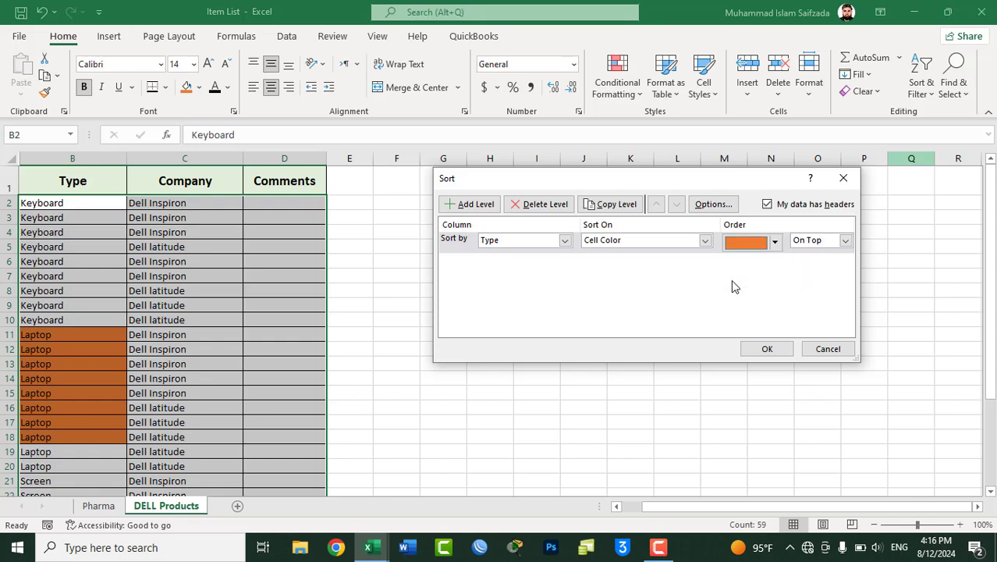
pyautogui.click(767, 350)
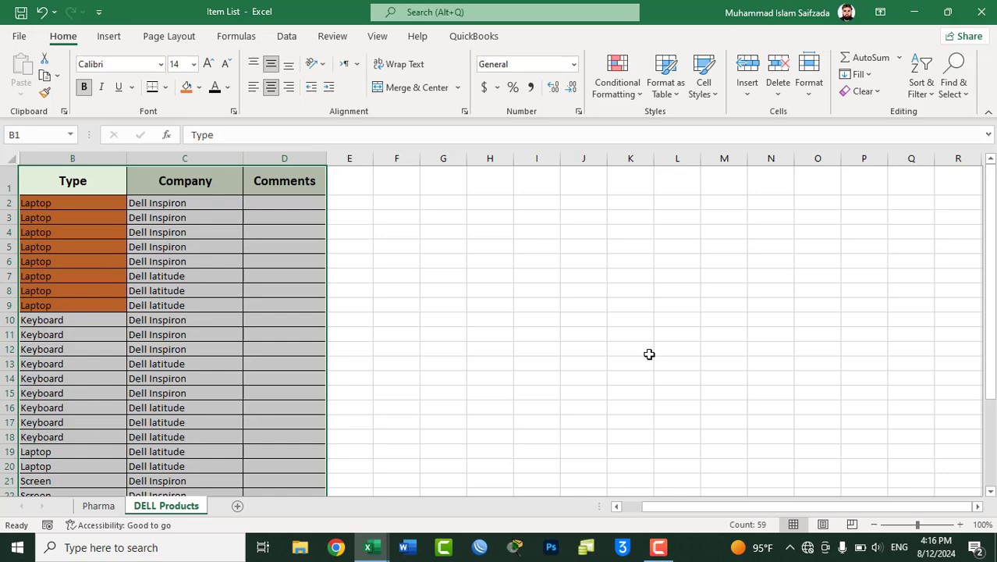
# Step: Undo the colour sort and the orange fill on the Laptop cells
pyautogui.hotkey('ctrl', 'z')
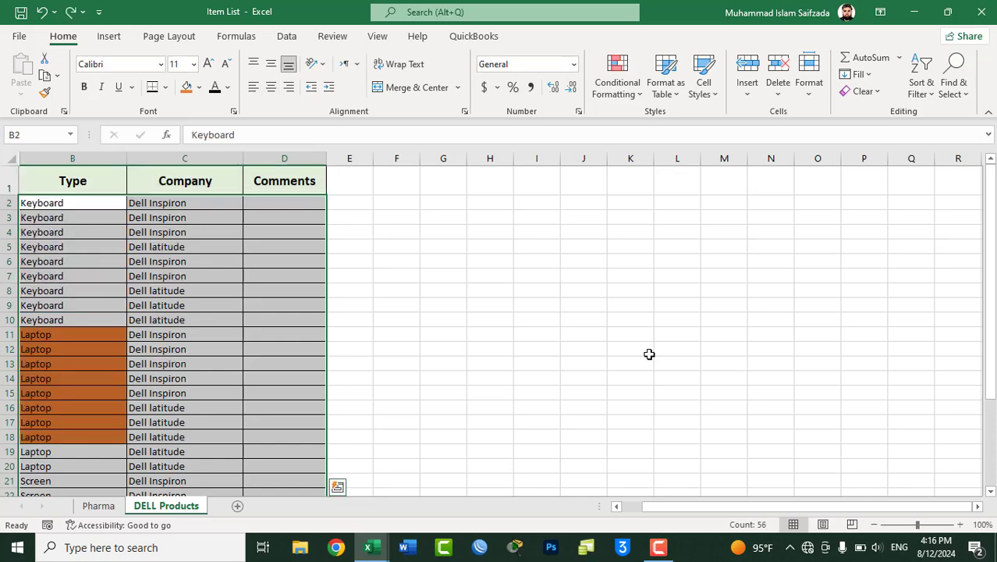
pyautogui.hotkey('ctrl', 'z')
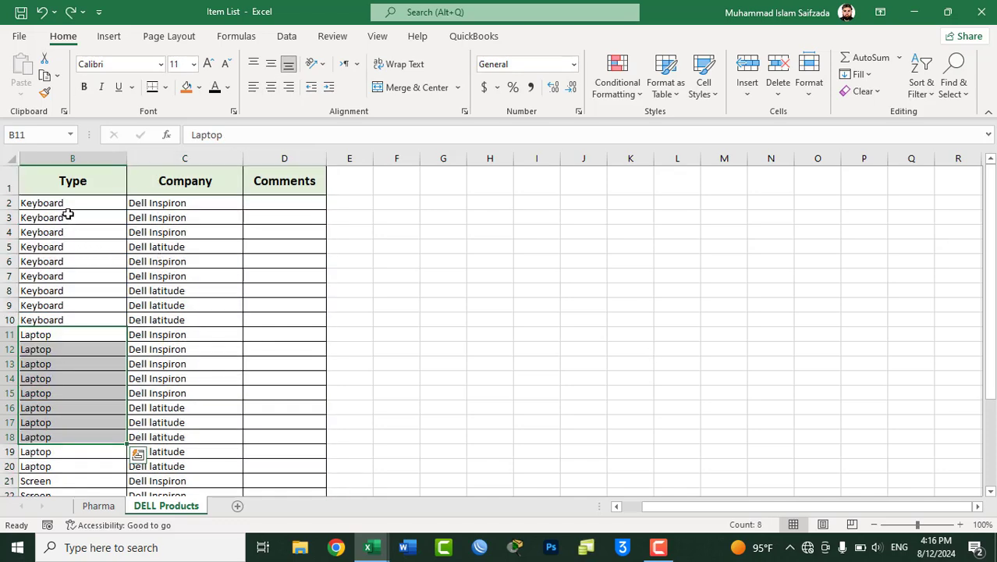
pyautogui.moveTo(69, 204); pyautogui.dragTo(88, 307)
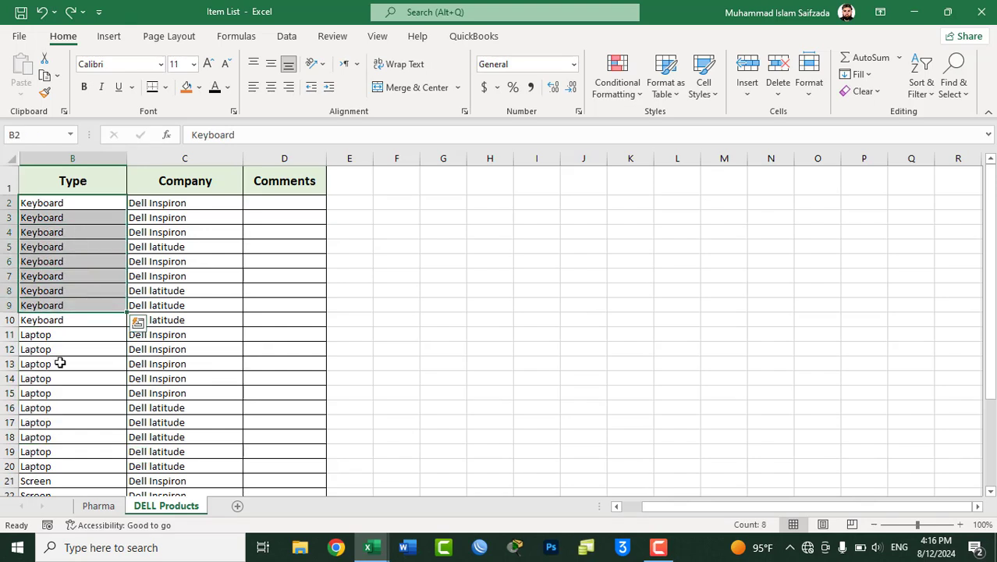
pyautogui.click(57, 377)
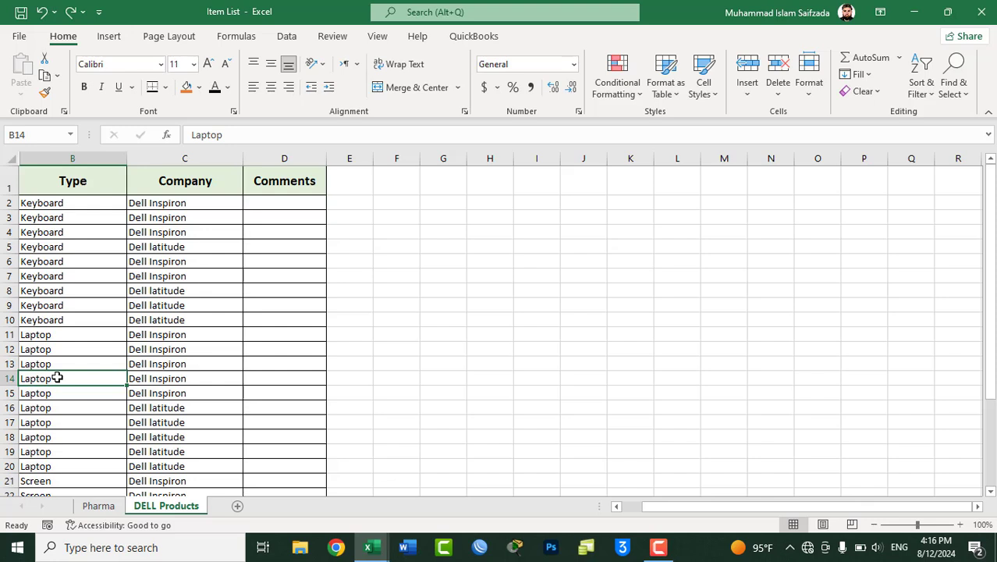
# Step: Fill Type cells B12, B17, B24 and B28 with orange
pyautogui.click(52, 351)
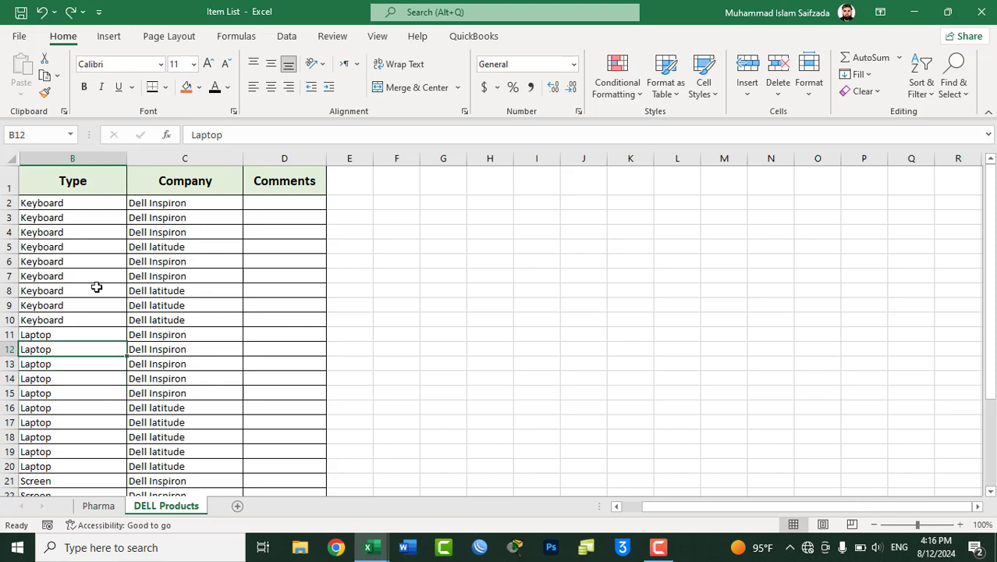
pyautogui.click(186, 88)
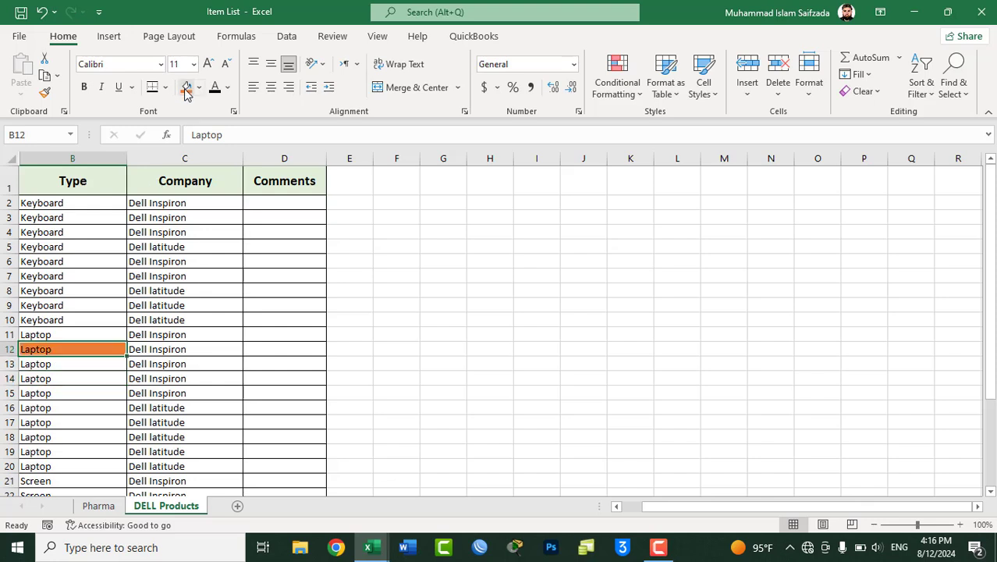
pyautogui.moveTo(992, 214); pyautogui.dragTo(990, 273)
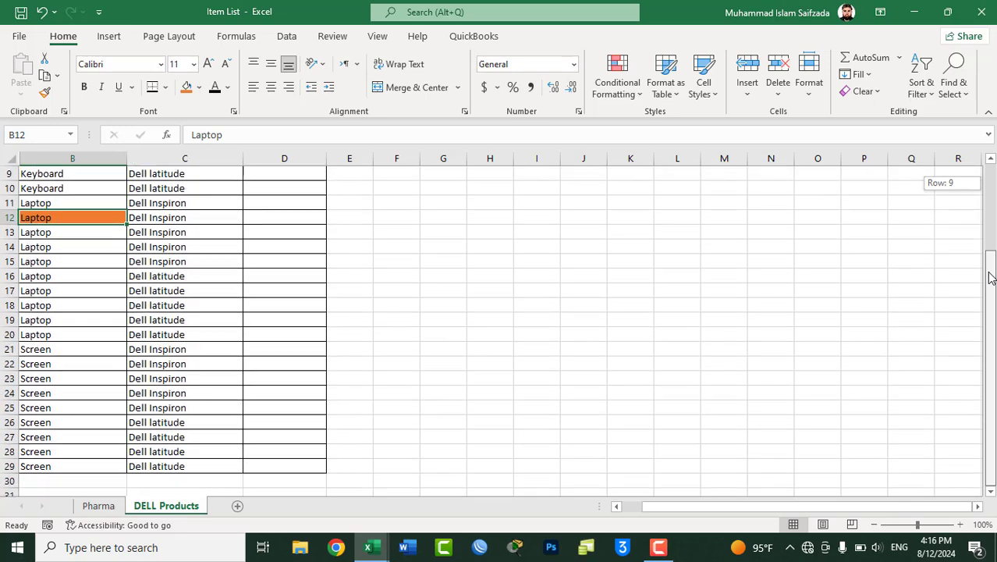
pyautogui.click(55, 292)
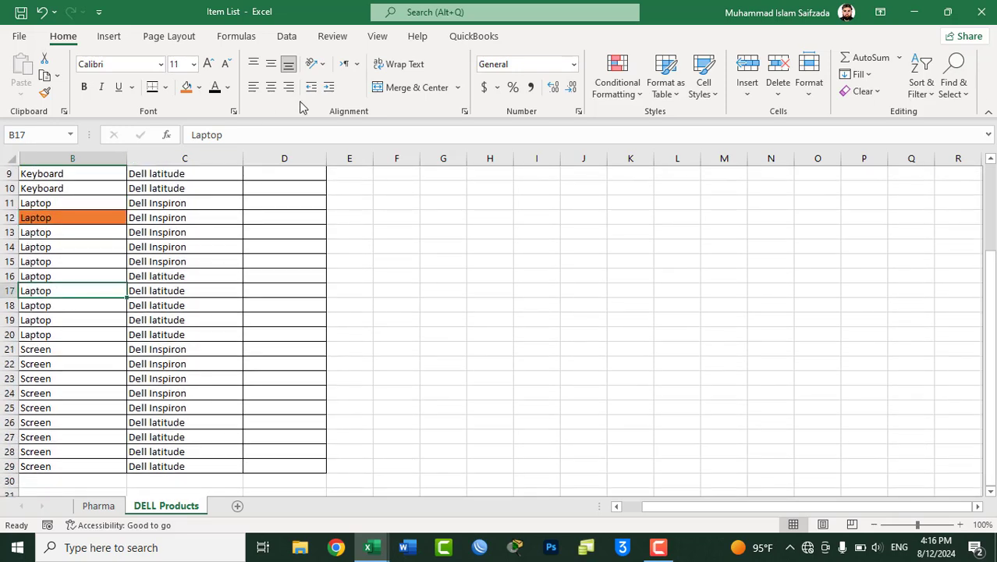
pyautogui.click(188, 88)
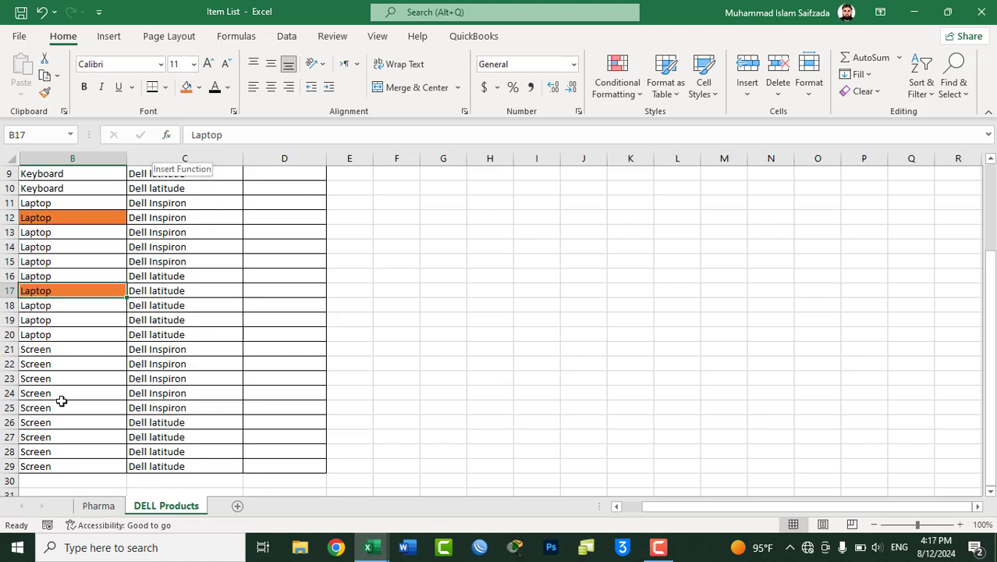
pyautogui.click(48, 394)
pyautogui.click(190, 88)
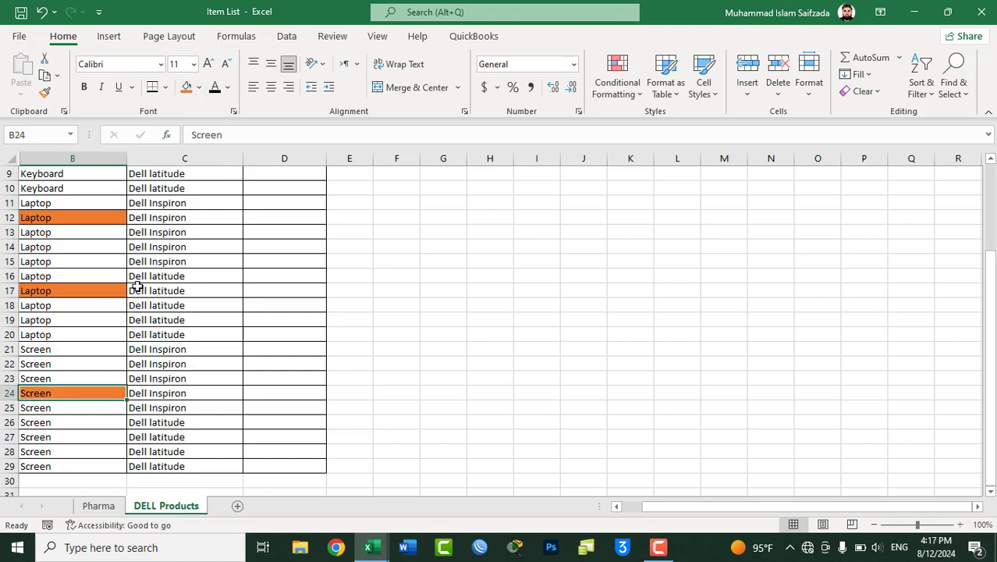
pyautogui.click(73, 453)
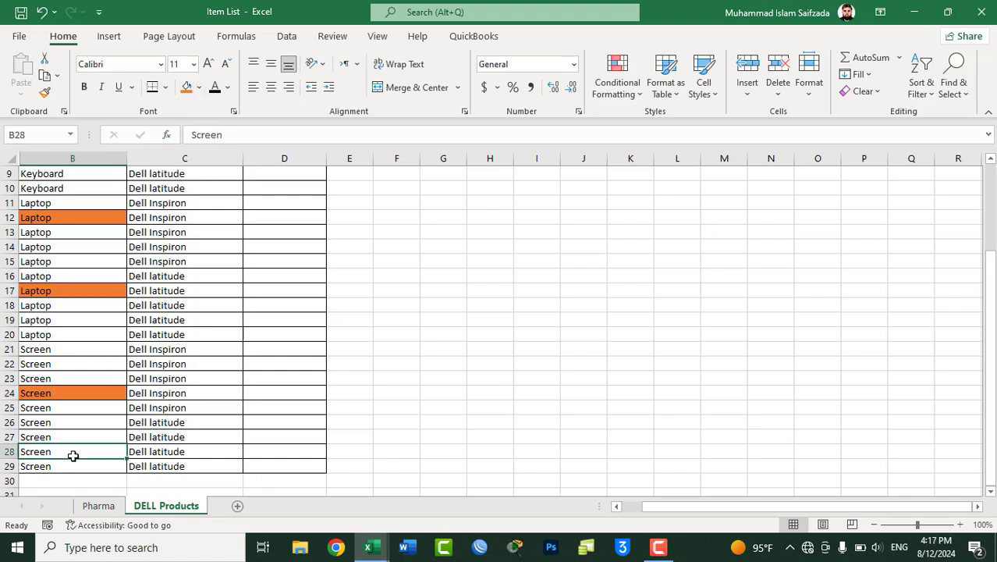
pyautogui.click(188, 89)
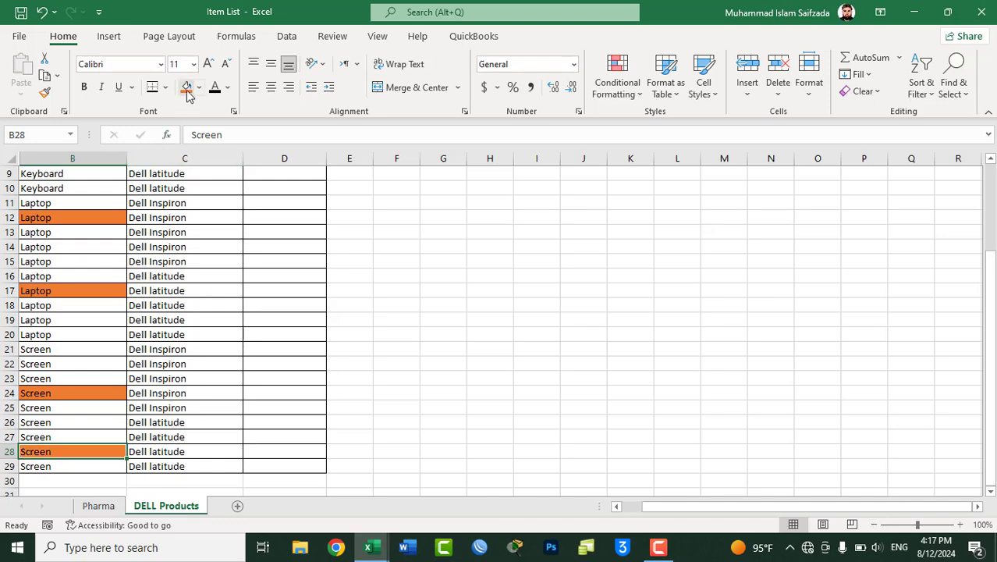
pyautogui.moveTo(992, 348)
pyautogui.mouseDown()
pyautogui.moveTo(989, 212)
pyautogui.moveTo(990, 258)
pyautogui.mouseUp()
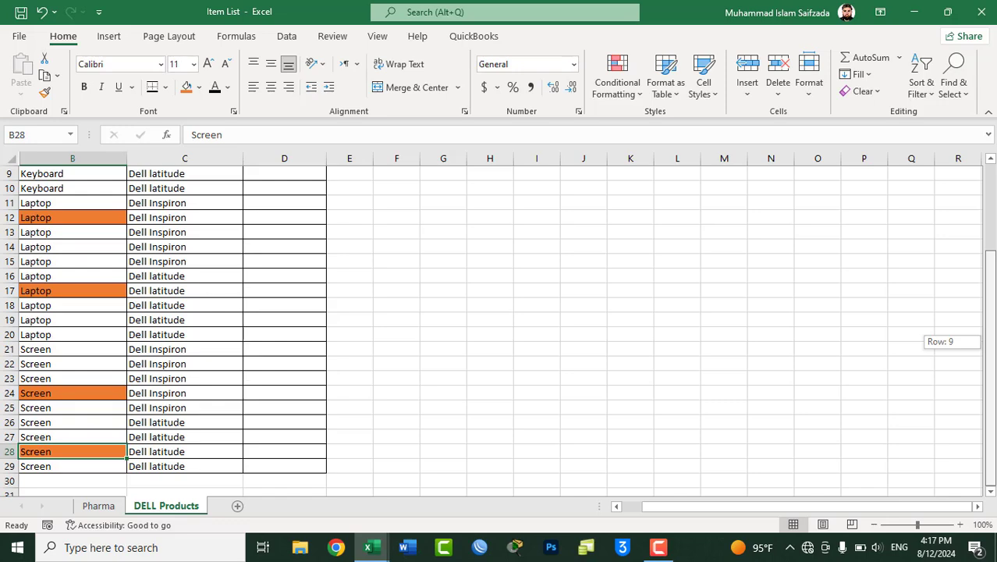
pyautogui.moveTo(990, 257); pyautogui.dragTo(989, 212)
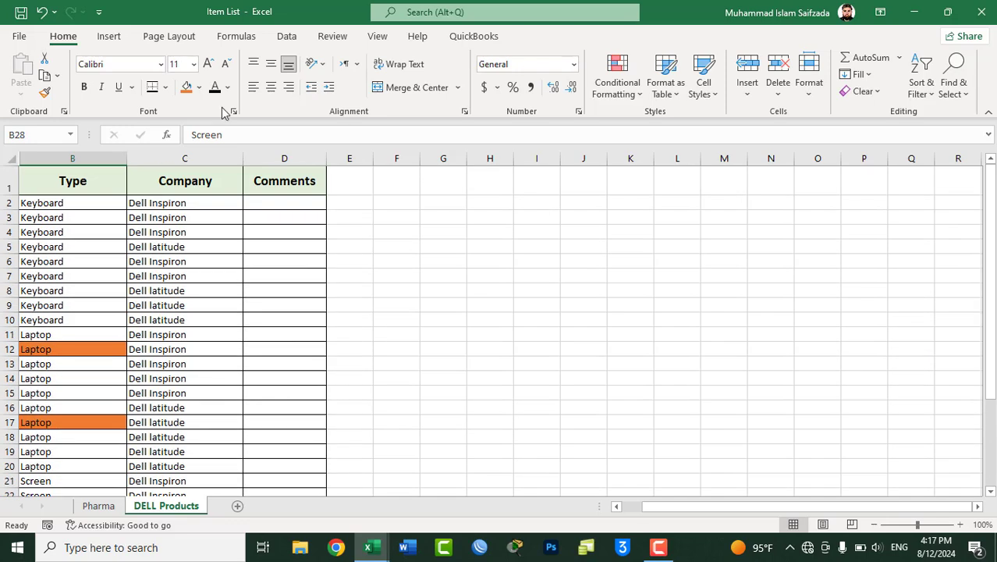
pyautogui.moveTo(73, 180); pyautogui.dragTo(184, 276)
pyautogui.moveTo(278, 355); pyautogui.dragTo(286, 452)
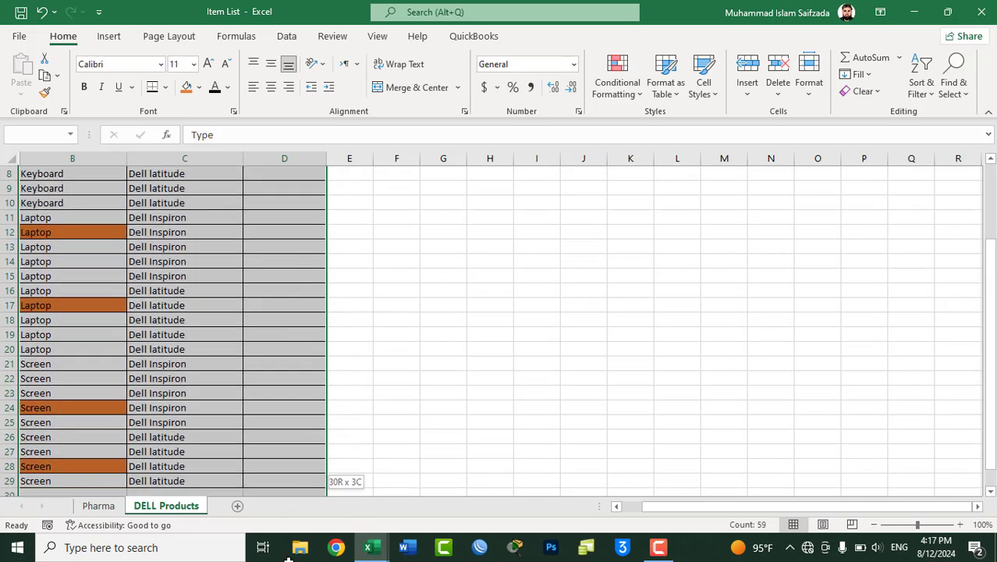
# Step: Custom-sort on Type by Cell Color with orange On Top, moving those entries to rows 2–5
pyautogui.click(920, 82)
pyautogui.click(929, 156)
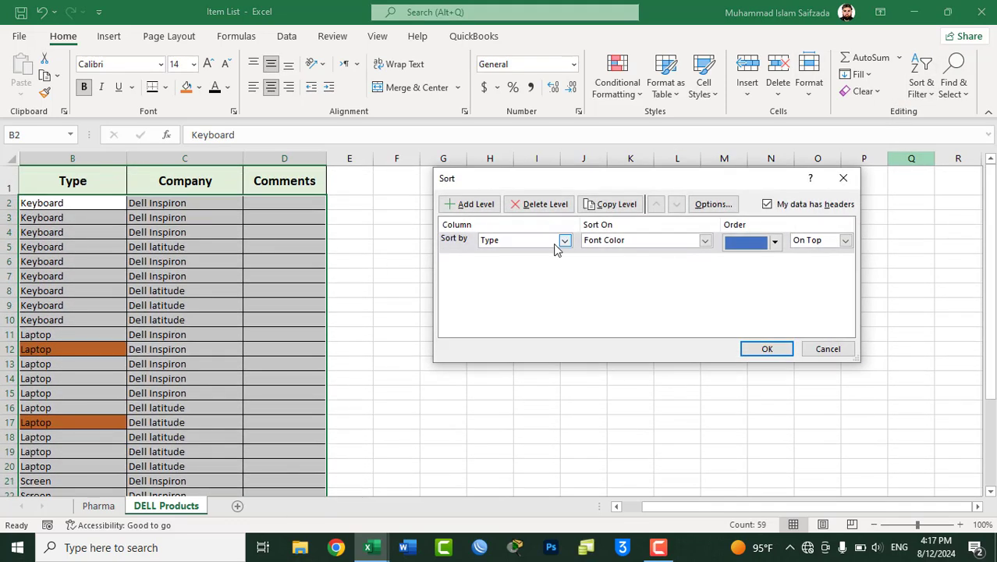
pyautogui.click(499, 247)
pyautogui.click(503, 251)
pyautogui.click(620, 244)
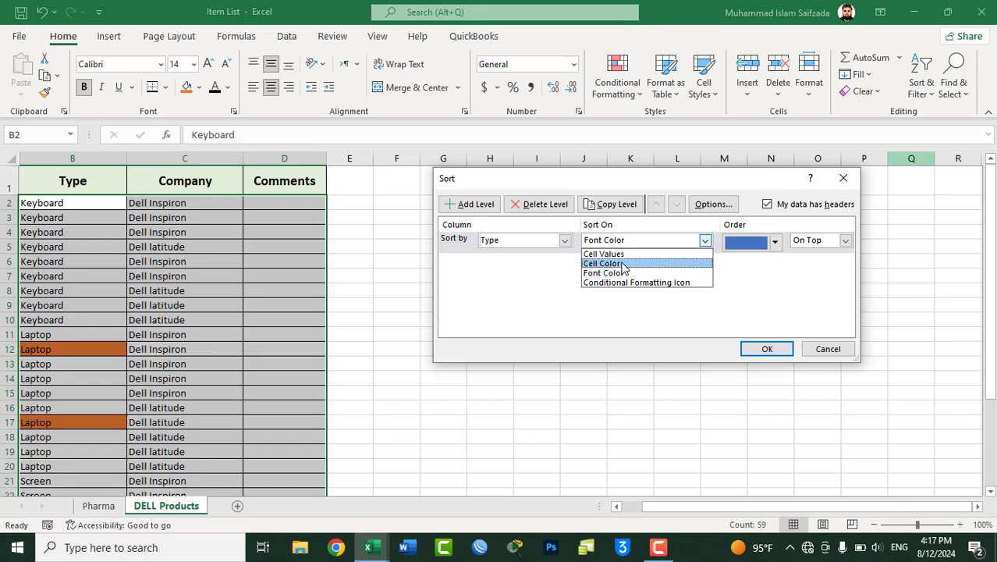
pyautogui.click(623, 264)
pyautogui.click(777, 243)
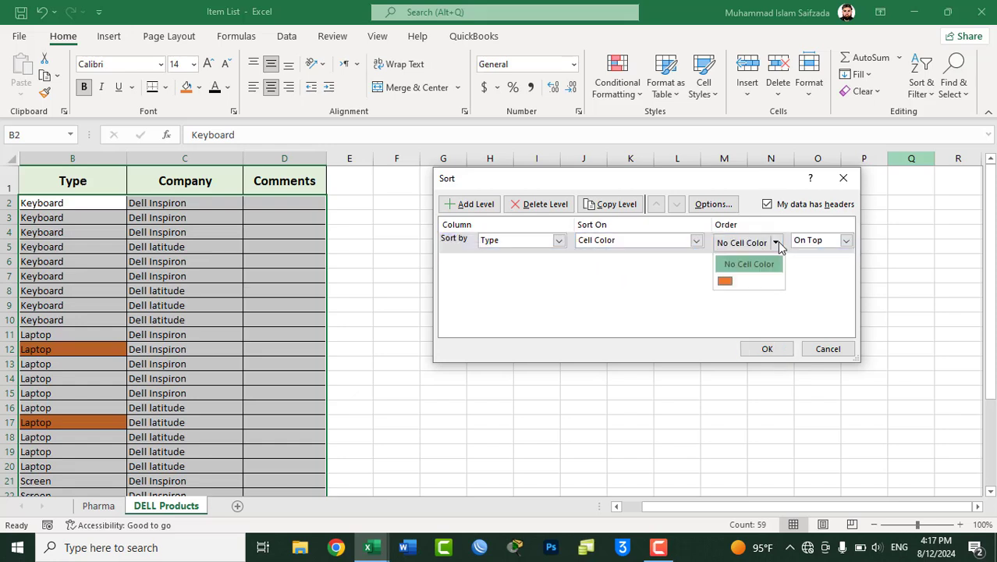
pyautogui.click(729, 282)
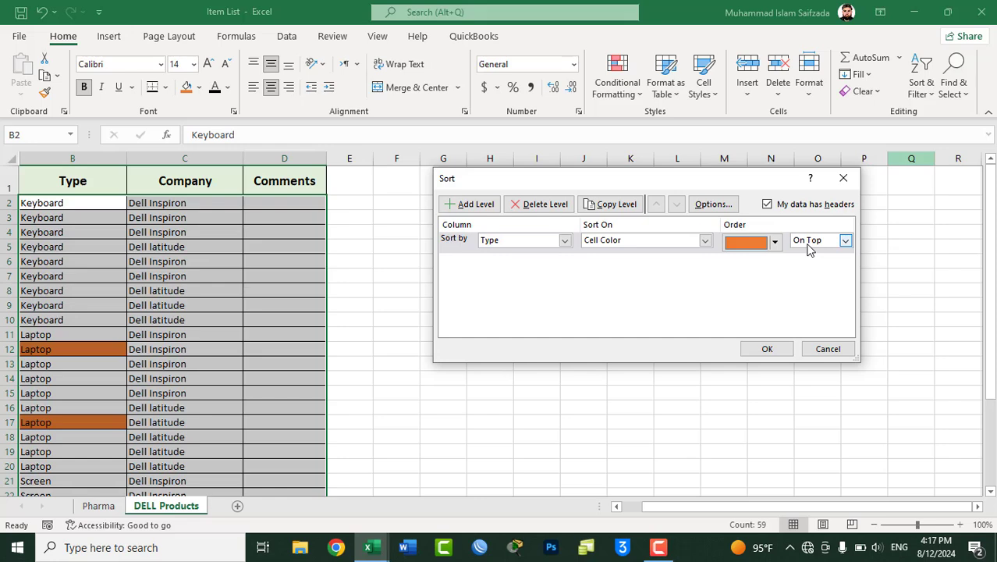
pyautogui.click(767, 350)
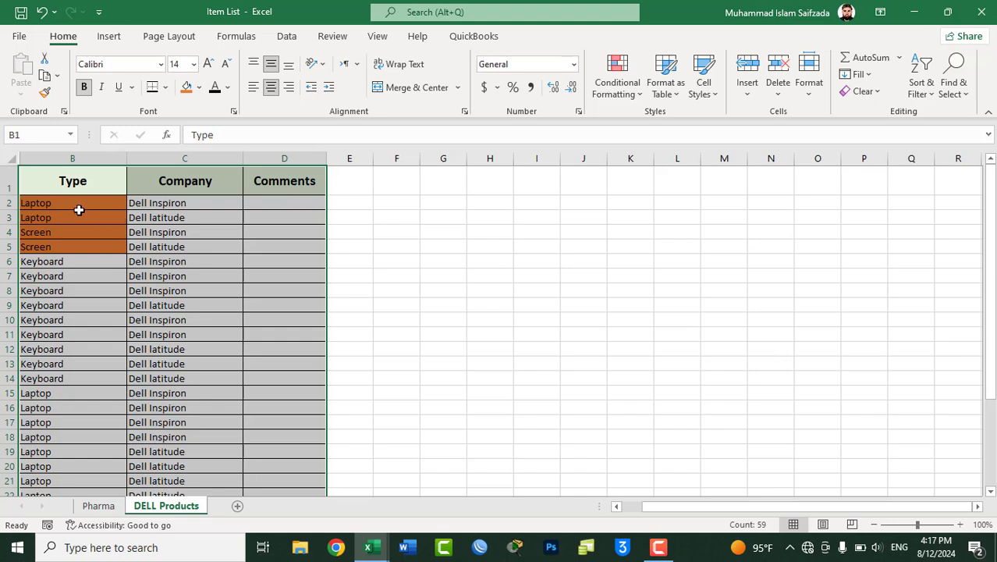
pyautogui.click(171, 201)
pyautogui.click(99, 203)
# Step: Set No Fill on Type cells B2:B5 to remove the orange
pyautogui.click(156, 204)
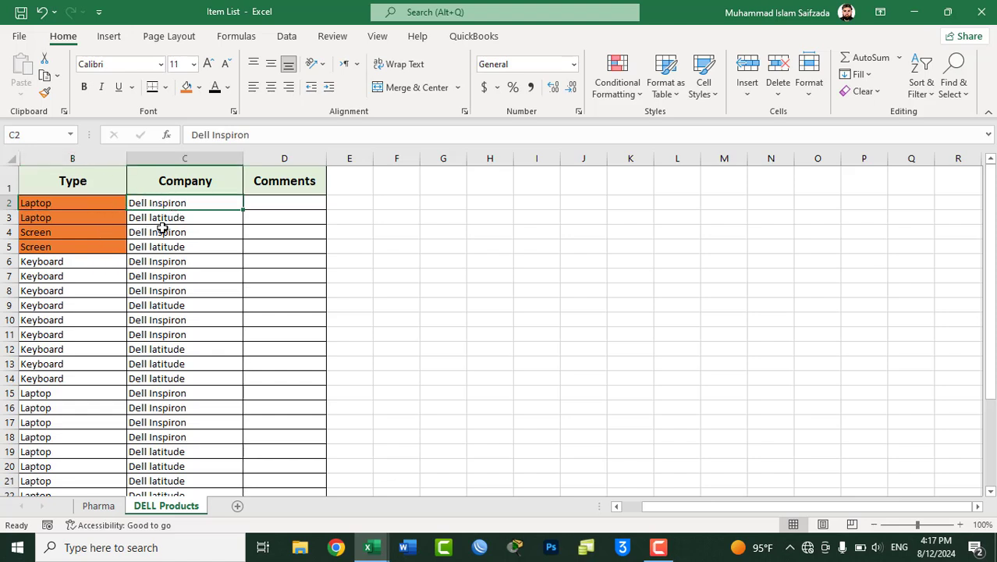
pyautogui.moveTo(84, 202); pyautogui.dragTo(93, 244)
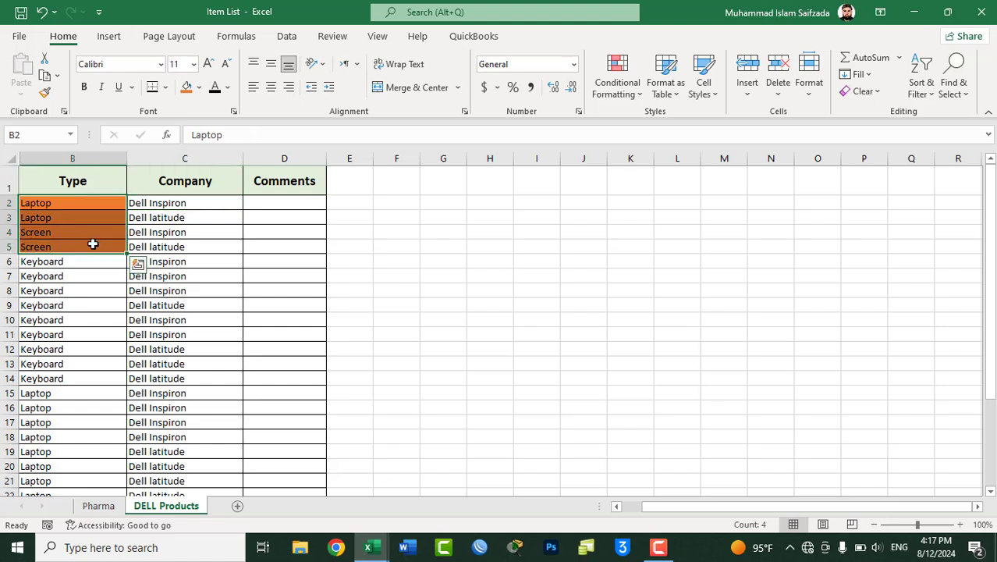
pyautogui.click(199, 87)
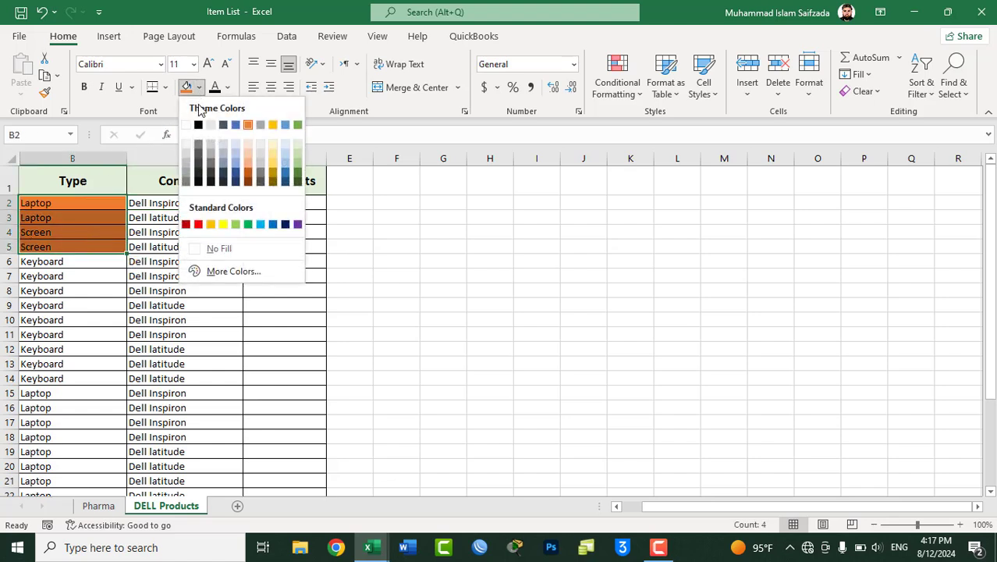
pyautogui.click(224, 252)
# Step: Sort B1:D29 A to Z by Type
pyautogui.moveTo(60, 178)
pyautogui.mouseDown()
pyautogui.moveTo(298, 531)
pyautogui.moveTo(277, 442)
pyautogui.moveTo(277, 451)
pyautogui.mouseUp()
pyautogui.click(921, 86)
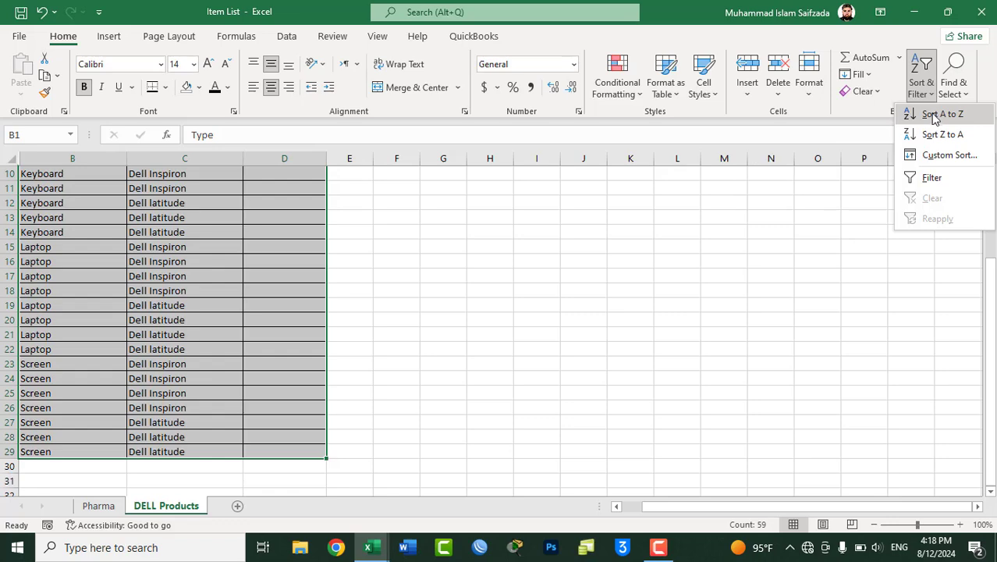
pyautogui.click(935, 115)
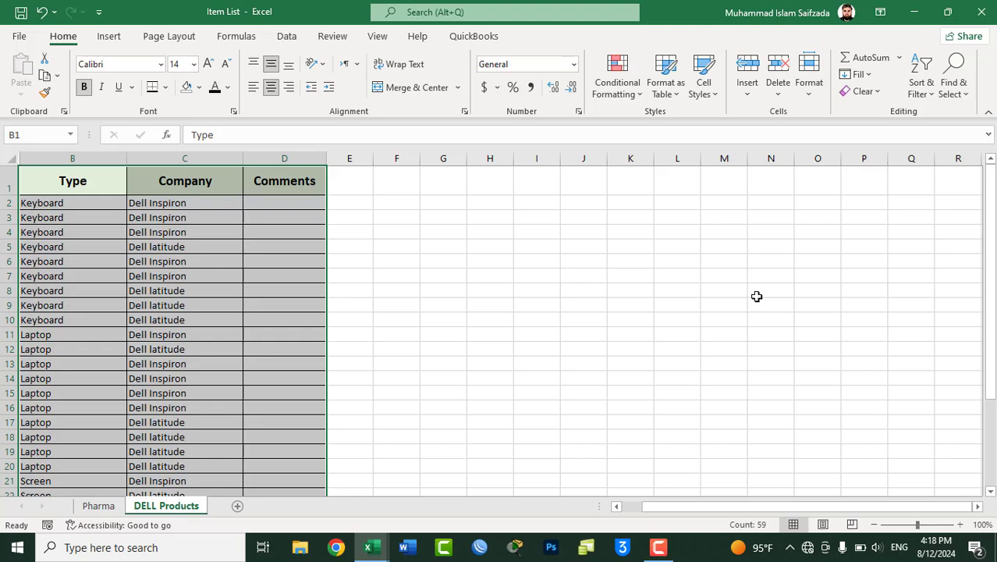
pyautogui.click(920, 82)
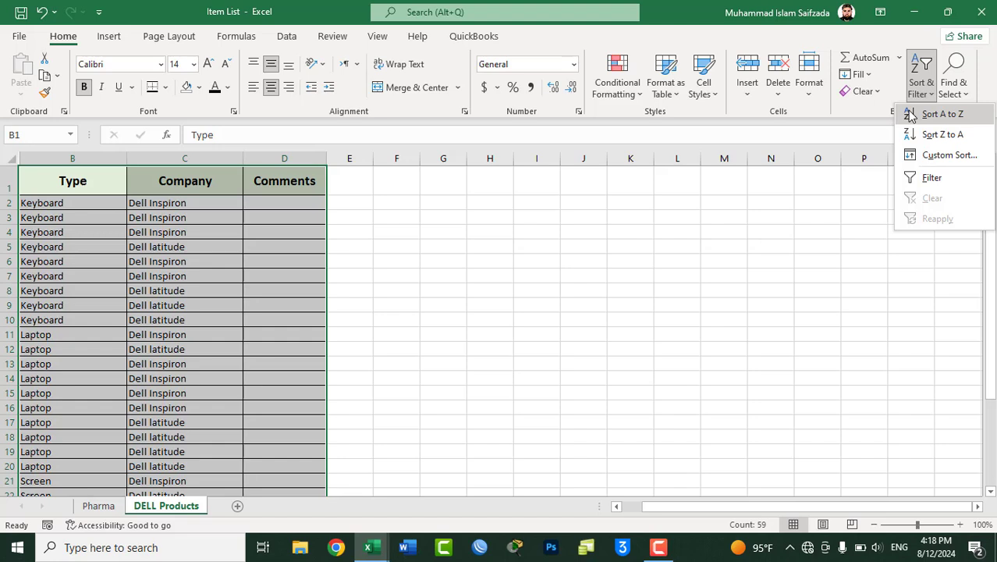
pyautogui.click(620, 88)
pyautogui.moveTo(657, 155)
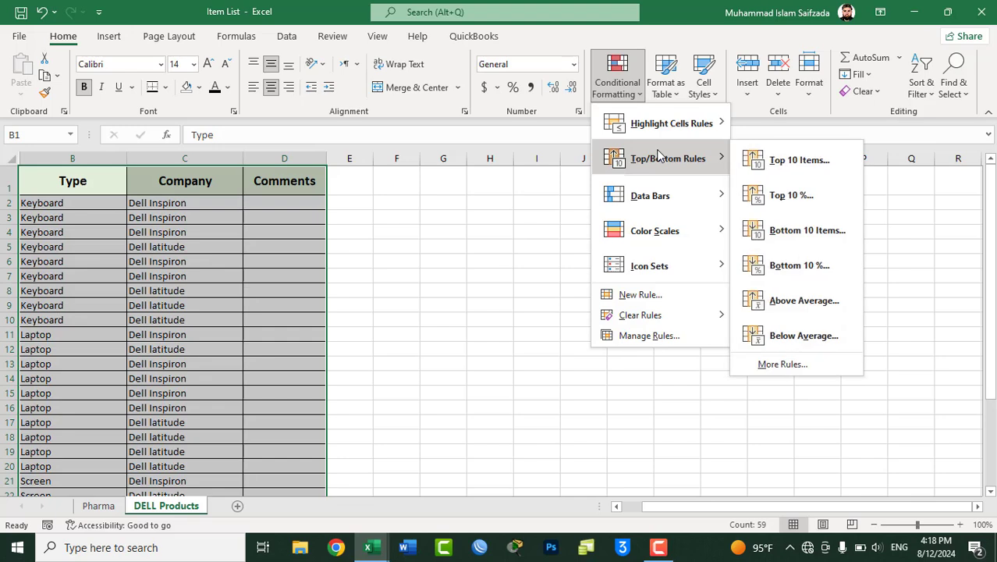
pyautogui.click(919, 84)
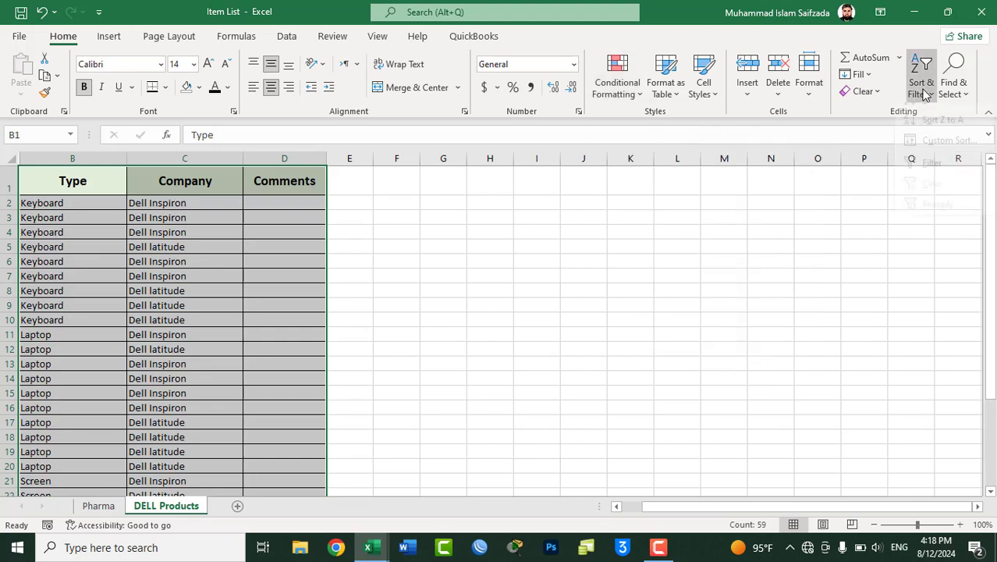
pyautogui.click(944, 156)
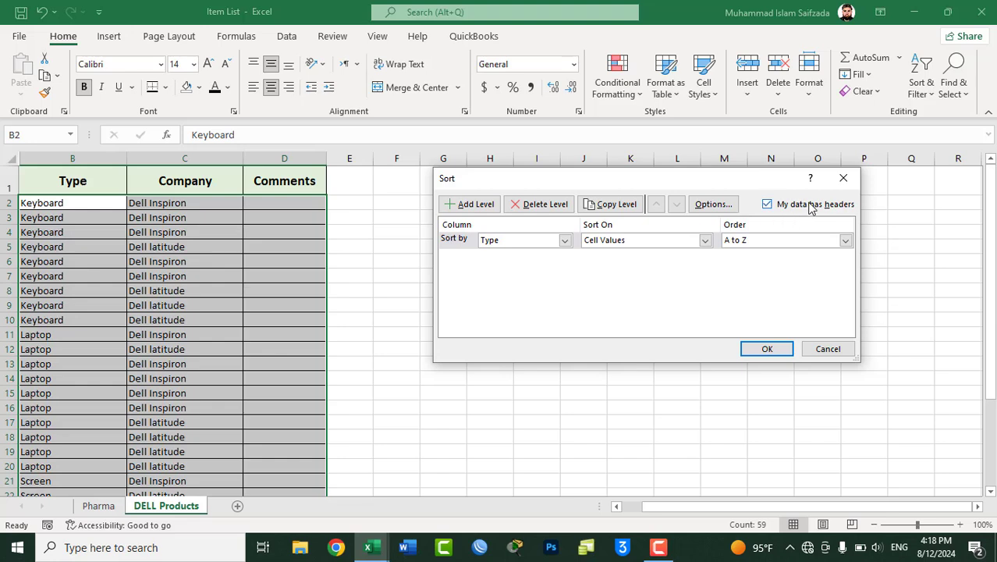
pyautogui.click(831, 350)
pyautogui.moveTo(28, 180)
pyautogui.mouseDown()
pyautogui.moveTo(273, 484)
pyautogui.moveTo(266, 466)
pyautogui.mouseUp()
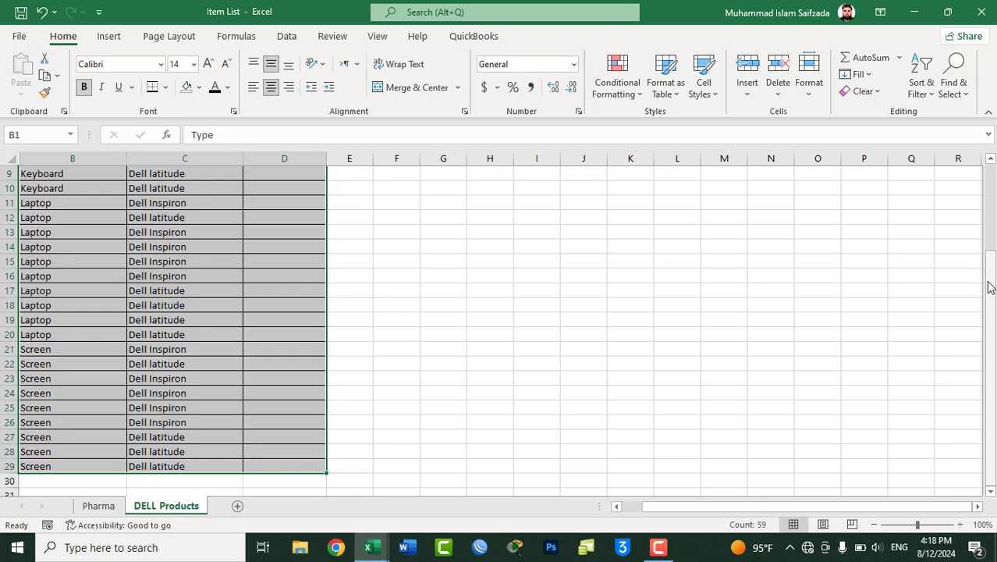
# Step: Open Custom Sort, move the dialog aside, and uncheck My data has headers
pyautogui.moveTo(989, 282); pyautogui.dragTo(985, 168)
pyautogui.click(921, 84)
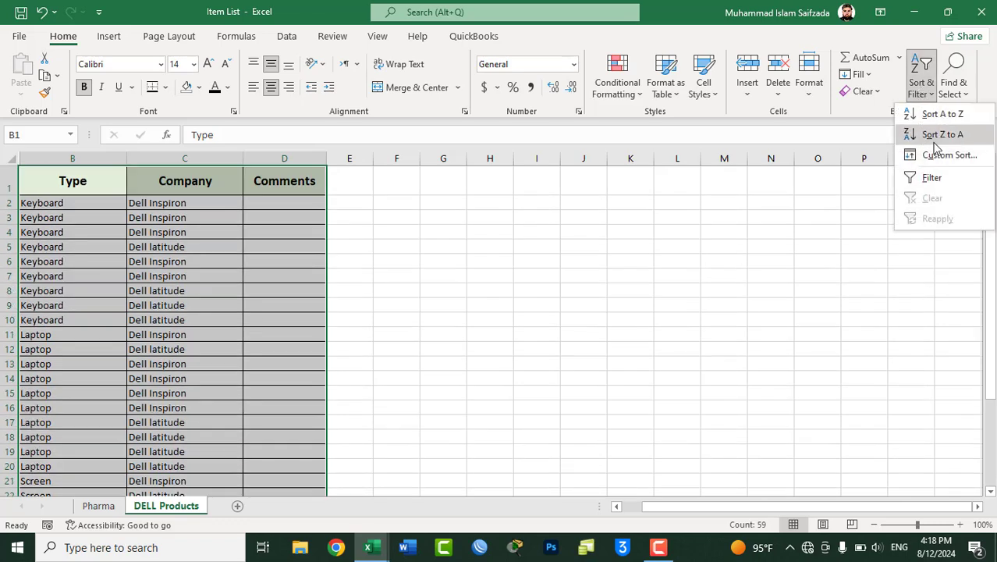
pyautogui.click(943, 155)
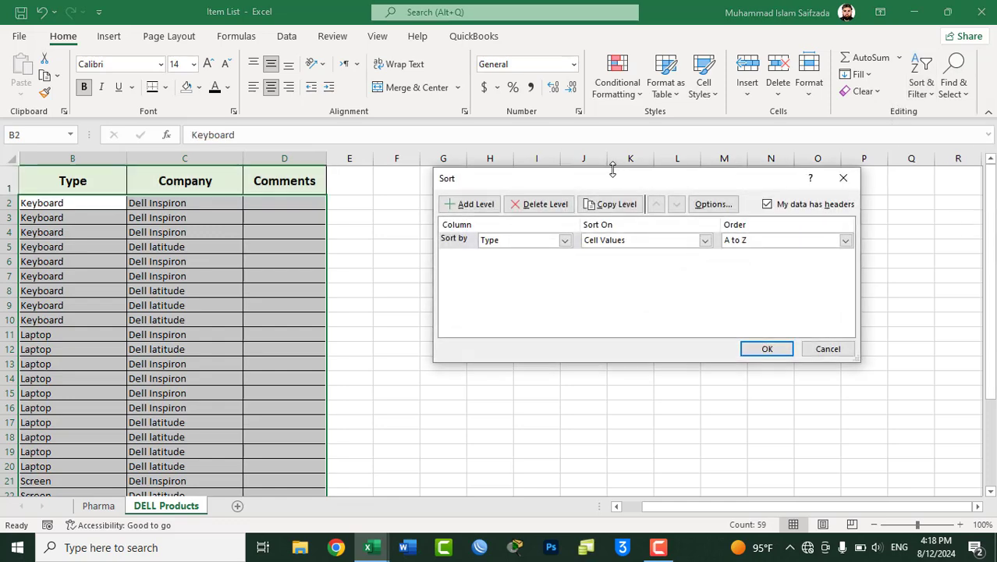
pyautogui.moveTo(612, 185); pyautogui.dragTo(543, 210)
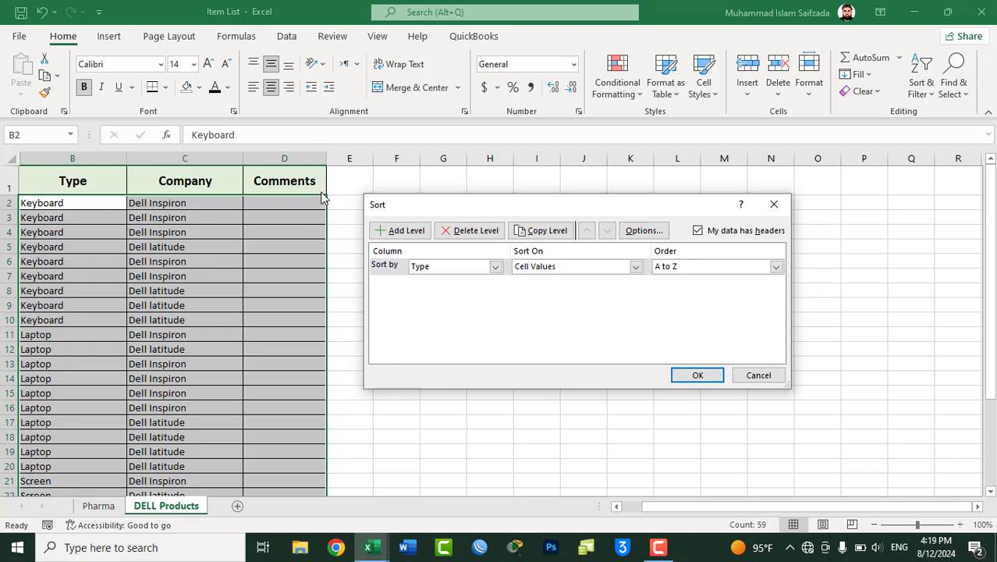
pyautogui.click(717, 238)
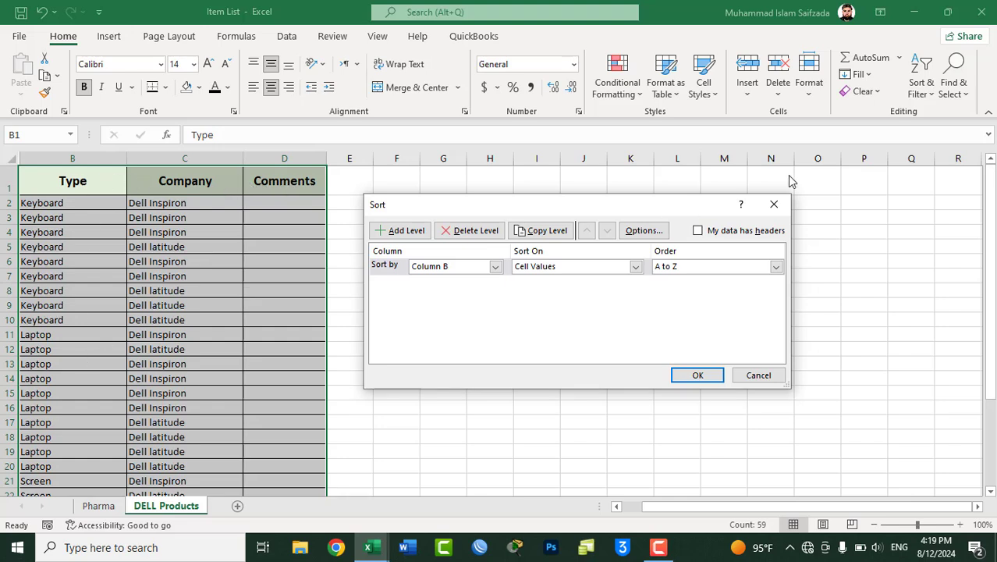
# Step: Sort by Column B on Cell Values A to Z with the header row treated as data
pyautogui.click(730, 236)
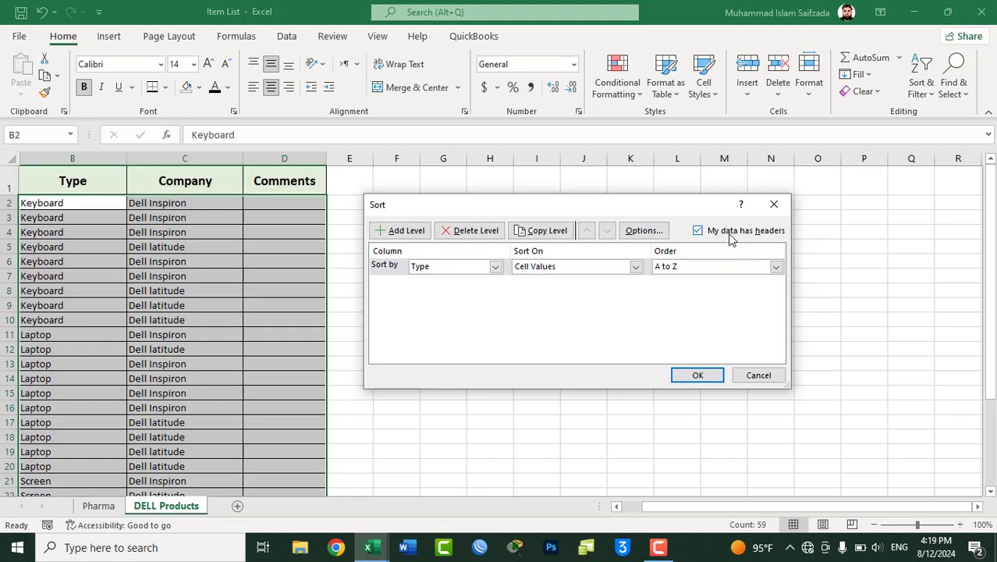
pyautogui.click(730, 236)
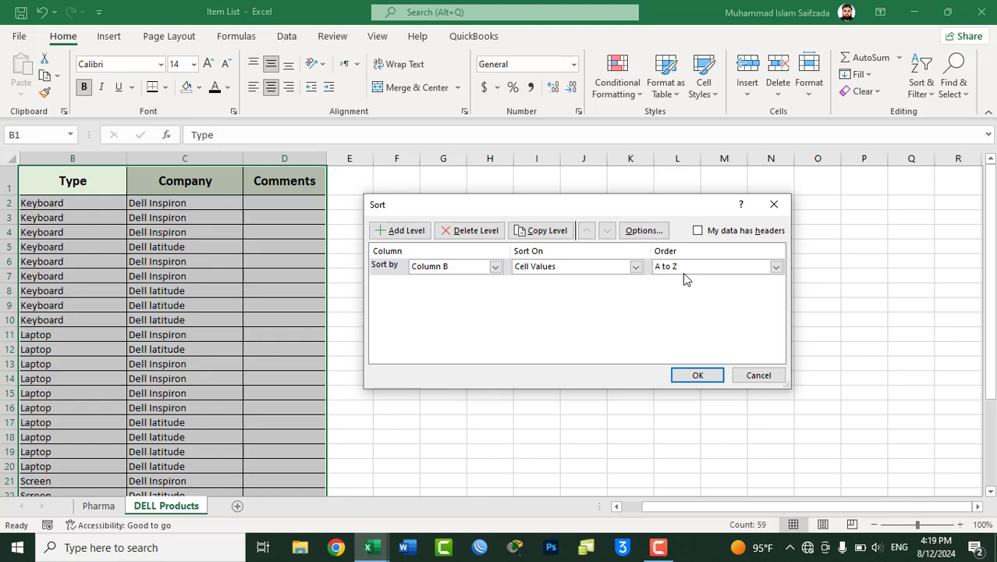
pyautogui.click(395, 264)
pyautogui.click(526, 273)
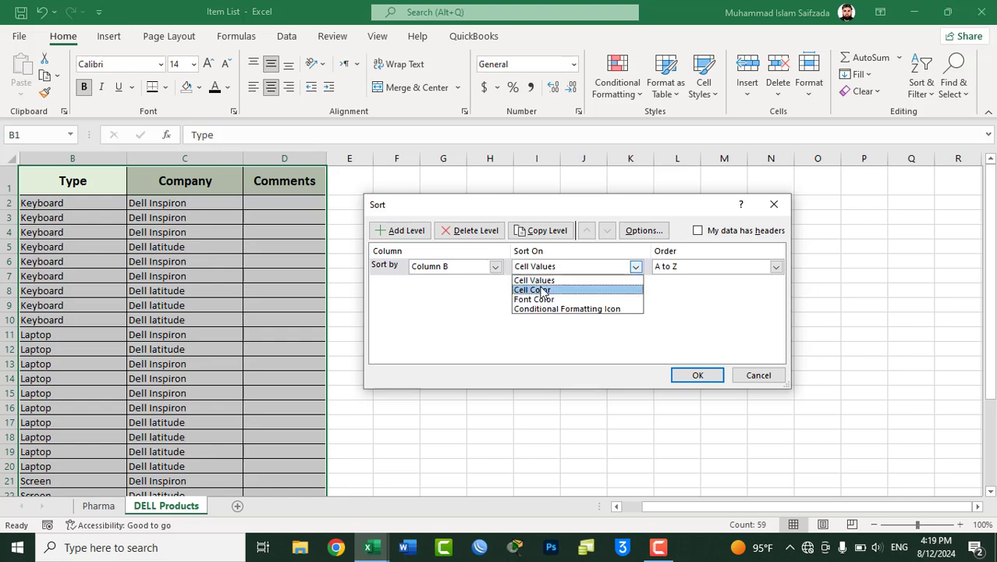
pyautogui.click(540, 279)
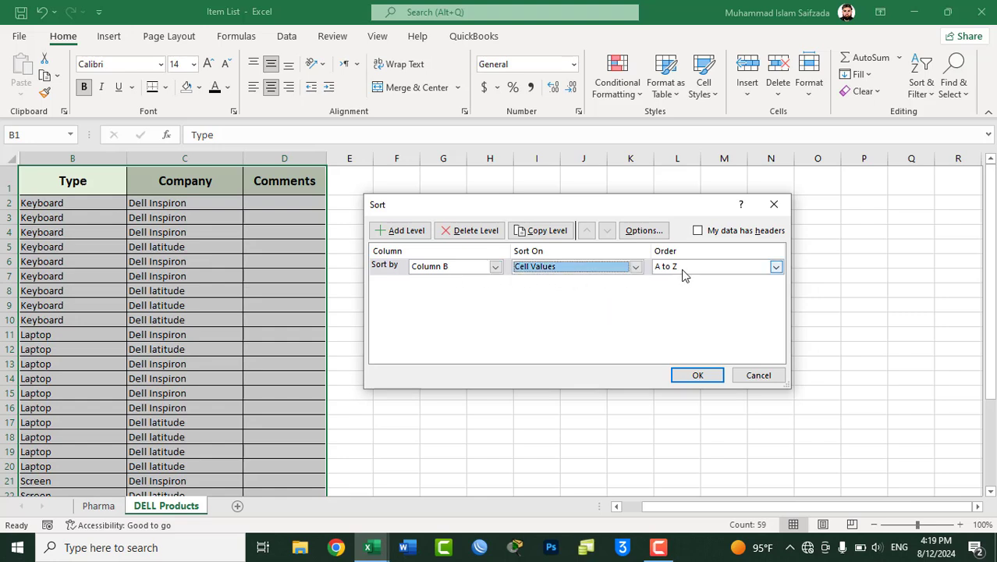
pyautogui.click(698, 378)
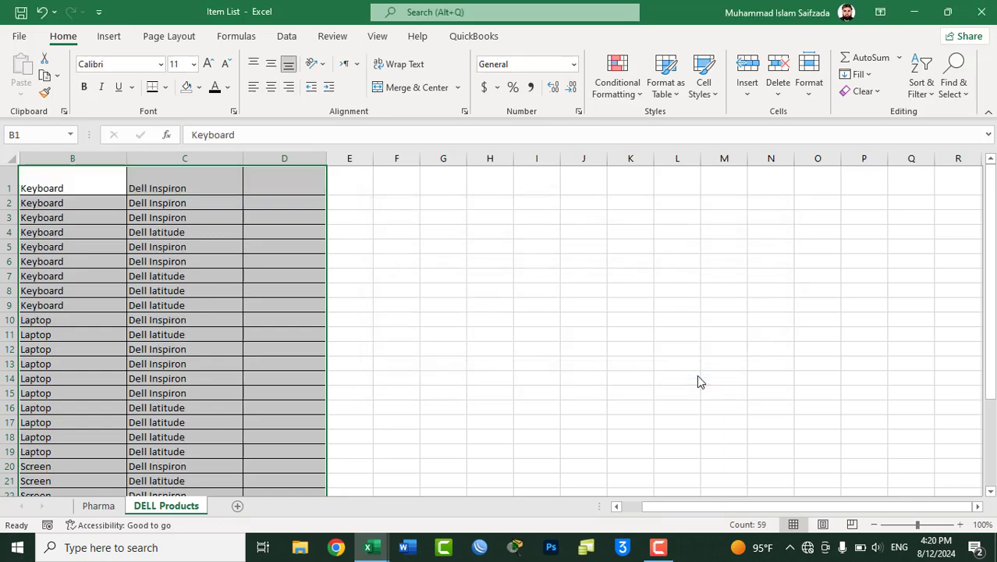
pyautogui.moveTo(992, 312); pyautogui.dragTo(994, 431)
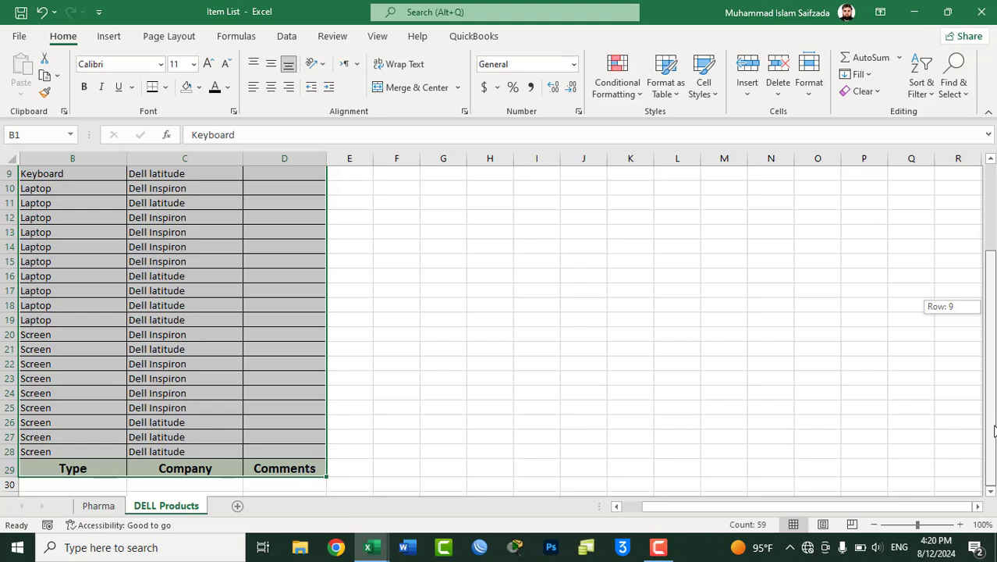
pyautogui.moveTo(993, 431); pyautogui.dragTo(992, 198)
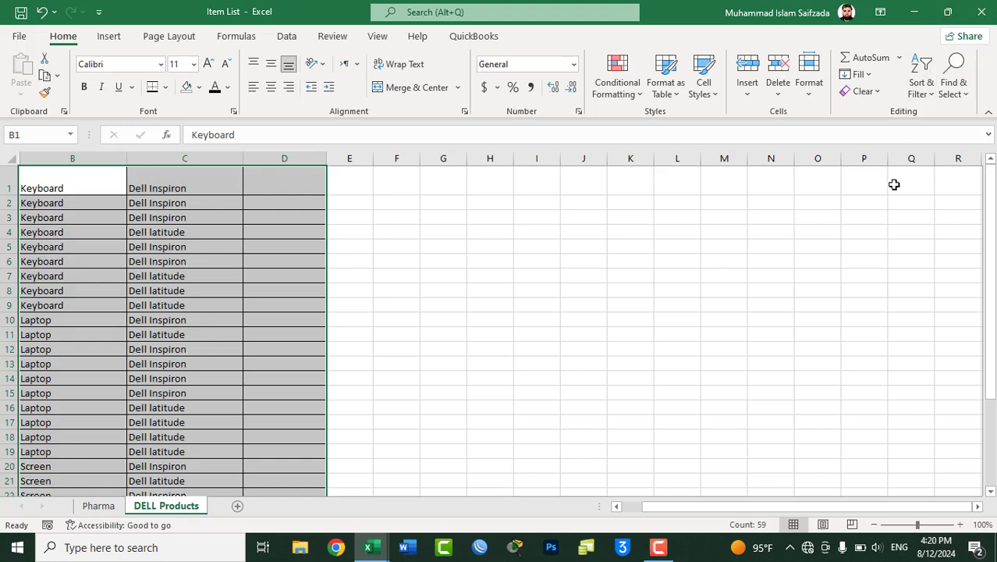
# Step: Undo the sort that moved the headers and re-sort the list A to Z by Type
pyautogui.hotkey('ctrl', 'z')
pyautogui.click(920, 84)
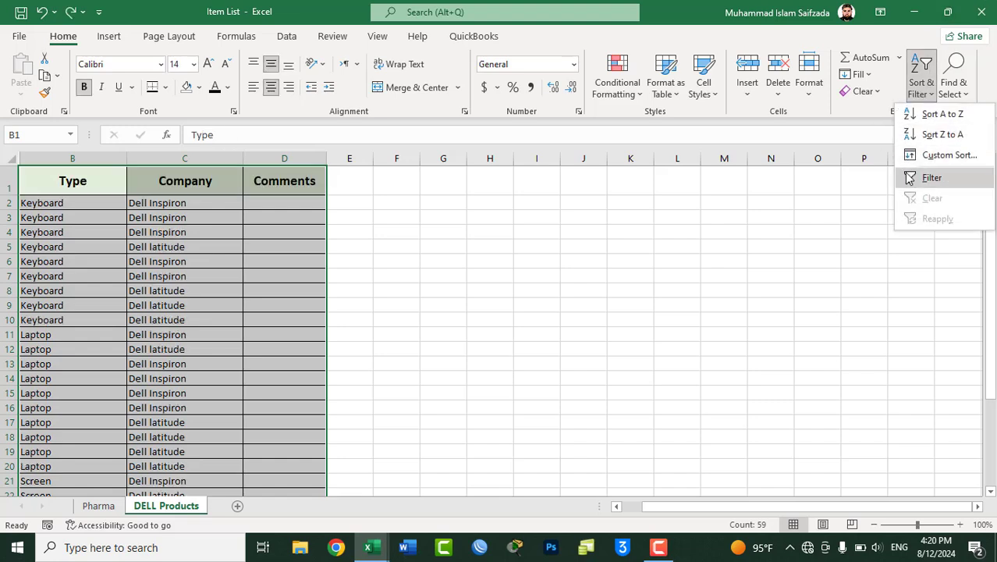
pyautogui.click(946, 155)
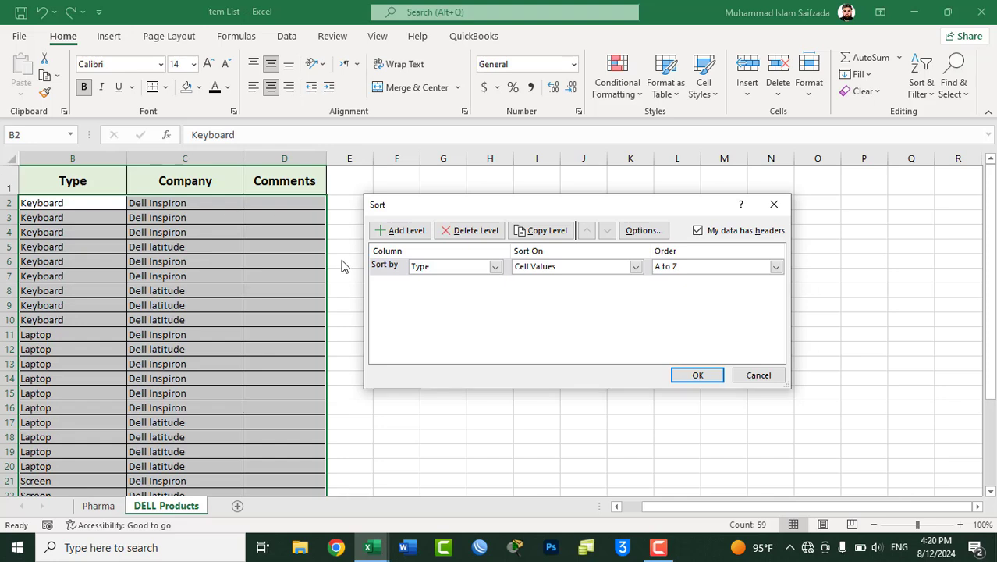
pyautogui.click(695, 376)
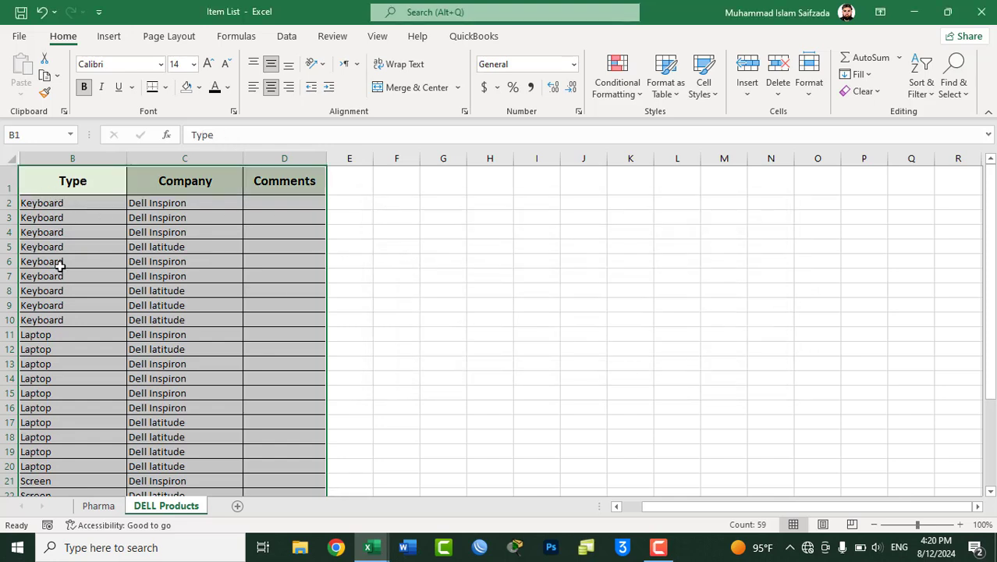
# Step: Sort the DELL Products list by Type in Z to A order
pyautogui.click(923, 78)
pyautogui.click(928, 155)
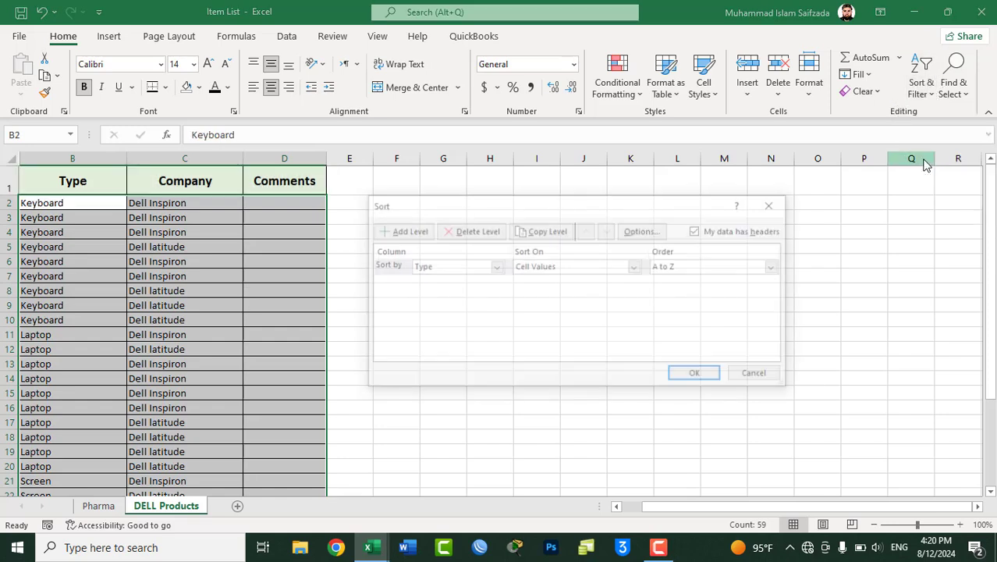
pyautogui.click(708, 270)
pyautogui.click(692, 290)
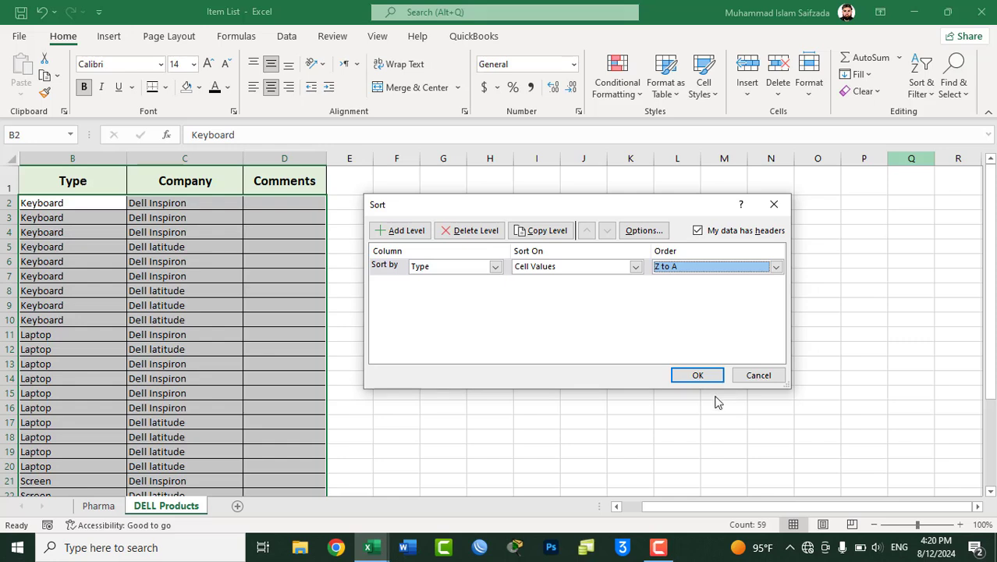
pyautogui.click(698, 376)
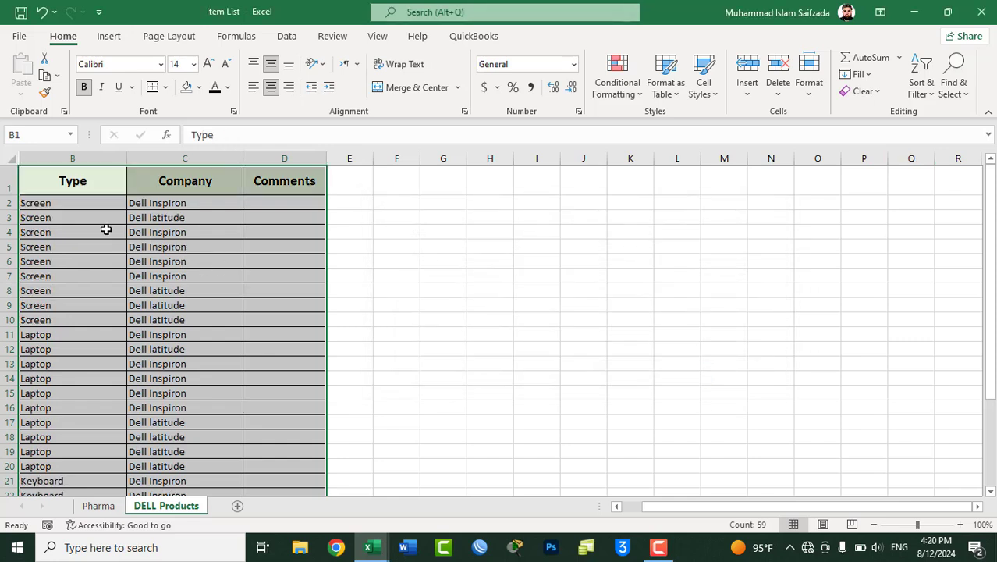
# Step: Sort by Type back to A to Z, putting Keyboard rows at the top
pyautogui.click(920, 82)
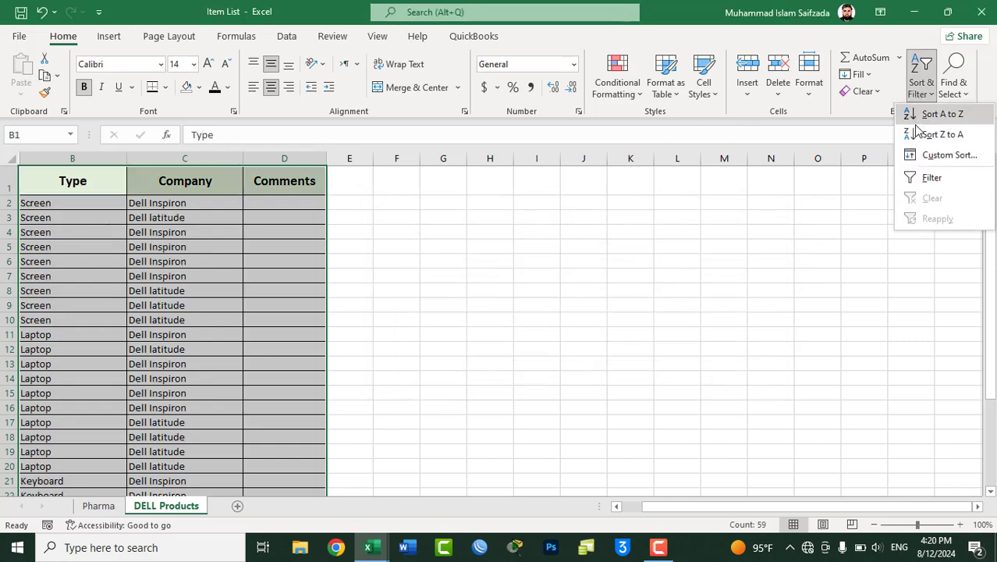
pyautogui.click(928, 156)
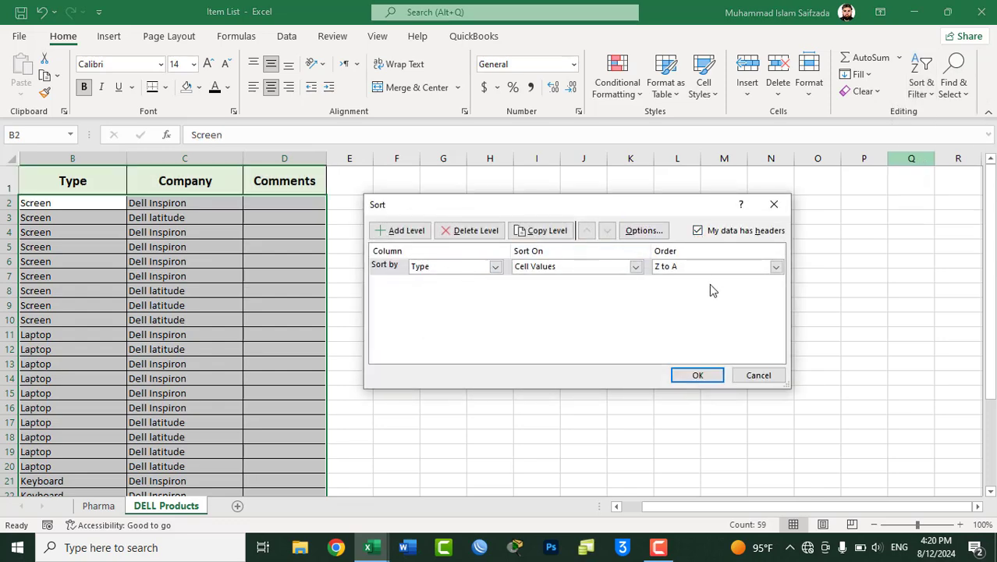
pyautogui.click(774, 266)
pyautogui.click(683, 281)
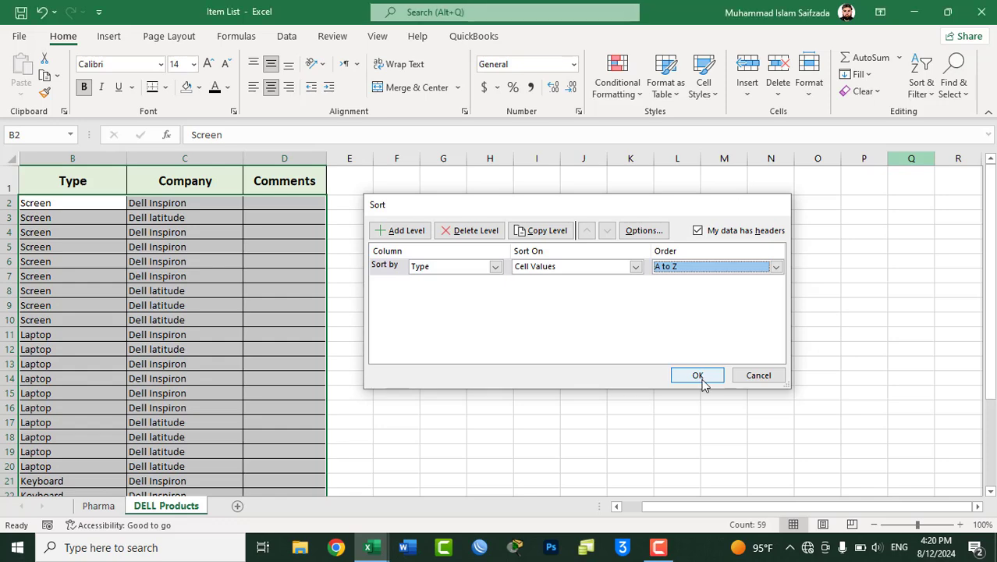
pyautogui.click(697, 375)
pyautogui.click(920, 78)
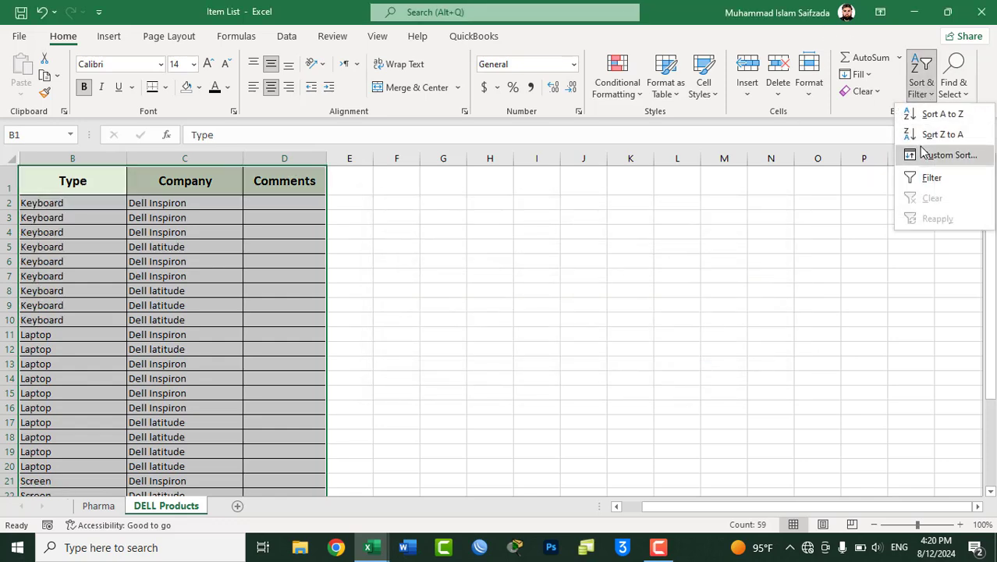
pyautogui.click(931, 155)
pyautogui.click(640, 230)
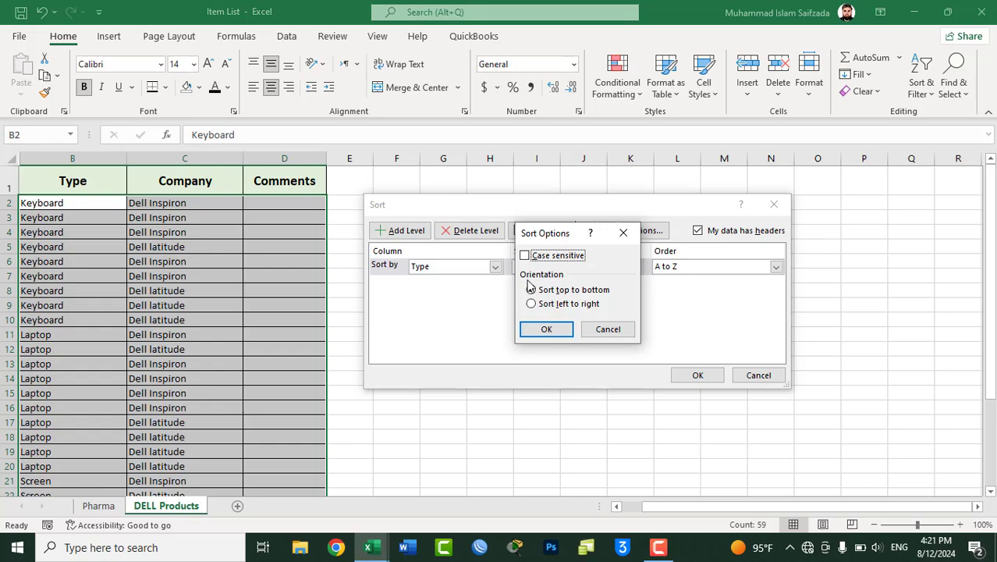
pyautogui.click(608, 328)
pyautogui.click(756, 374)
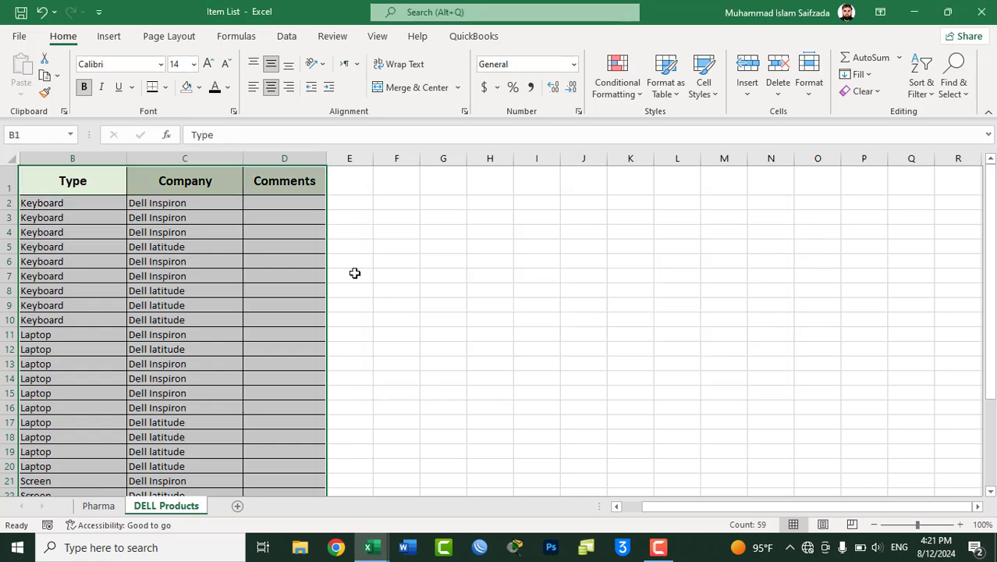
# Step: Change Keyboard to lowercase keyboard in cells B4 and B5
pyautogui.doubleClick(27, 232)
pyautogui.press('BackSpace')
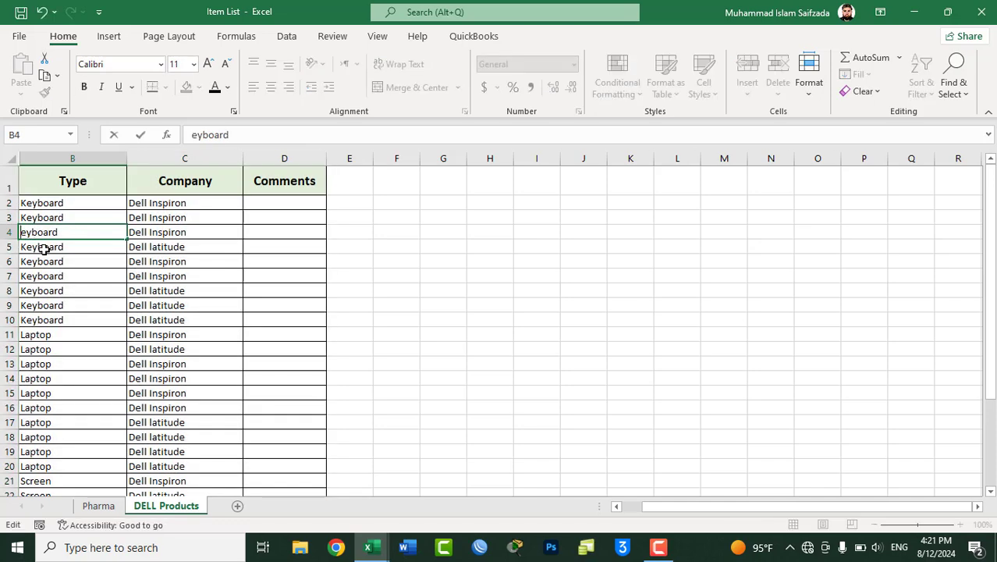
pyautogui.write('k')
pyautogui.press('Return')
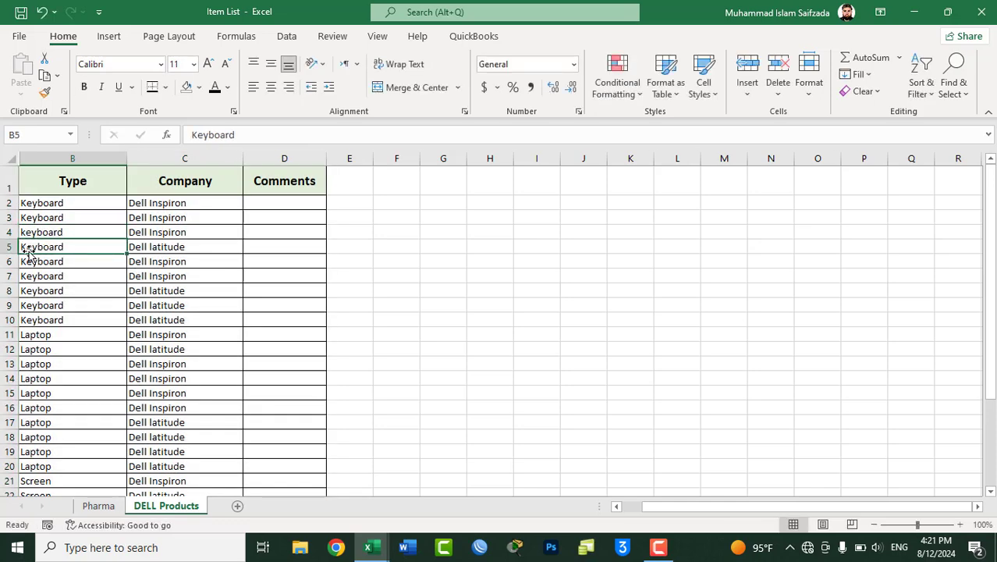
pyautogui.doubleClick(25, 246)
pyautogui.press('BackSpace')
pyautogui.write('k')
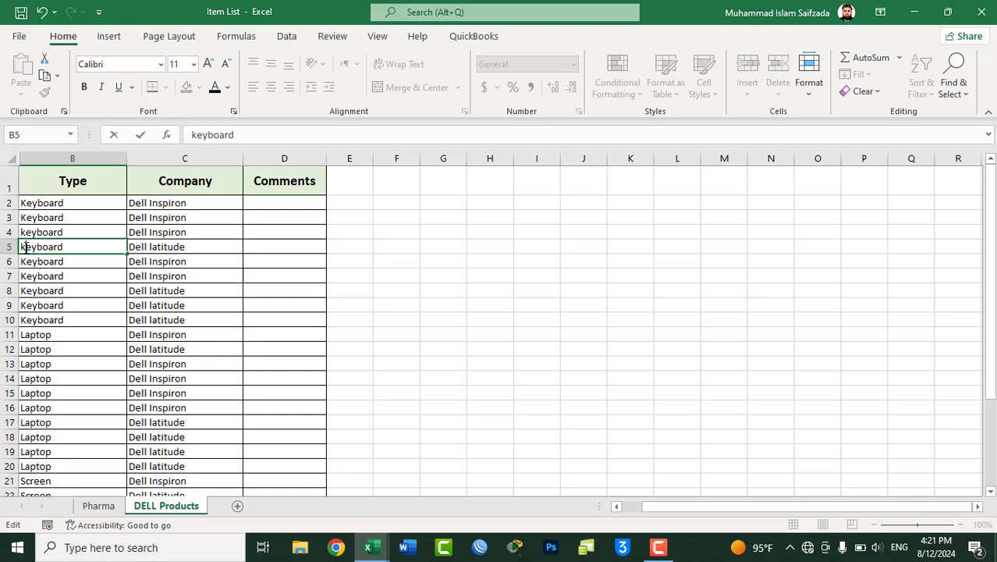
pyautogui.press('Return')
# Step: Change B6 to lowercase keyboard, then select the product list from the header down
pyautogui.hotkey('ctrl', 'Down')
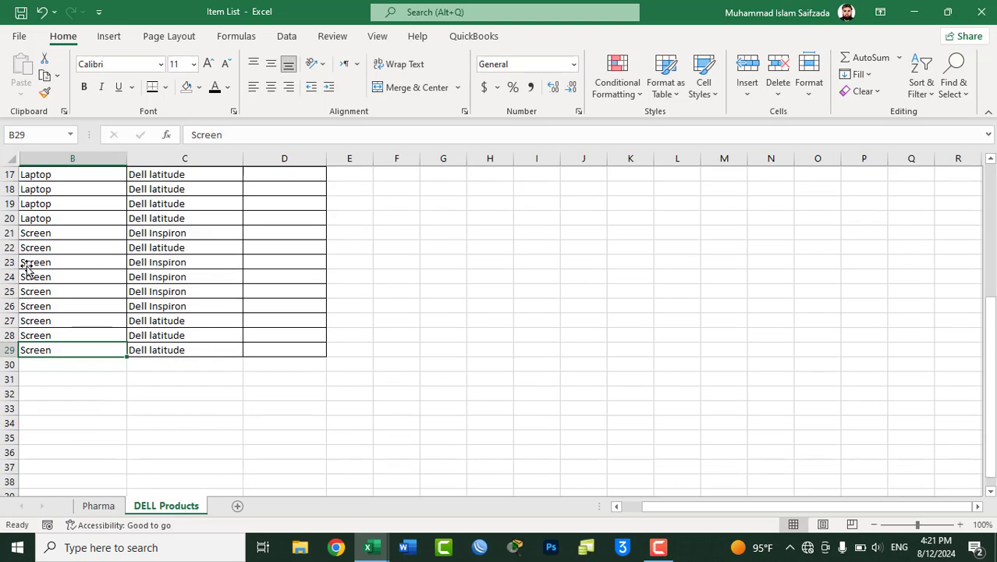
pyautogui.moveTo(990, 347); pyautogui.dragTo(991, 208)
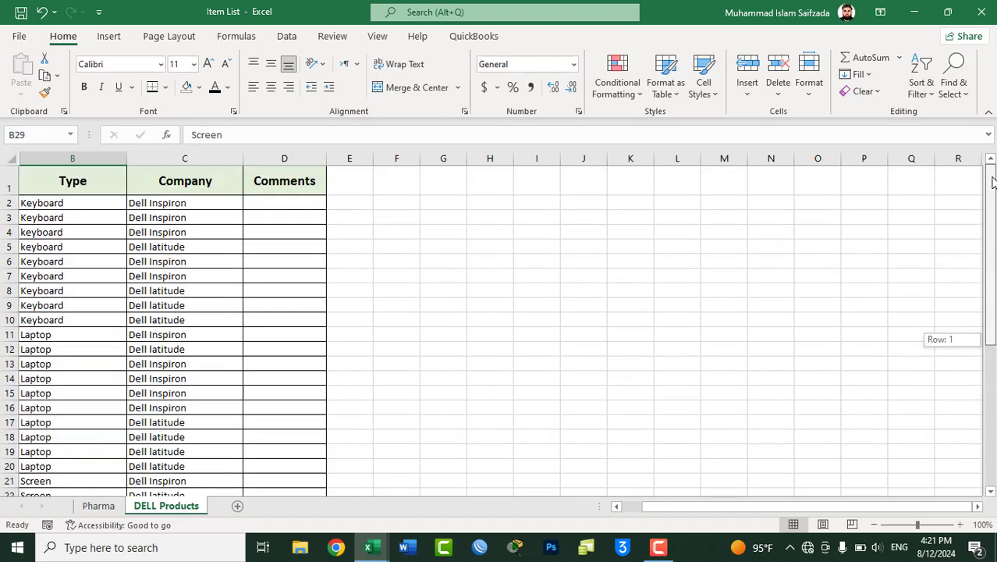
pyautogui.doubleClick(22, 260)
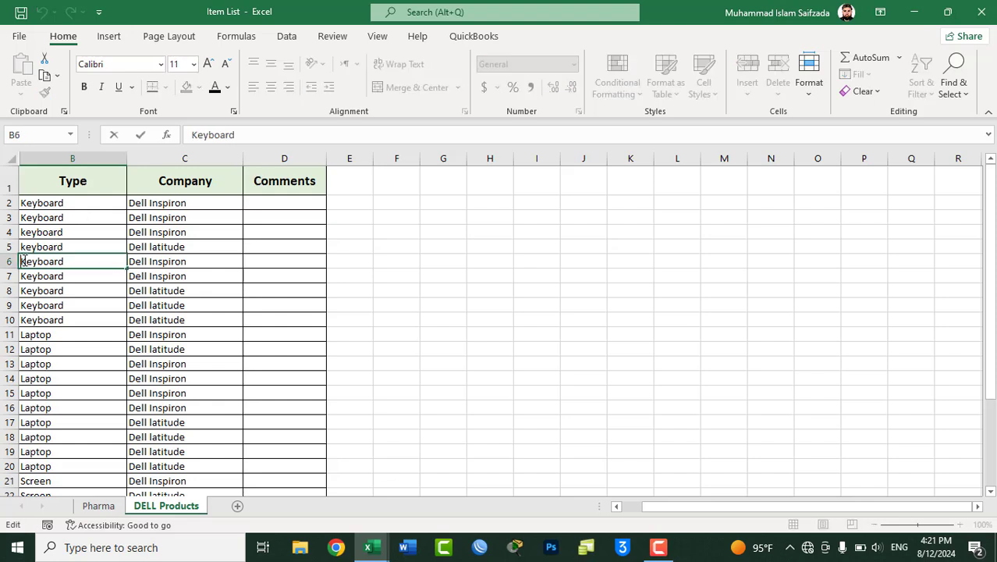
pyautogui.press('BackSpace')
pyautogui.write('k')
pyautogui.press('Return')
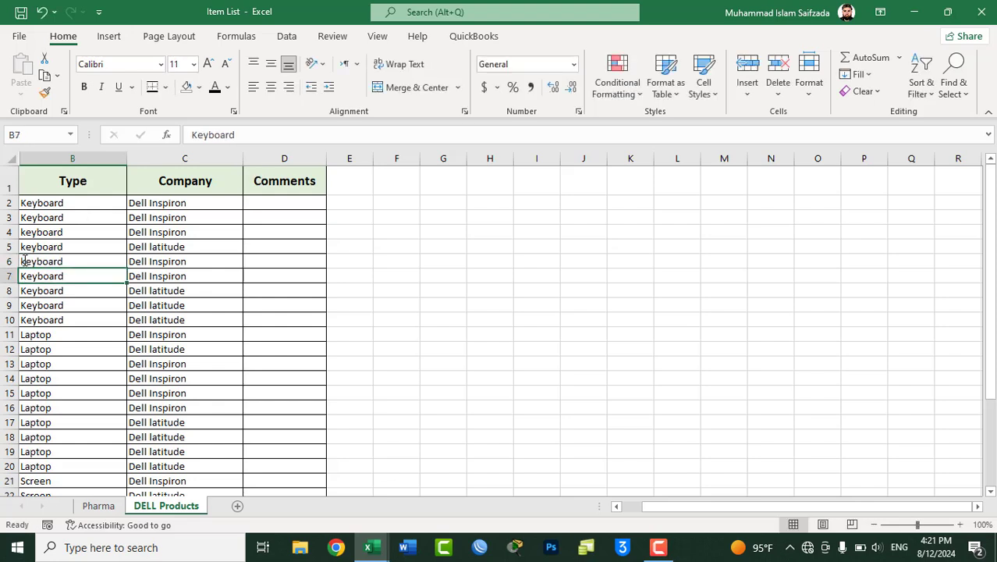
pyautogui.moveTo(49, 178)
pyautogui.mouseDown()
pyautogui.moveTo(255, 445)
pyautogui.moveTo(258, 465)
pyautogui.mouseUp()
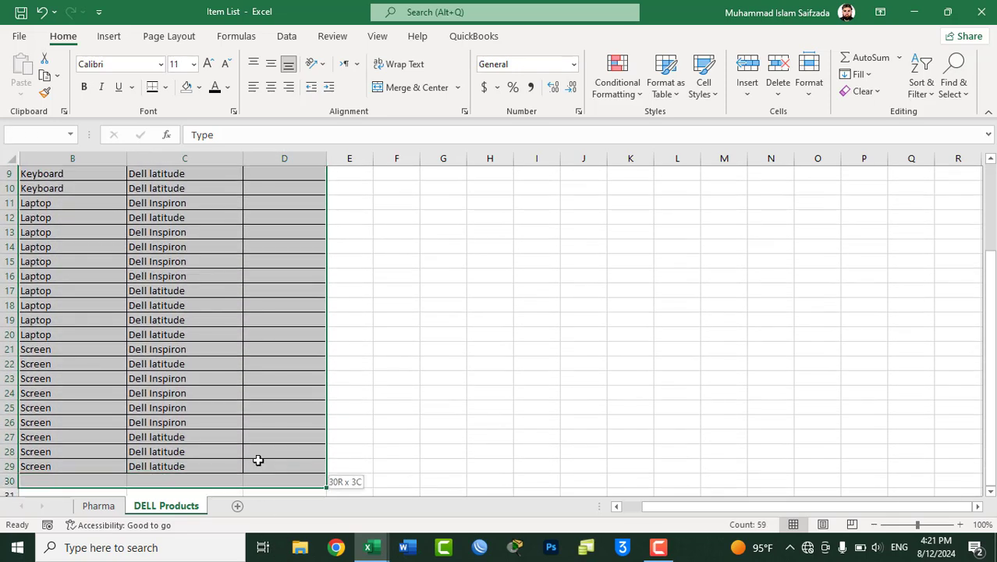
# Step: Sort by Type A to Z with the Case sensitive option ticked
pyautogui.click(919, 86)
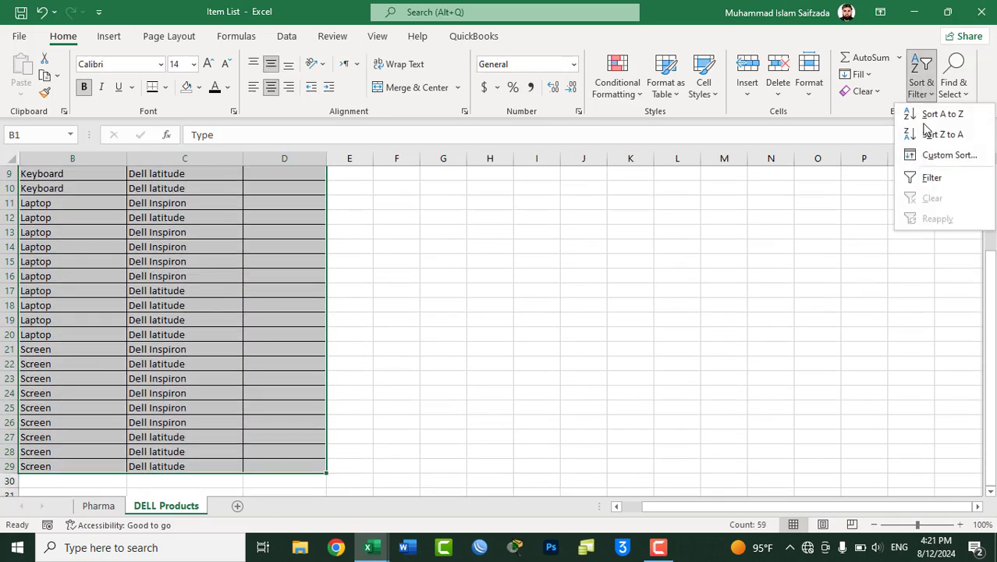
pyautogui.click(926, 164)
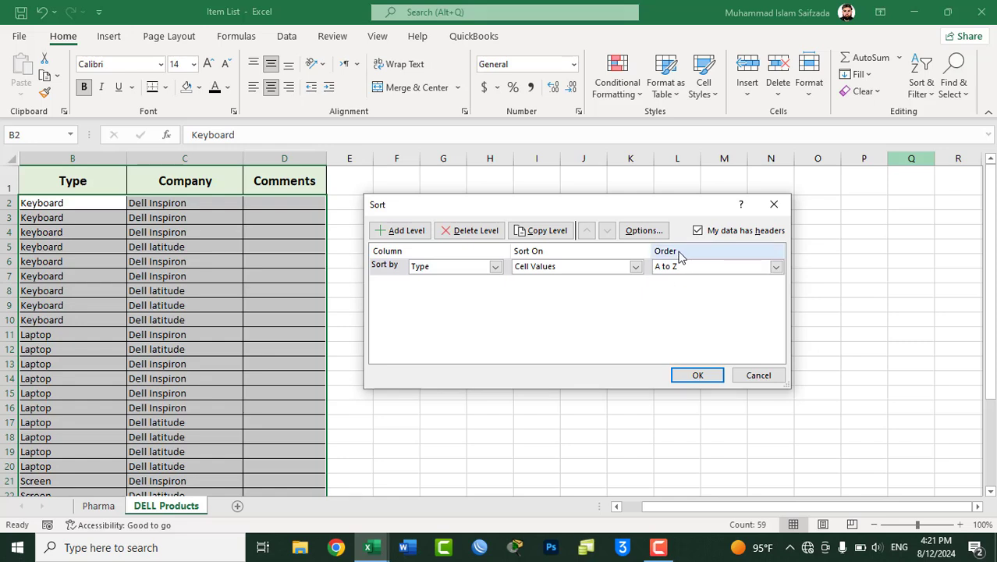
pyautogui.click(647, 232)
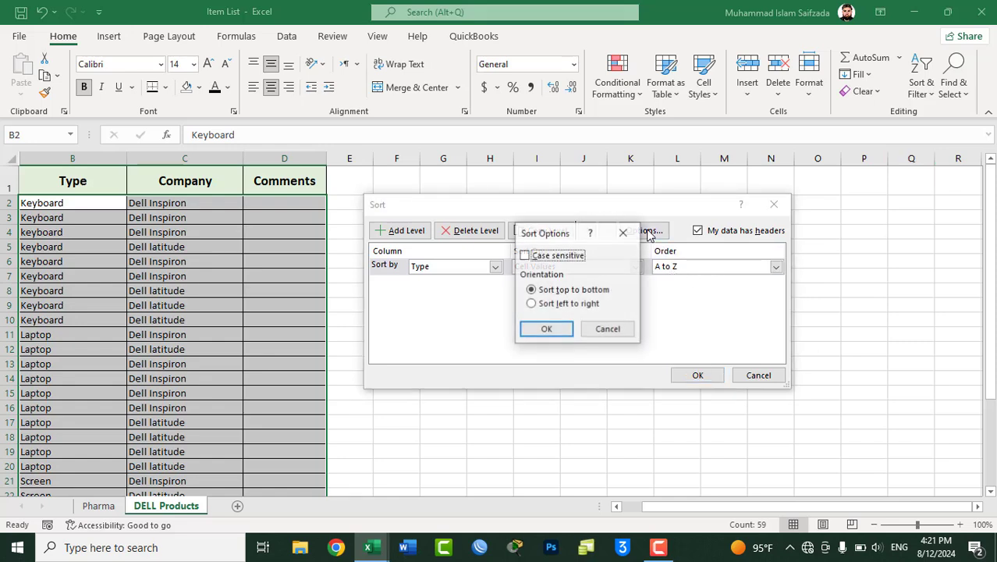
pyautogui.click(551, 257)
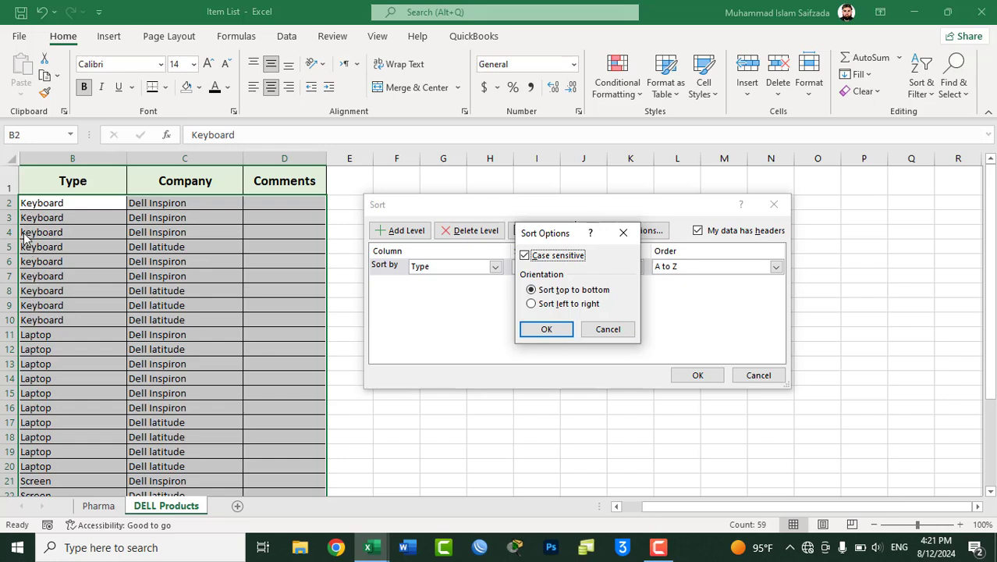
pyautogui.click(542, 331)
pyautogui.click(700, 374)
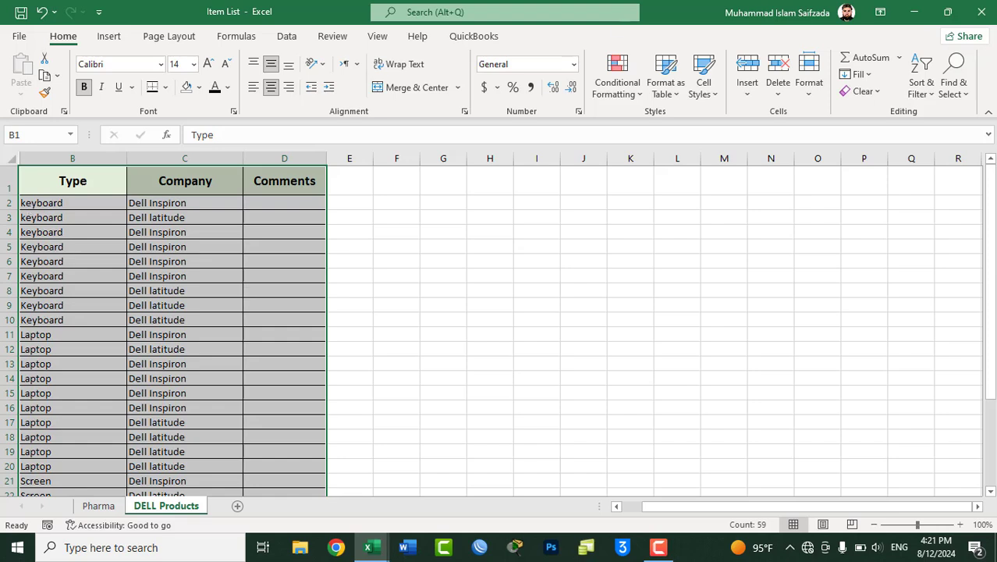
# Step: Review the sort options and reapply the case-sensitive A to Z sort by Type
pyautogui.click(920, 87)
pyautogui.click(928, 154)
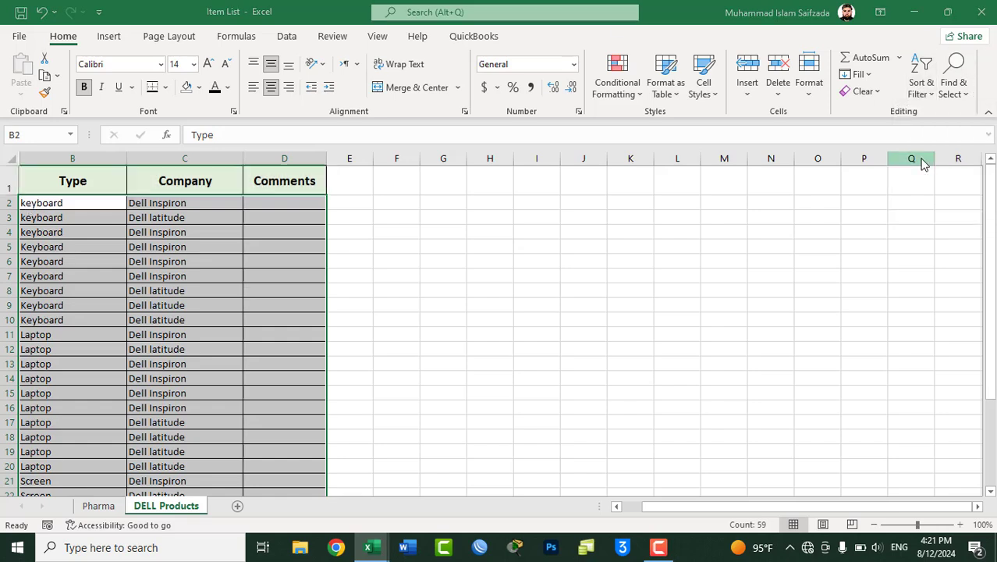
pyautogui.click(641, 234)
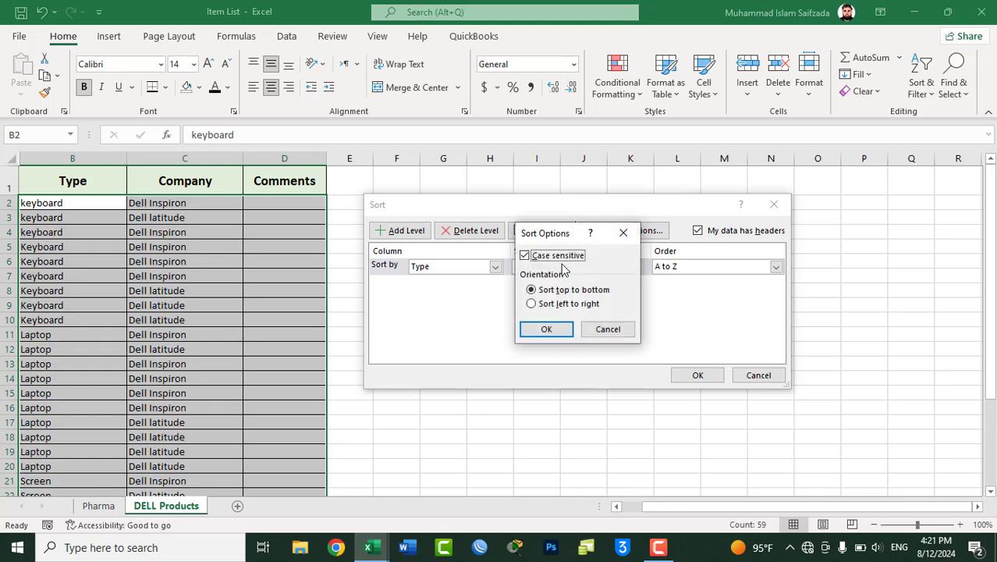
pyautogui.click(559, 330)
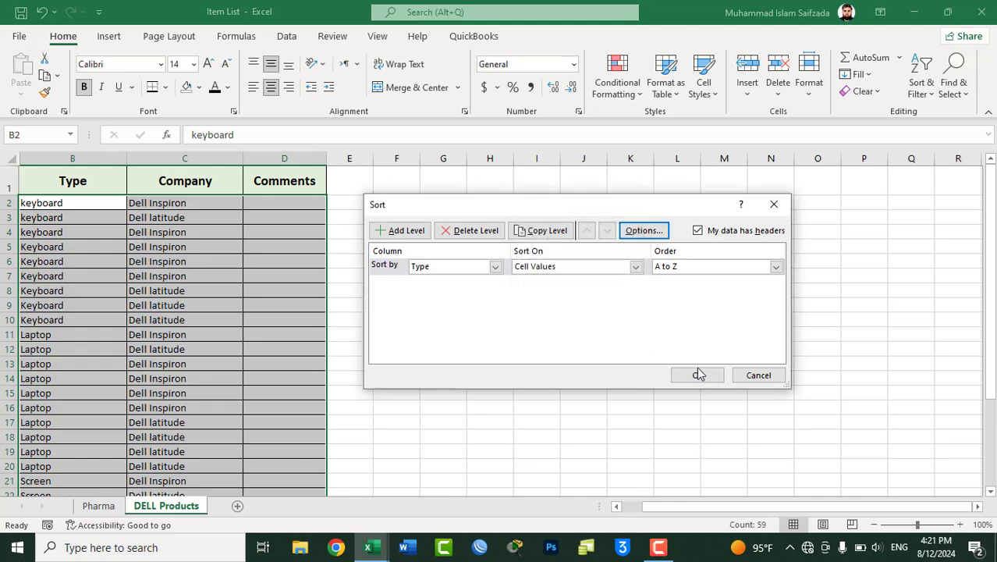
pyautogui.click(697, 374)
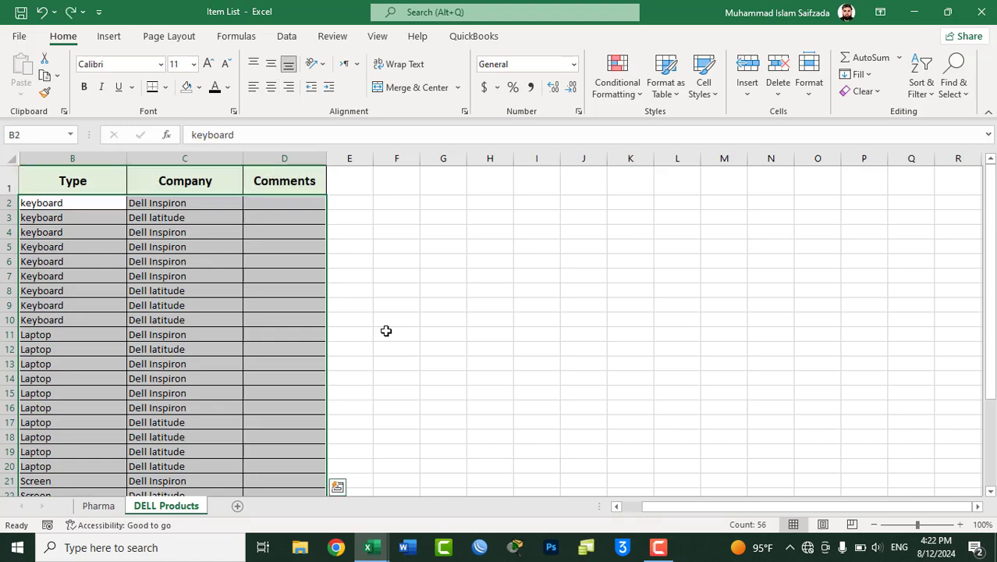
# Step: Undo the case-sensitive sort and re-sort by Type A to Z with case sensitivity off
pyautogui.hotkey('ctrl', 'z')
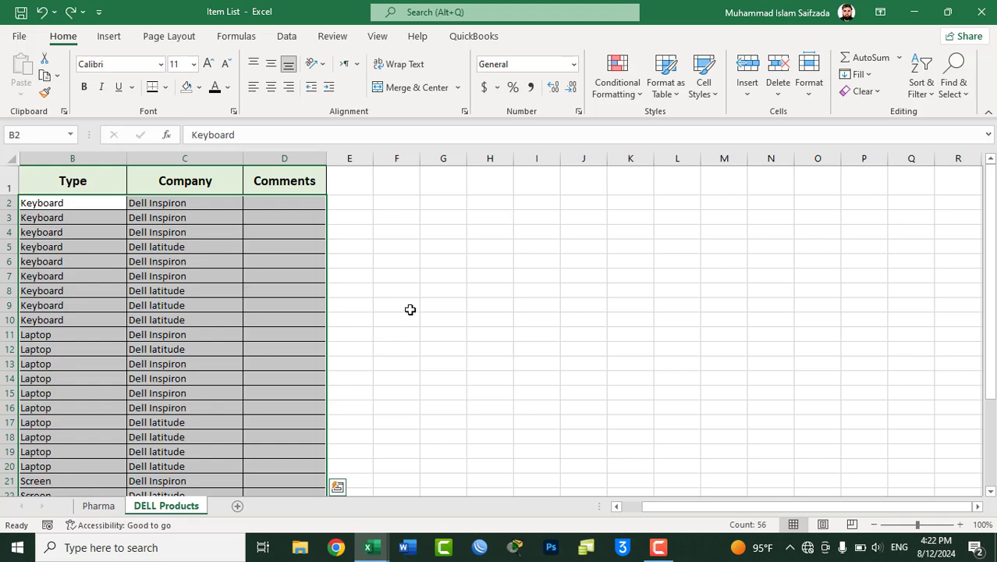
pyautogui.click(920, 99)
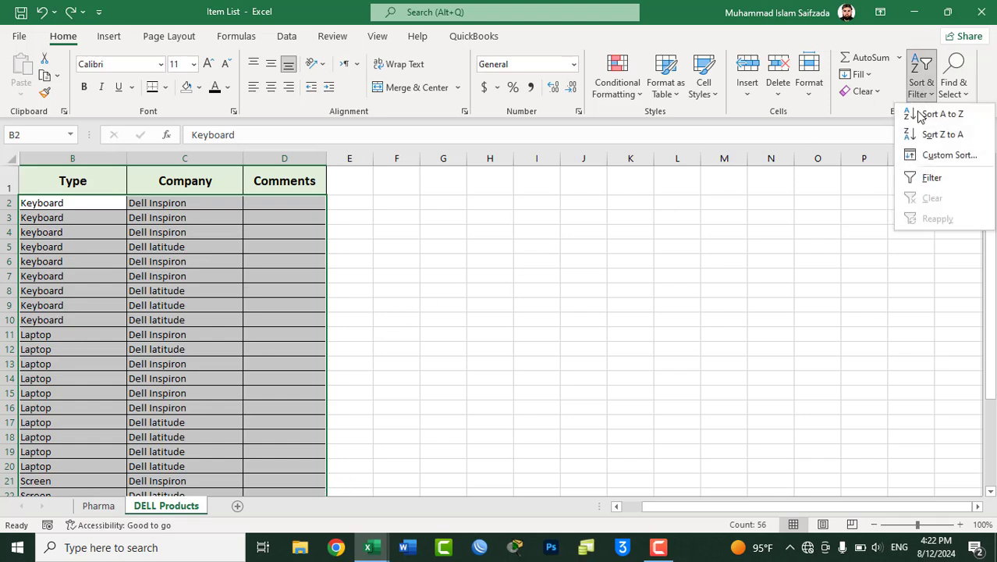
pyautogui.click(928, 156)
pyautogui.click(655, 229)
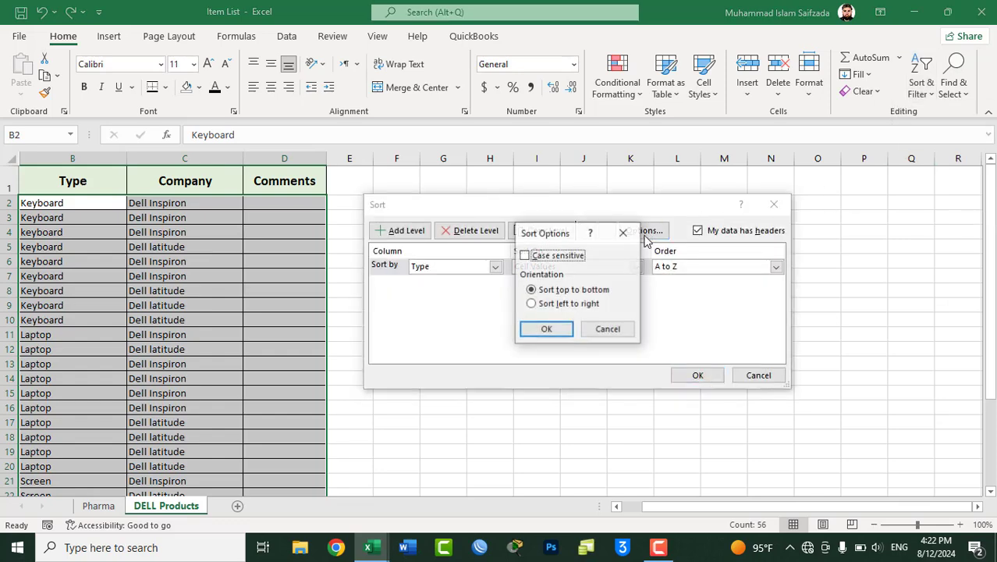
pyautogui.click(546, 328)
pyautogui.click(691, 382)
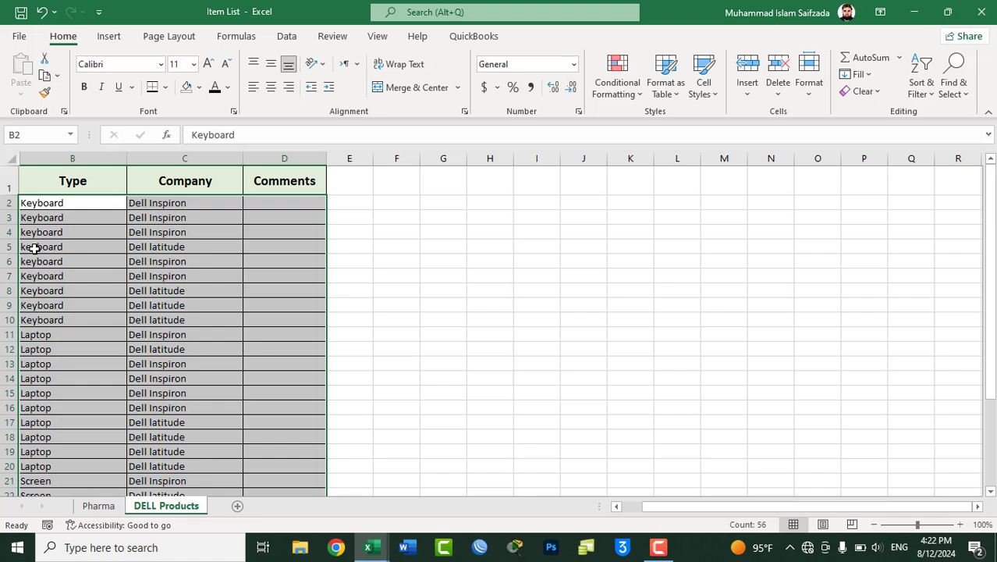
# Step: Close the Sort Options and Sort dialogs without sorting, then select cells E3:P3
pyautogui.click(918, 86)
pyautogui.click(928, 154)
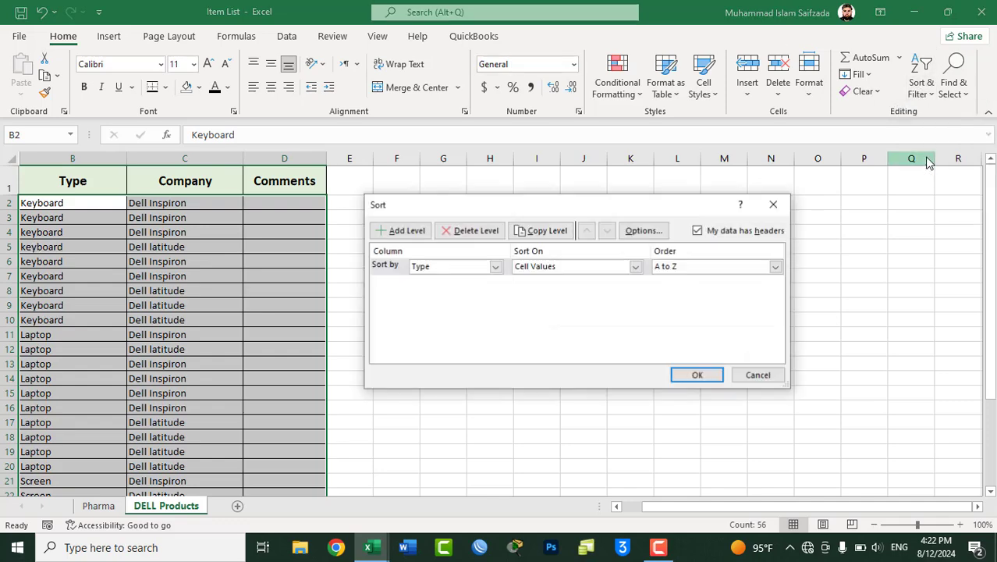
pyautogui.click(650, 234)
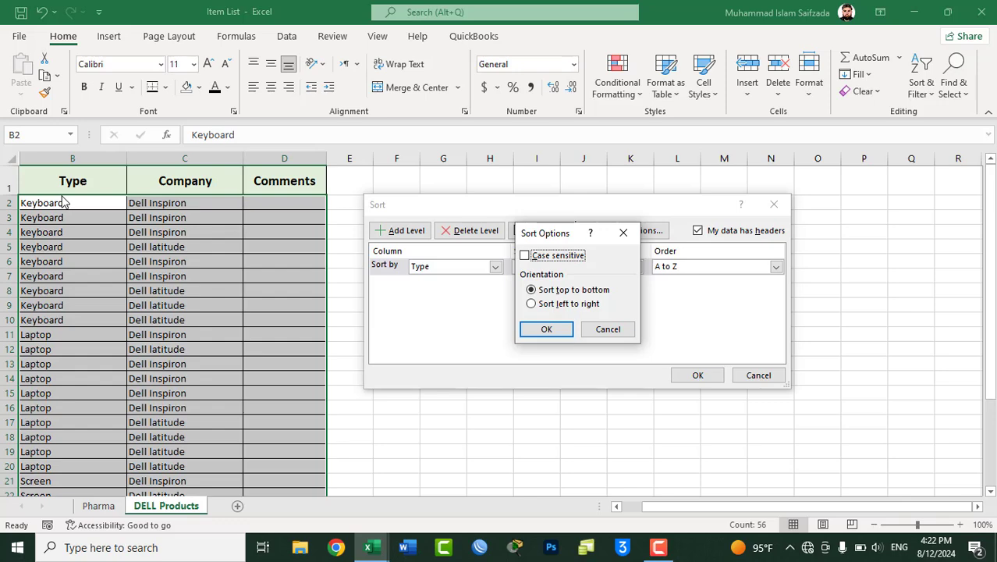
pyautogui.click(609, 331)
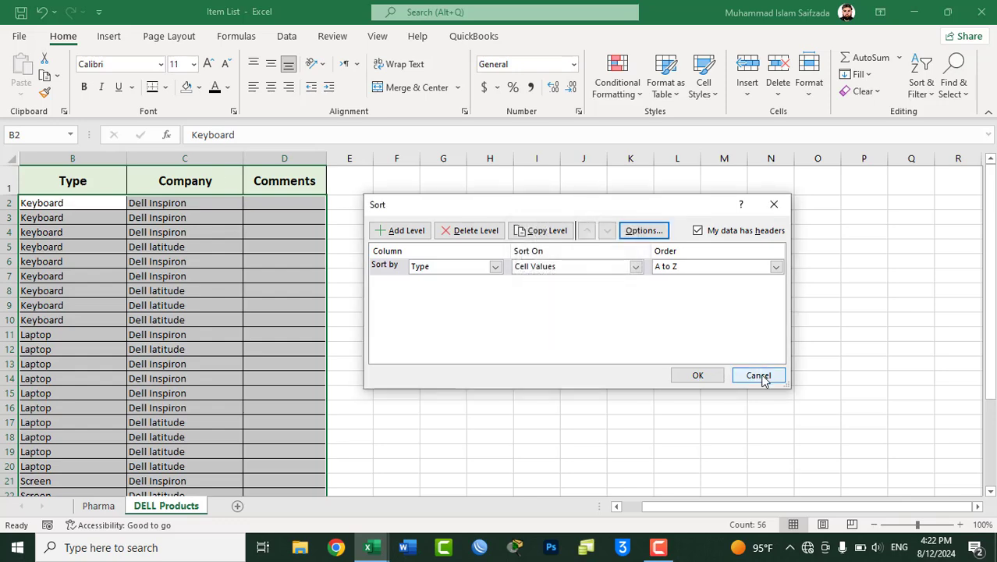
pyautogui.click(760, 376)
pyautogui.moveTo(363, 216); pyautogui.dragTo(903, 219)
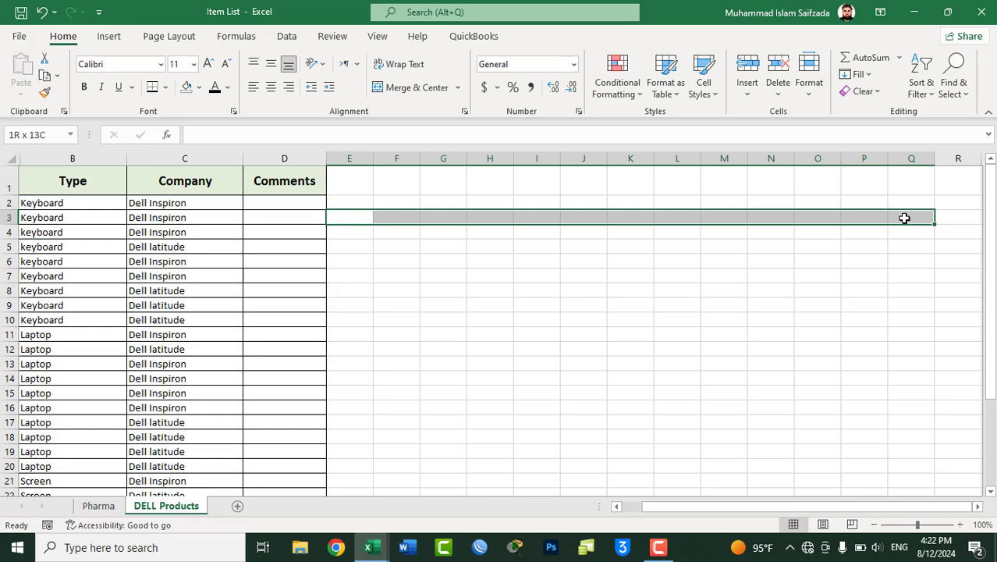
# Step: Insert a new worksheet, enter six sample first names across A1:F1, and select them
pyautogui.hotkey('shift', 'F11')
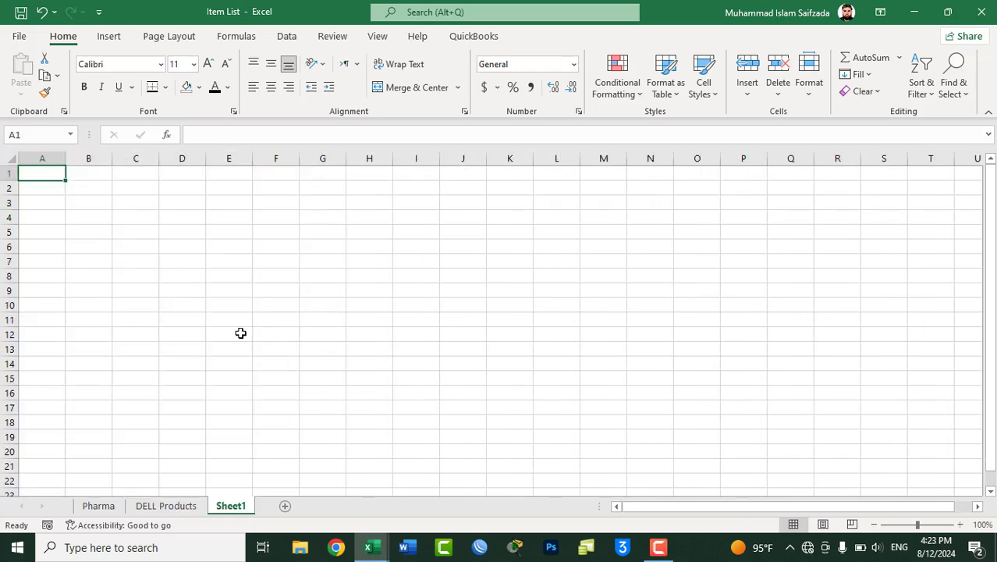
pyautogui.write('Bila')
pyautogui.press('Tab')
pyautogui.write('A')
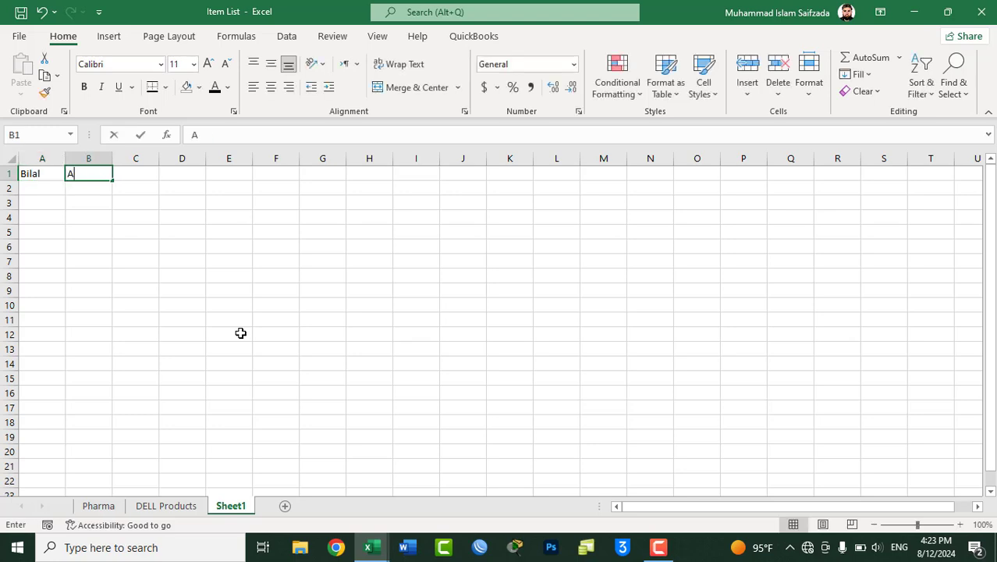
pyautogui.write('jmal')
pyautogui.press('Tab')
pyautogui.write('W')
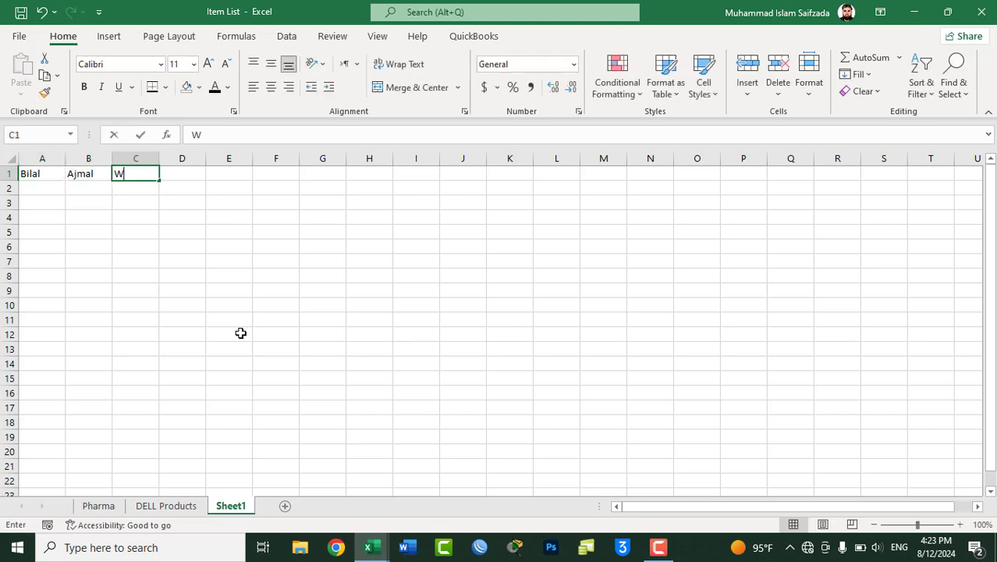
pyautogui.write('ahid')
pyautogui.press('Tab')
pyautogui.write('Sal')
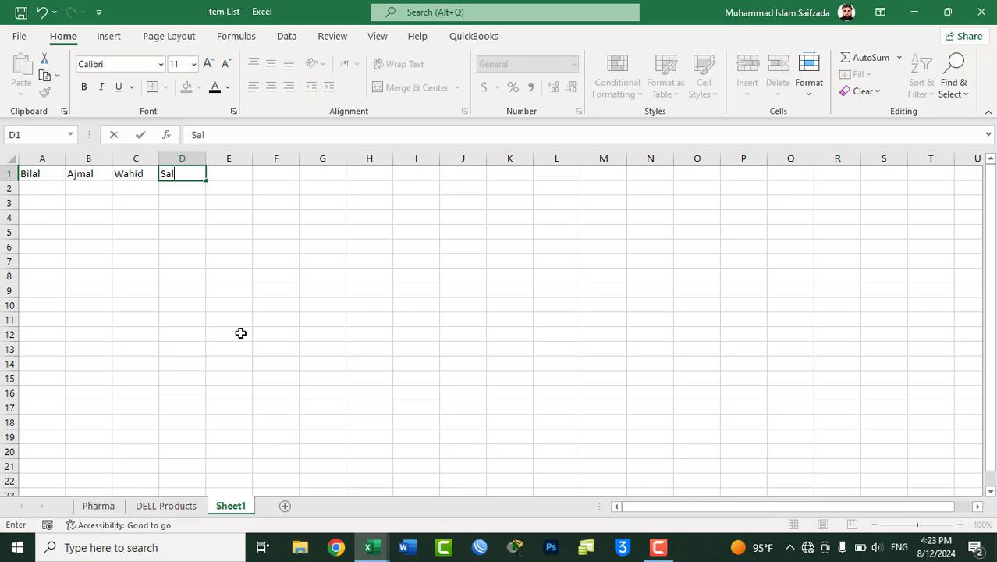
pyautogui.write('am')
pyautogui.press('Tab')
pyautogui.write('Is')
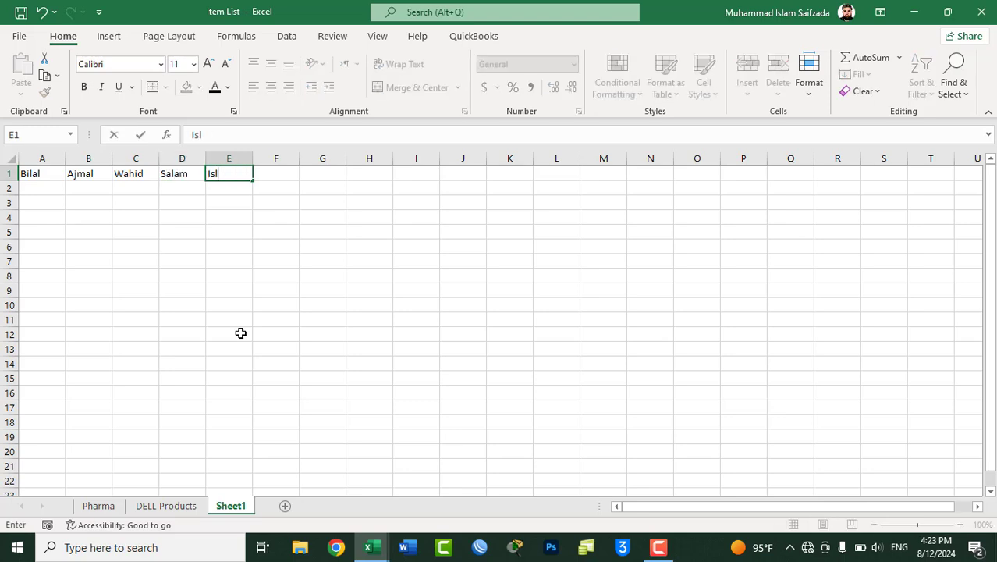
pyautogui.write('lam')
pyautogui.press('Tab')
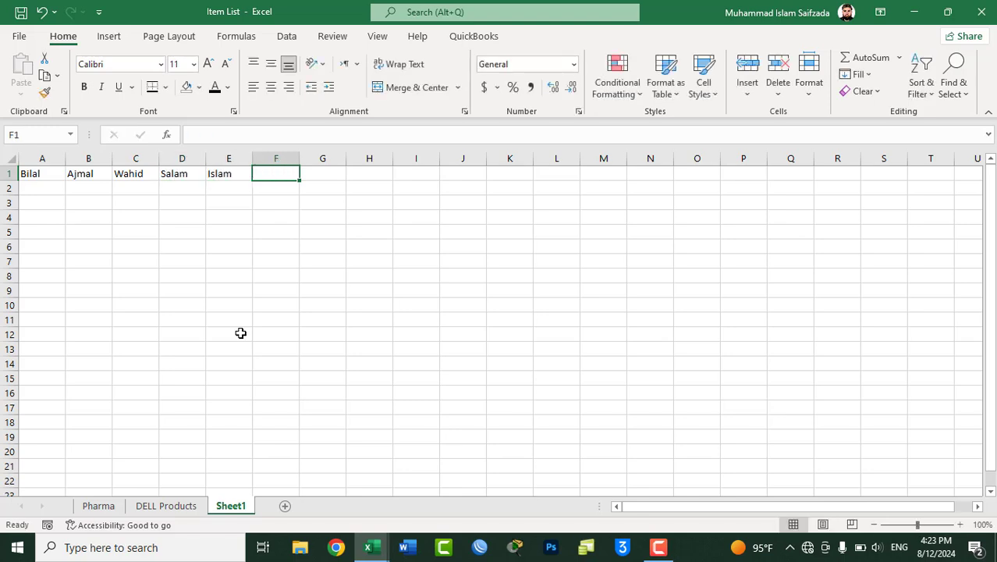
pyautogui.write('Ali')
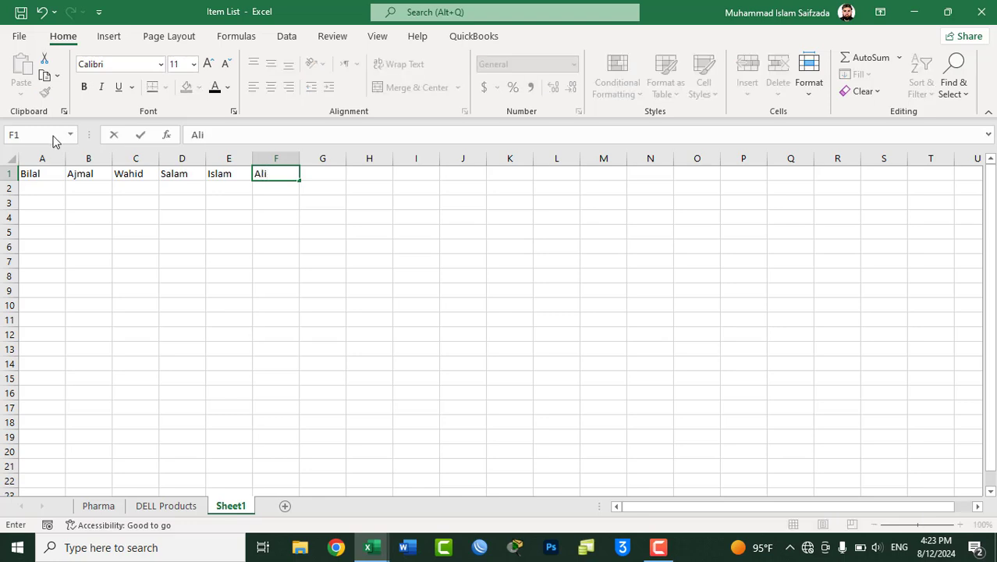
pyautogui.moveTo(31, 171); pyautogui.dragTo(265, 168)
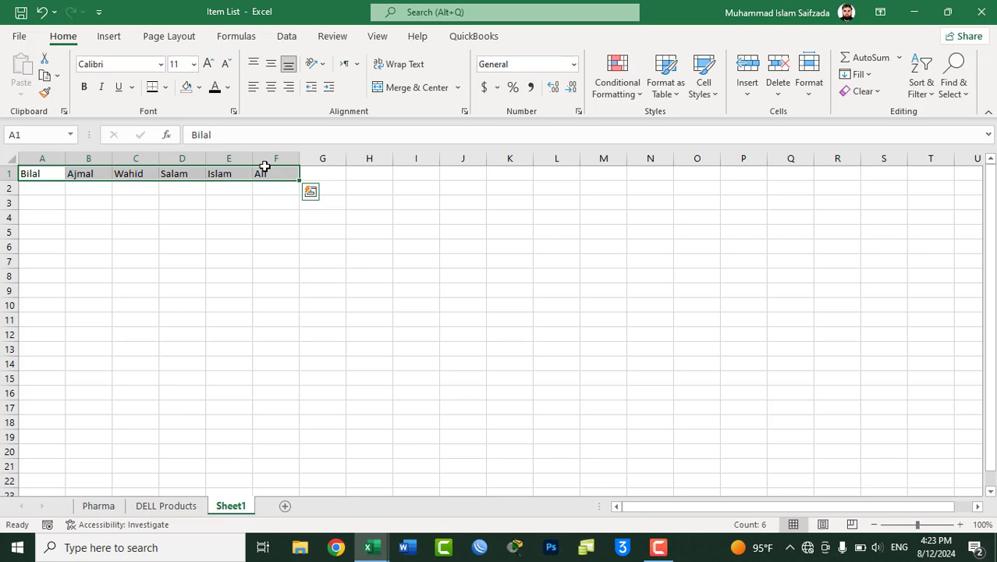
# Step: Open Custom Sort for the names and browse the sort-by column list
pyautogui.click(920, 84)
pyautogui.click(928, 156)
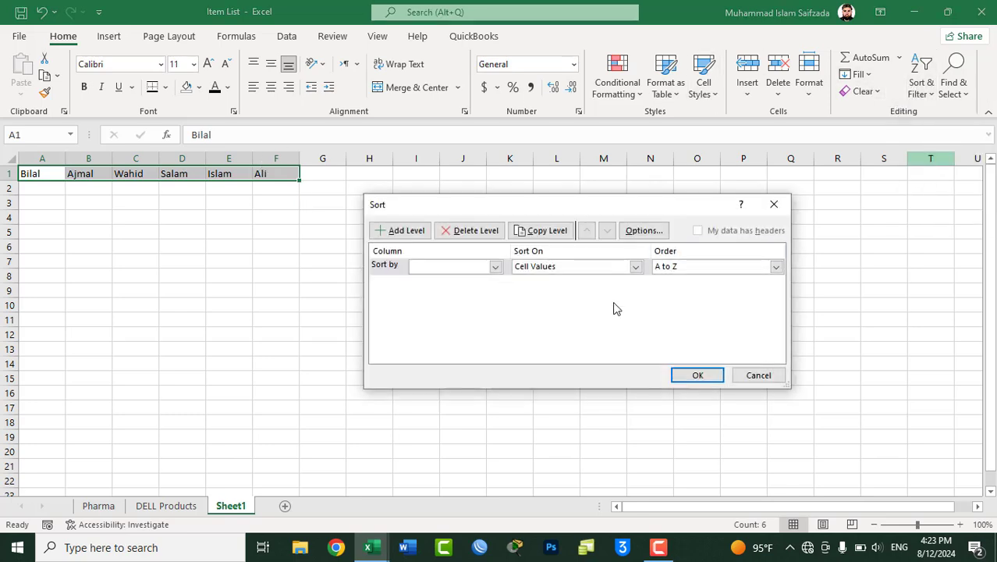
pyautogui.moveTo(448, 205); pyautogui.dragTo(435, 206)
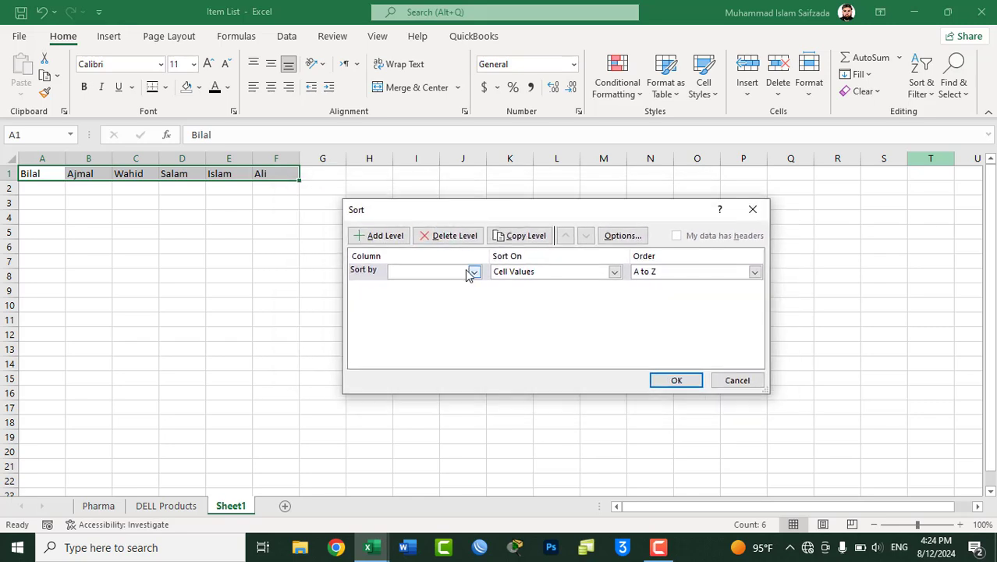
pyautogui.click(472, 272)
pyautogui.click(472, 271)
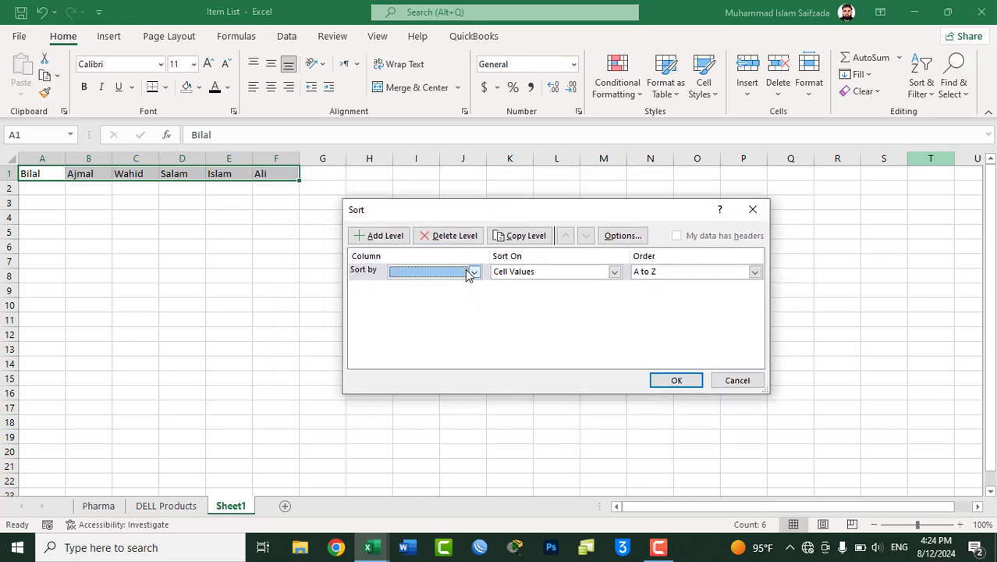
pyautogui.click(392, 271)
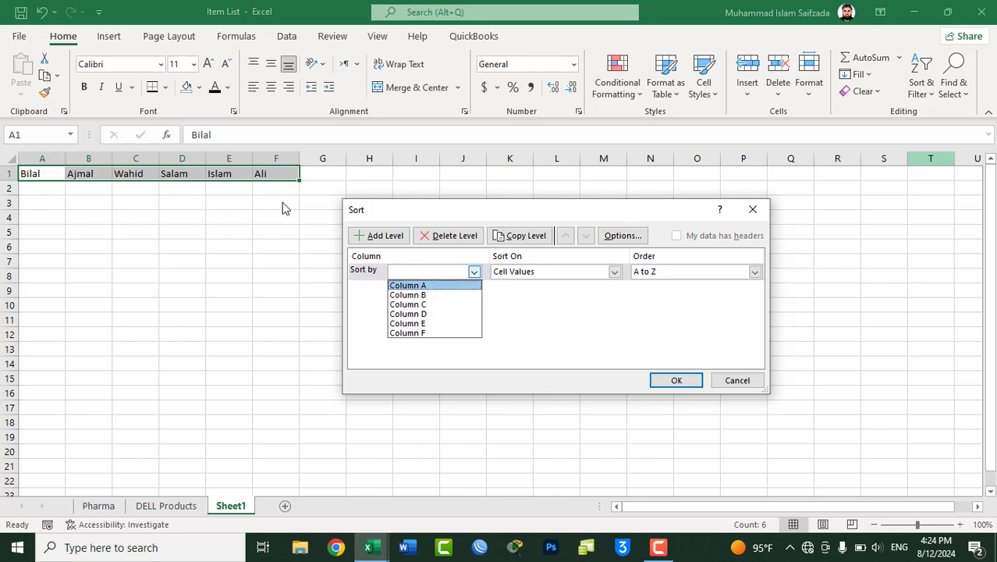
pyautogui.click(442, 212)
pyautogui.moveTo(466, 215)
pyautogui.mouseDown()
pyautogui.moveTo(515, 225)
pyautogui.moveTo(507, 205)
pyautogui.mouseUp()
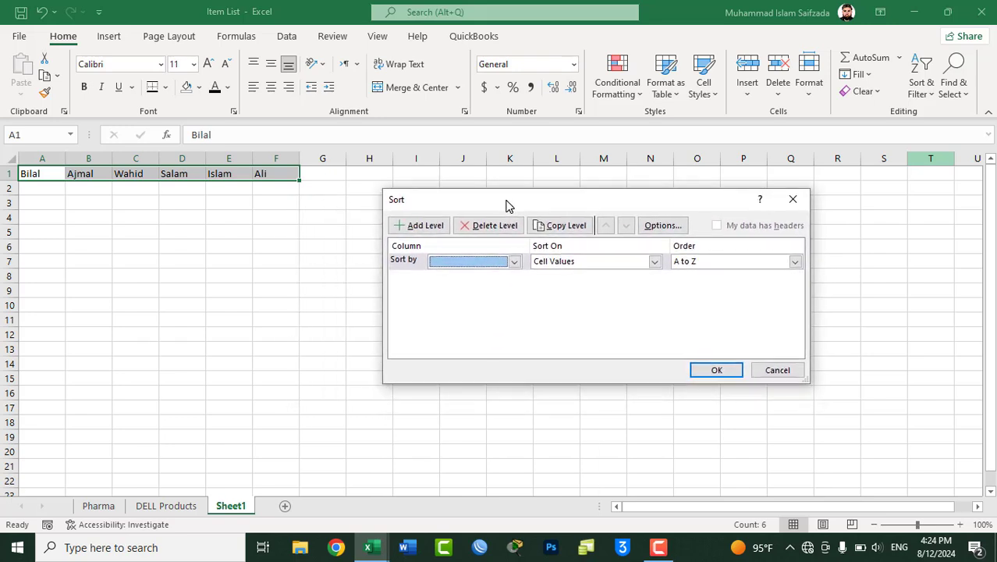
pyautogui.click(483, 264)
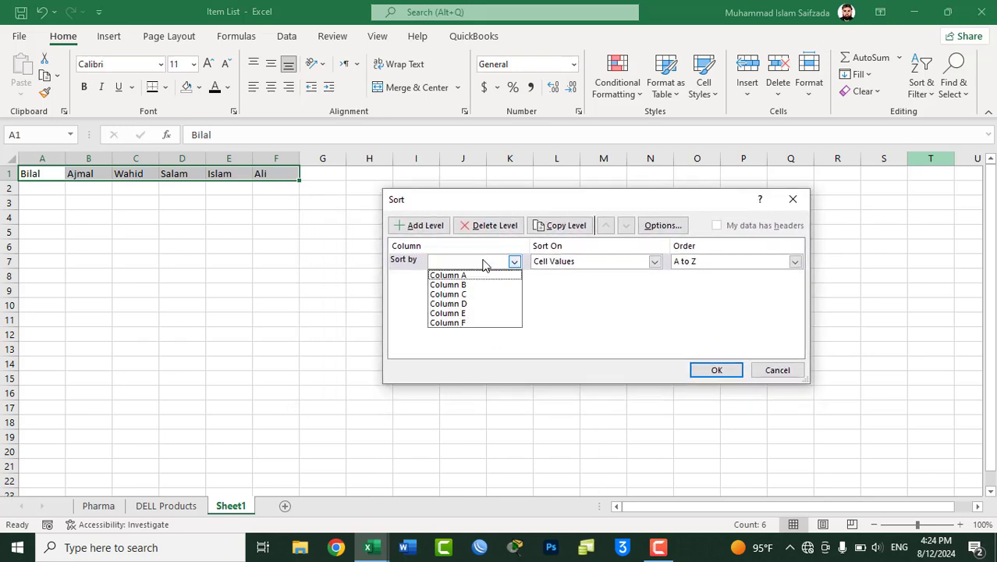
# Step: Switch the orientation to Sort left to right and sort Row 1 A to Z
pyautogui.click(664, 225)
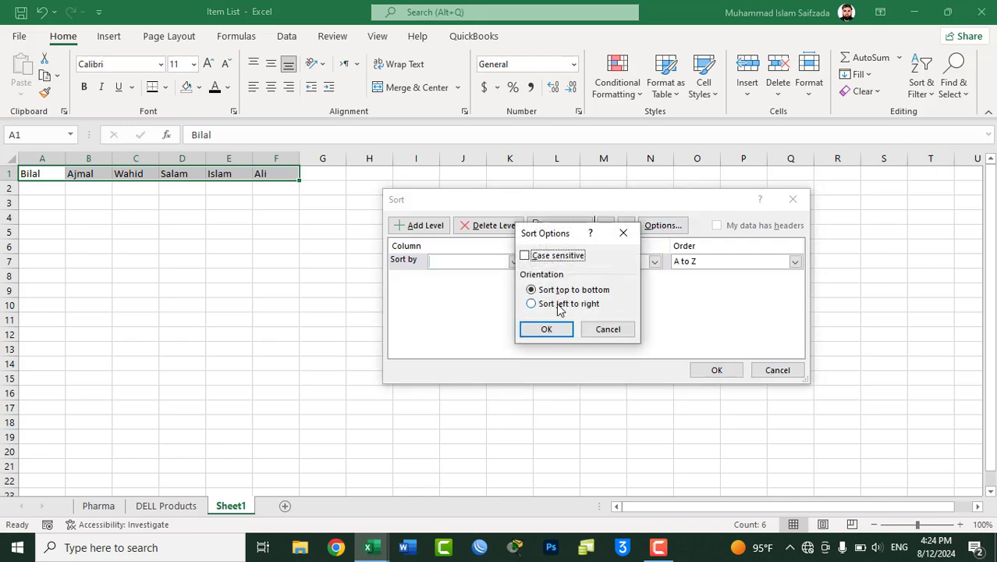
pyautogui.click(558, 304)
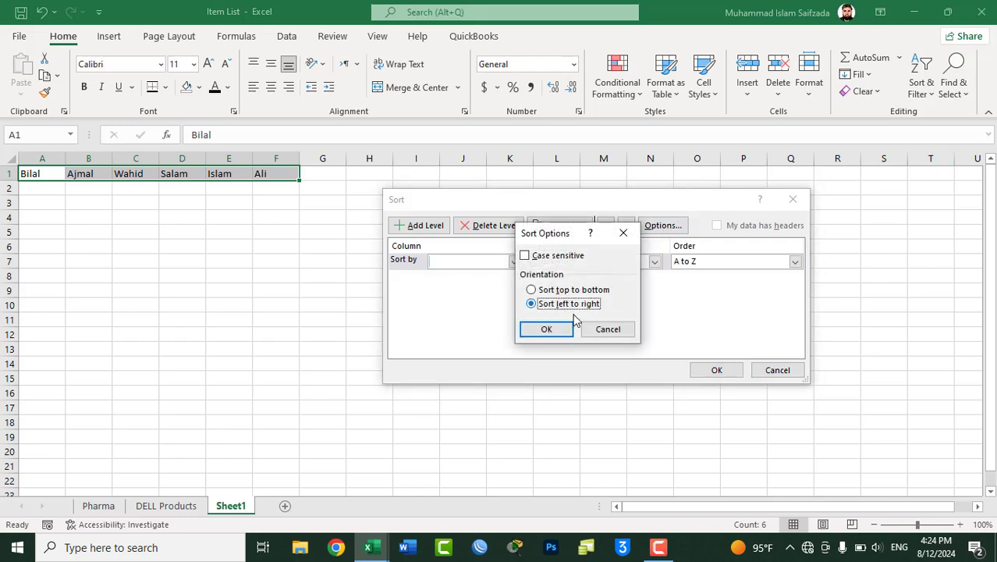
pyautogui.click(555, 332)
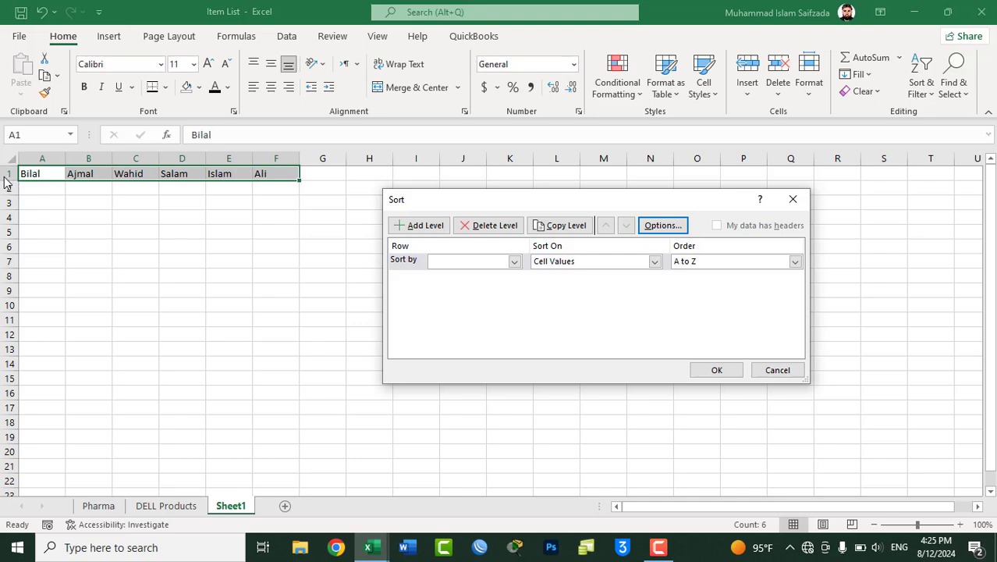
pyautogui.click(514, 261)
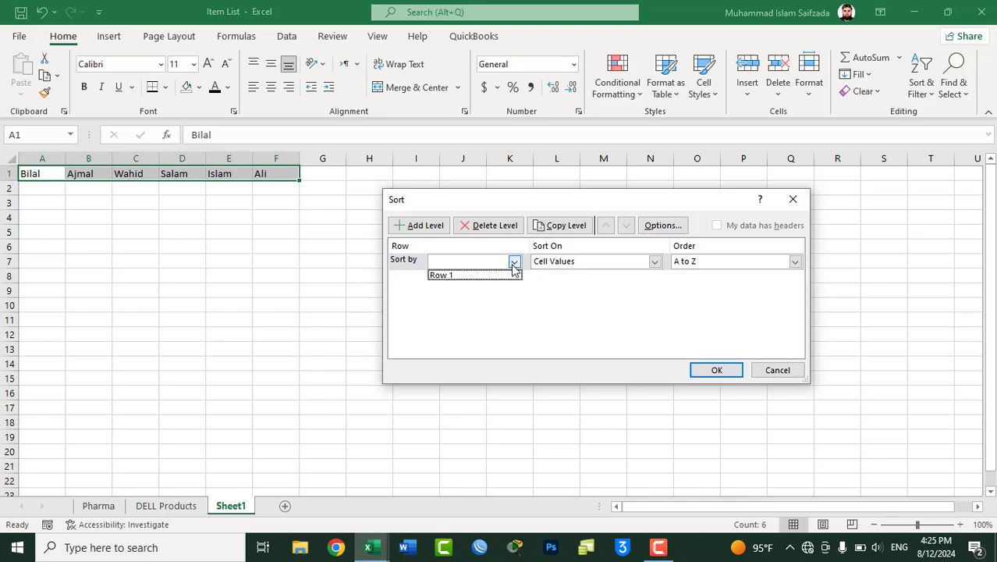
pyautogui.click(489, 276)
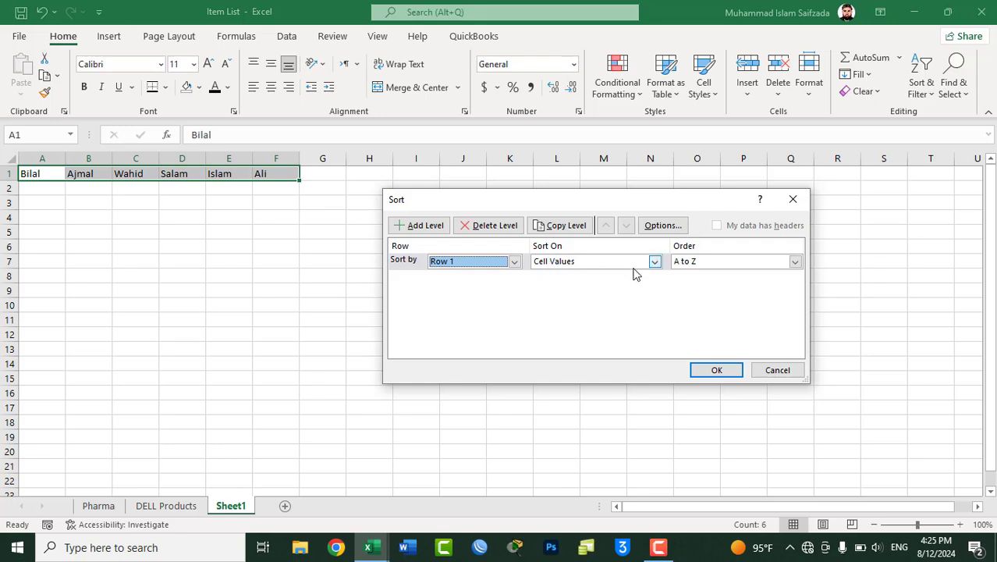
pyautogui.click(719, 370)
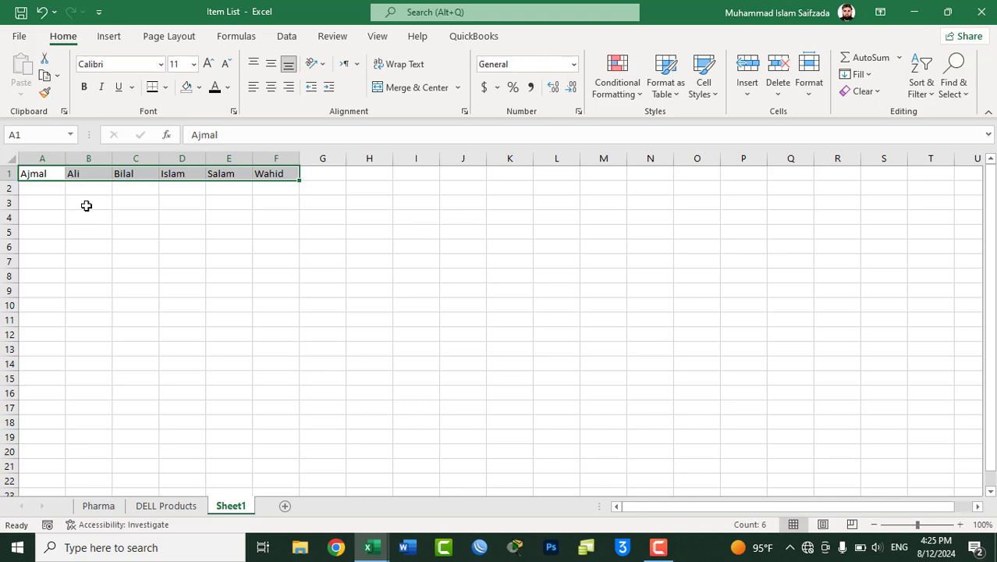
# Step: Deselect the names, return to the DELL Products sheet, and open the File start page
pyautogui.click(644, 231)
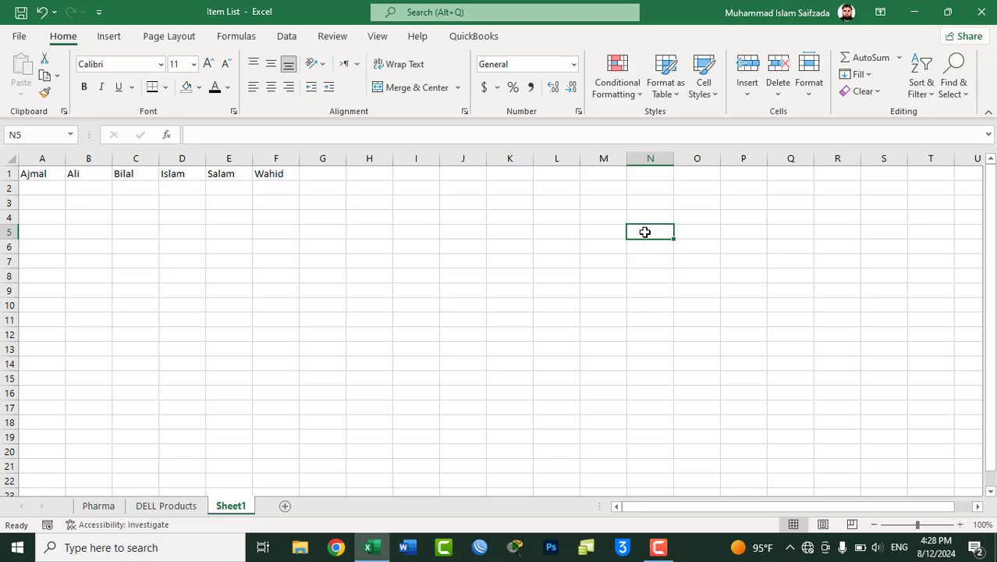
pyautogui.click(922, 92)
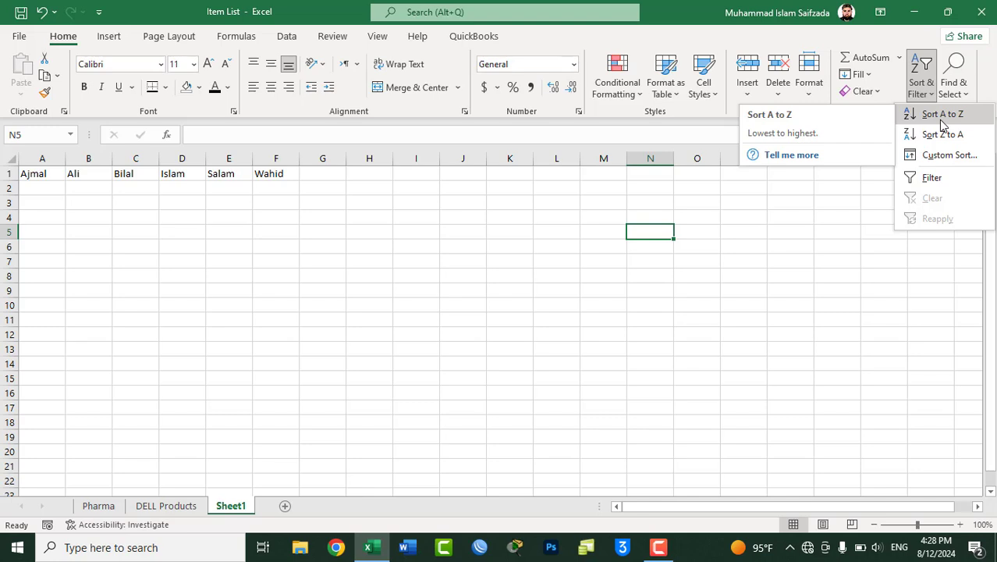
pyautogui.click(269, 359)
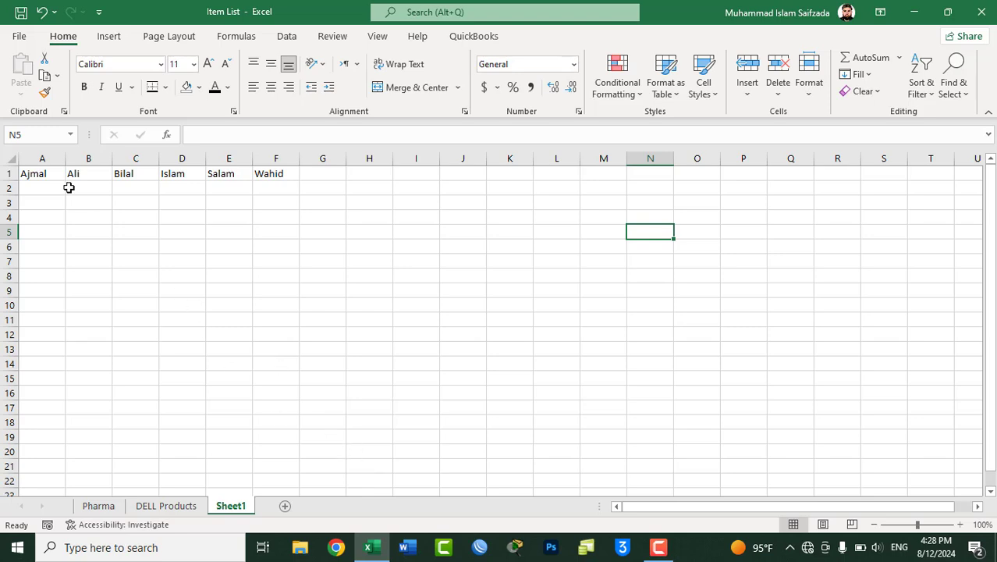
pyautogui.click(100, 507)
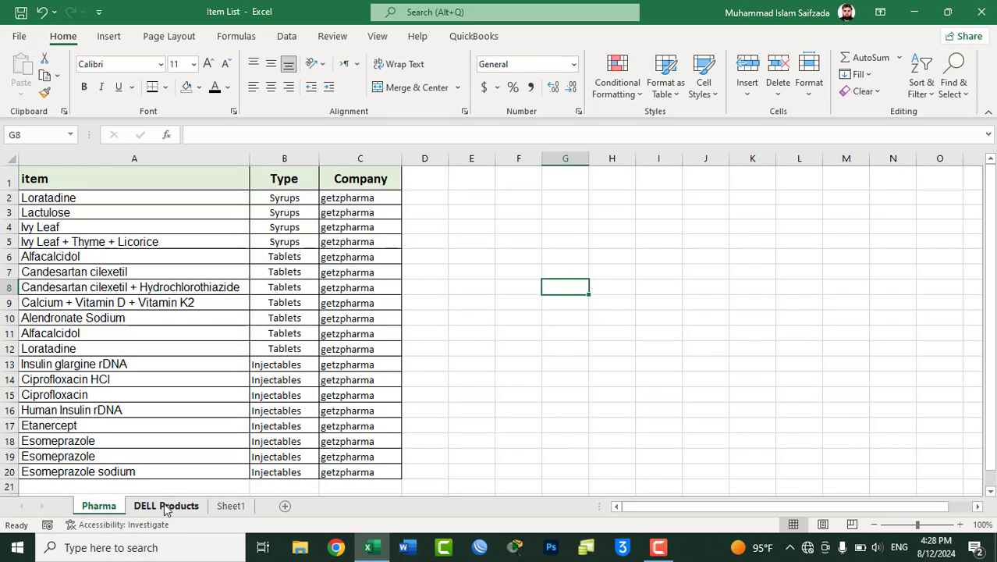
pyautogui.click(166, 507)
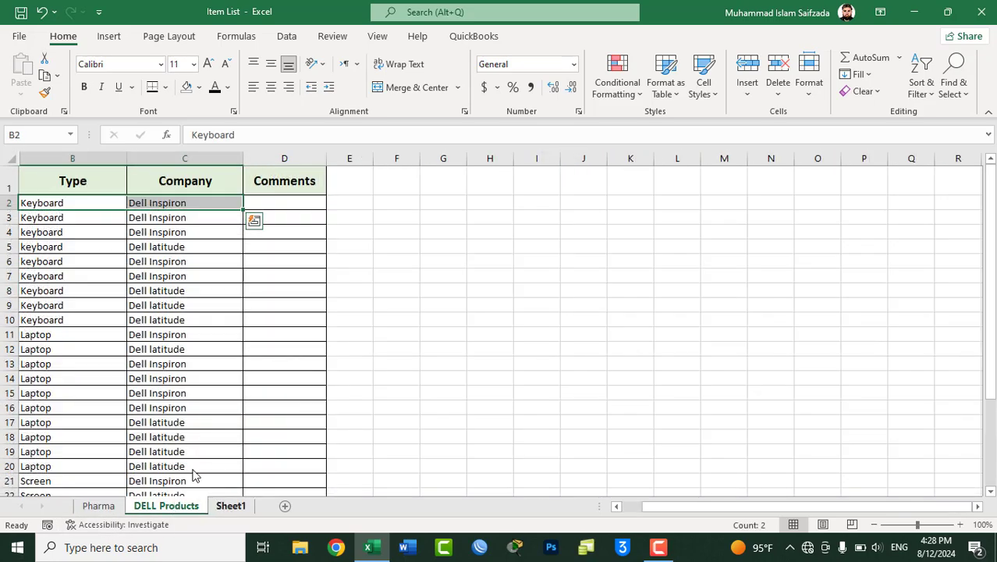
pyautogui.click(53, 232)
pyautogui.click(22, 36)
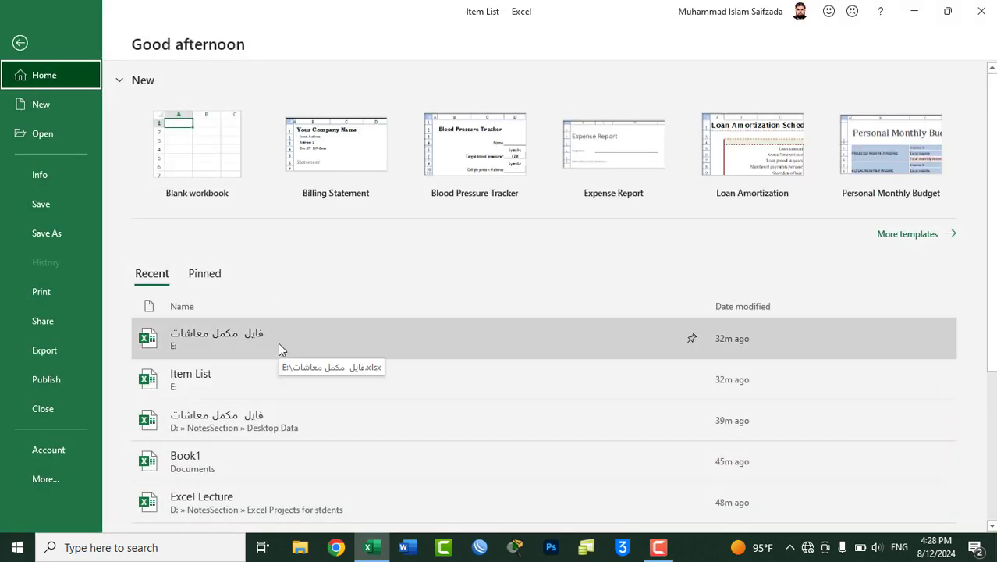
pyautogui.click(279, 348)
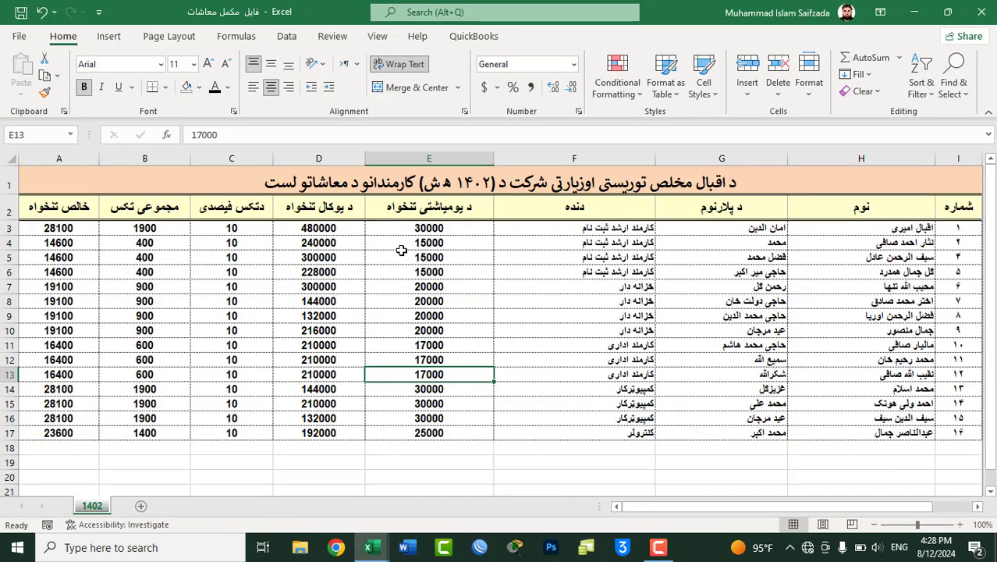
pyautogui.moveTo(419, 229); pyautogui.dragTo(425, 433)
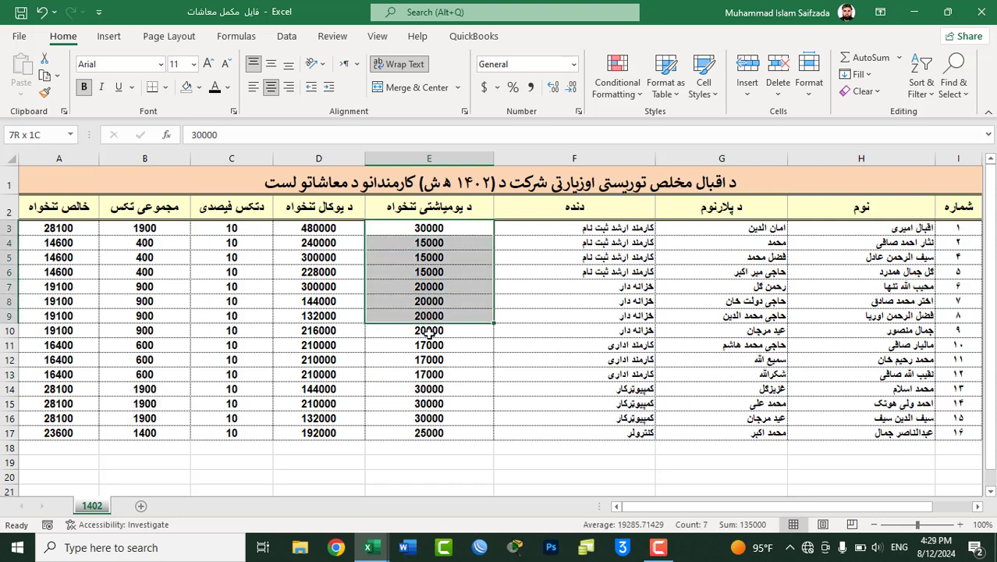
pyautogui.click(419, 209)
pyautogui.moveTo(420, 209); pyautogui.dragTo(429, 433)
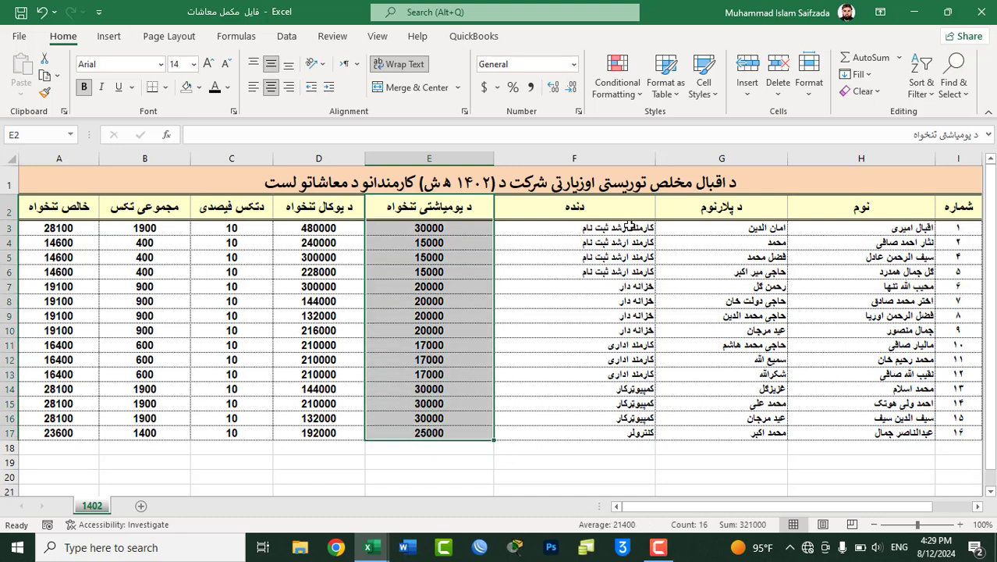
pyautogui.click(914, 99)
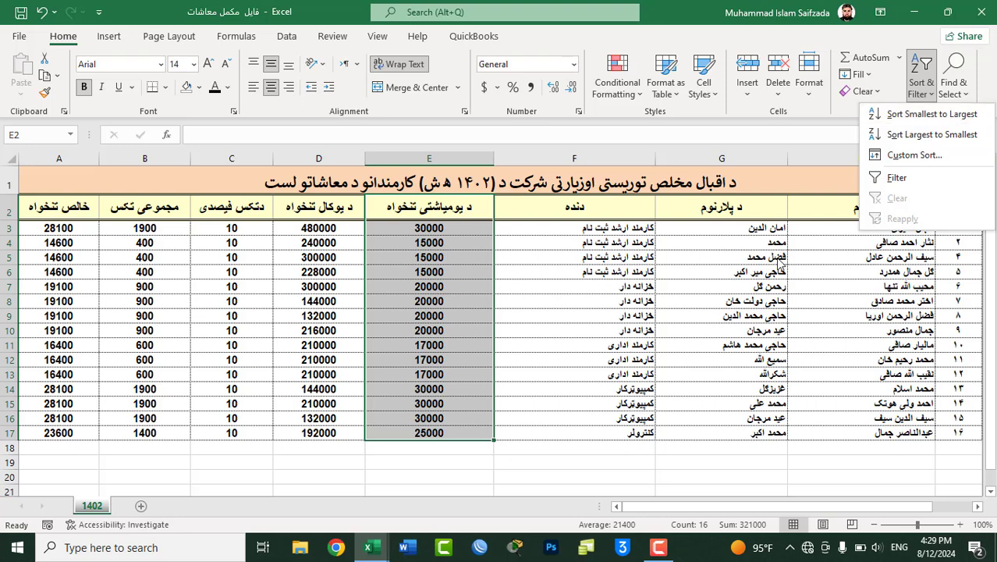
pyautogui.click(779, 264)
pyautogui.moveTo(958, 229)
pyautogui.mouseDown()
pyautogui.moveTo(725, 246)
pyautogui.moveTo(58, 423)
pyautogui.mouseUp()
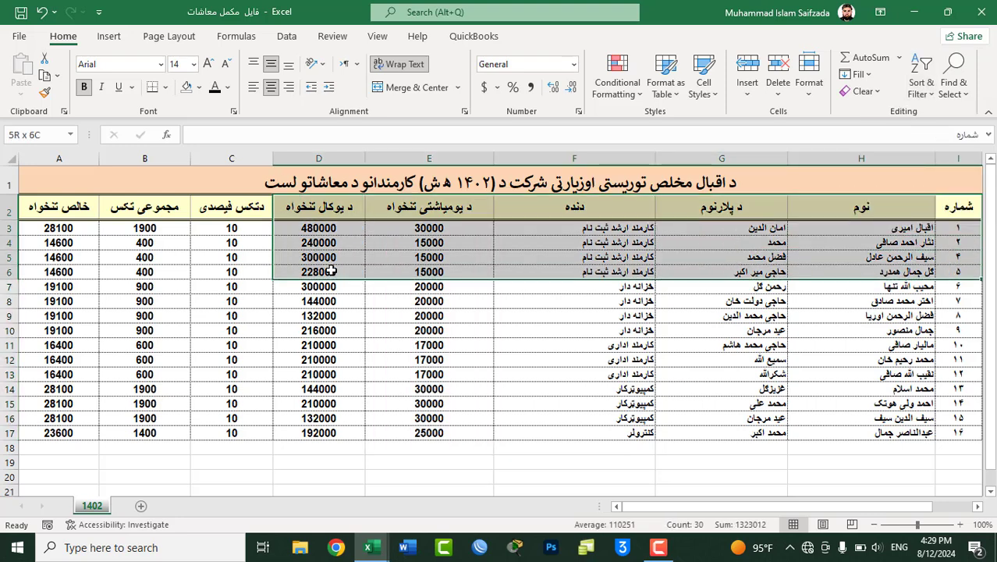
# Step: Select the whole salary table including headers, A2:I17
pyautogui.click(59, 433)
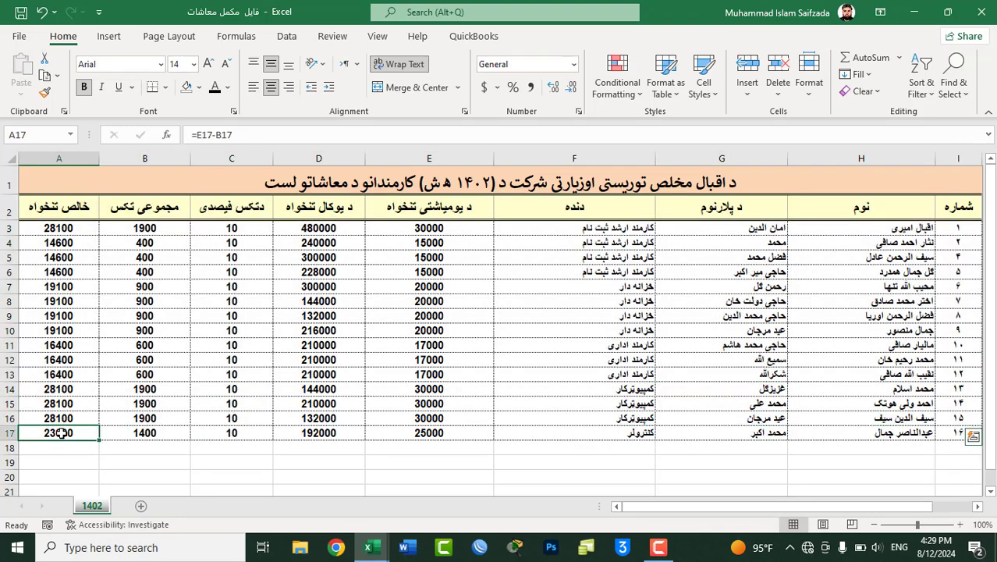
pyautogui.moveTo(957, 228)
pyautogui.mouseDown()
pyautogui.moveTo(574, 267)
pyautogui.moveTo(58, 433)
pyautogui.mouseUp()
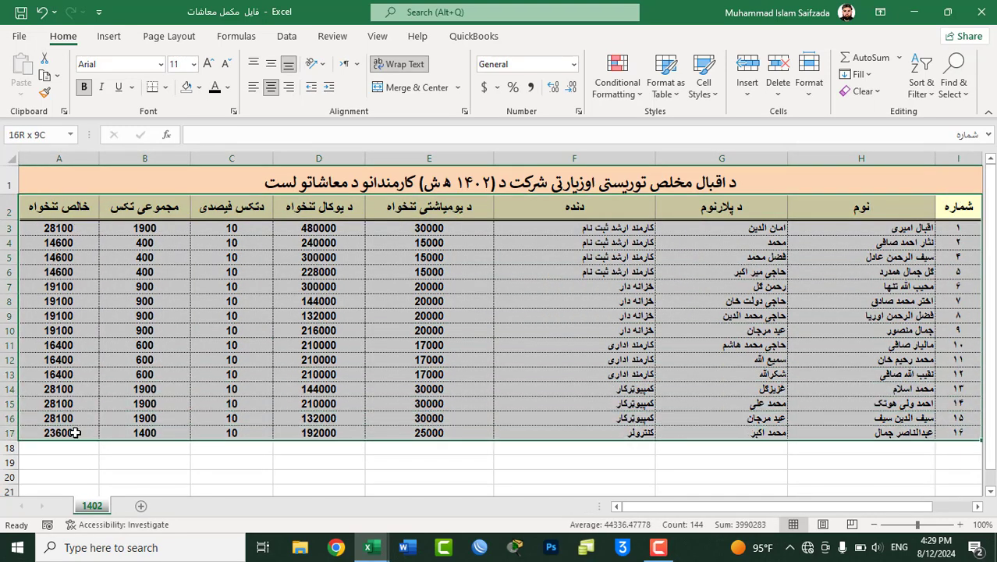
pyautogui.click(920, 84)
pyautogui.click(914, 155)
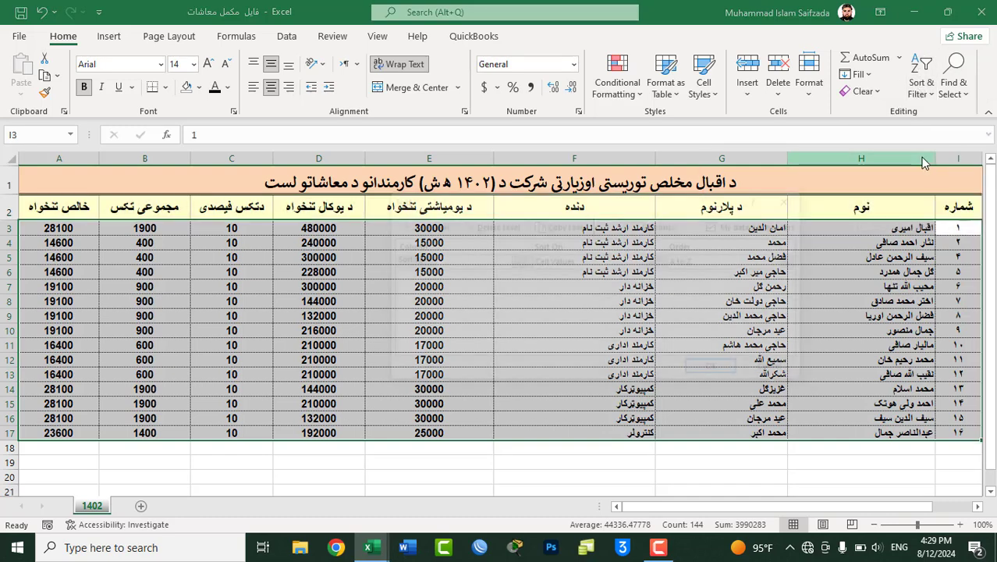
pyautogui.click(772, 371)
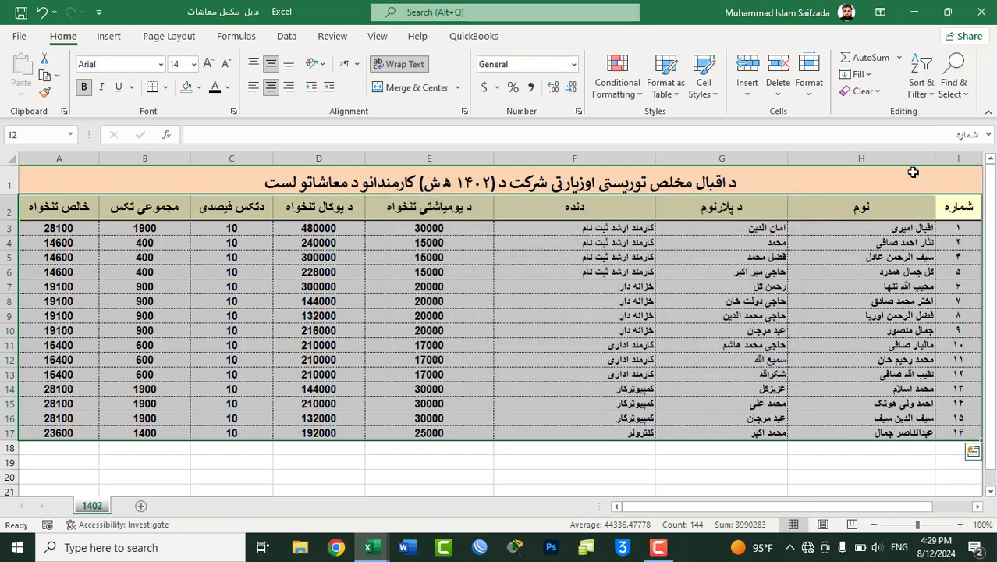
# Step: Sort the table by the column E salary header (د یومیاشتی تنخواه), Smallest to Largest
pyautogui.click(917, 88)
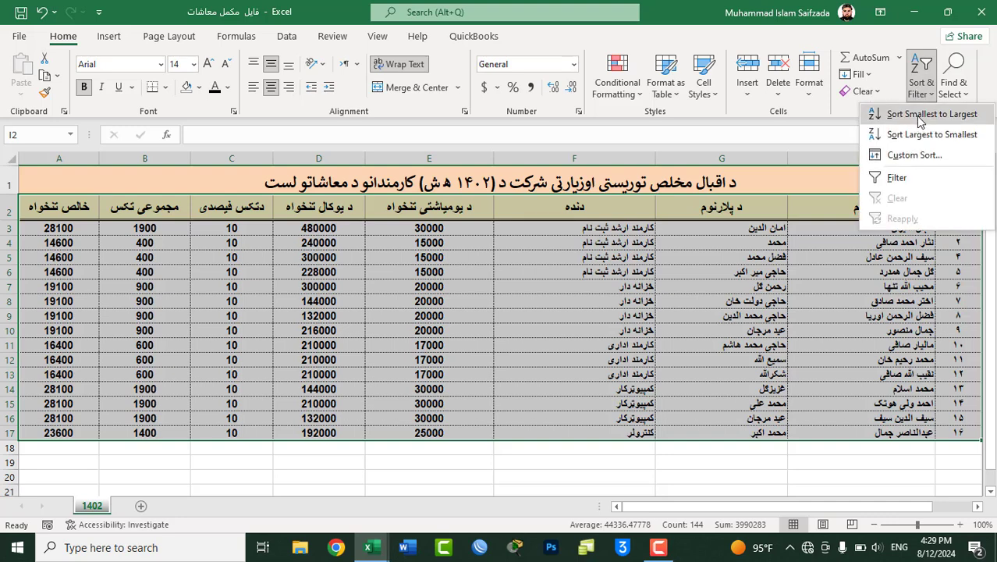
pyautogui.click(918, 160)
pyautogui.moveTo(590, 200); pyautogui.dragTo(720, 118)
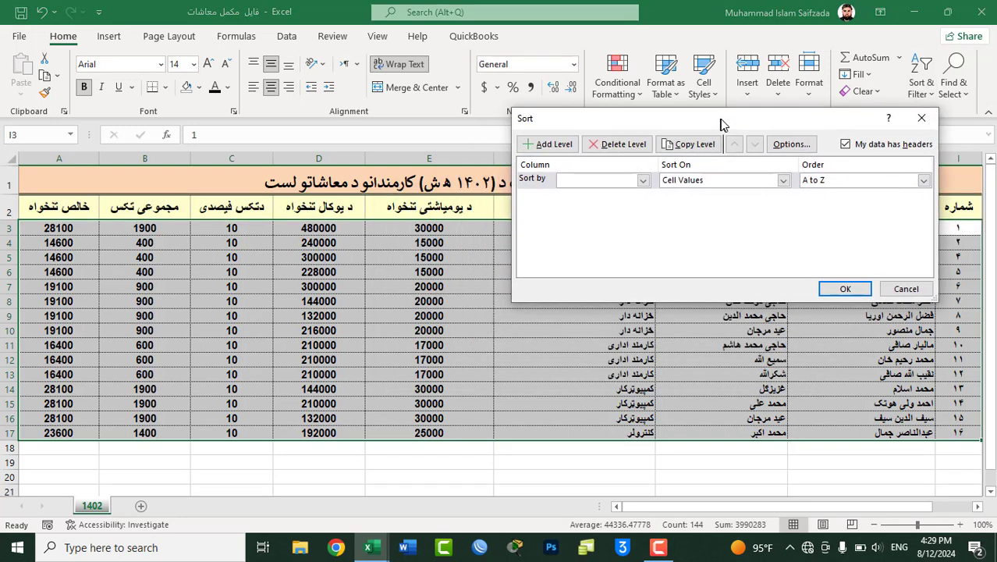
pyautogui.click(645, 180)
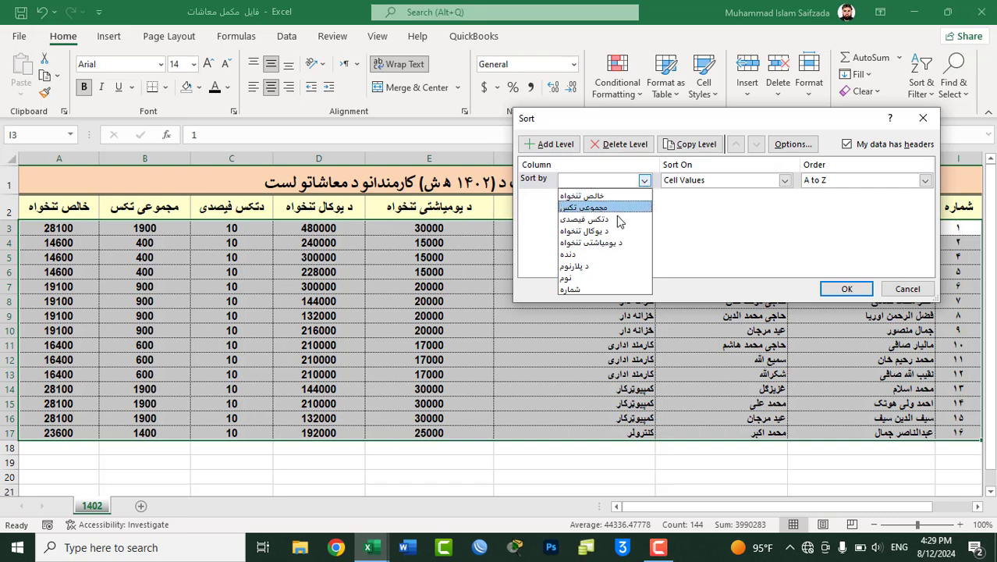
pyautogui.click(612, 243)
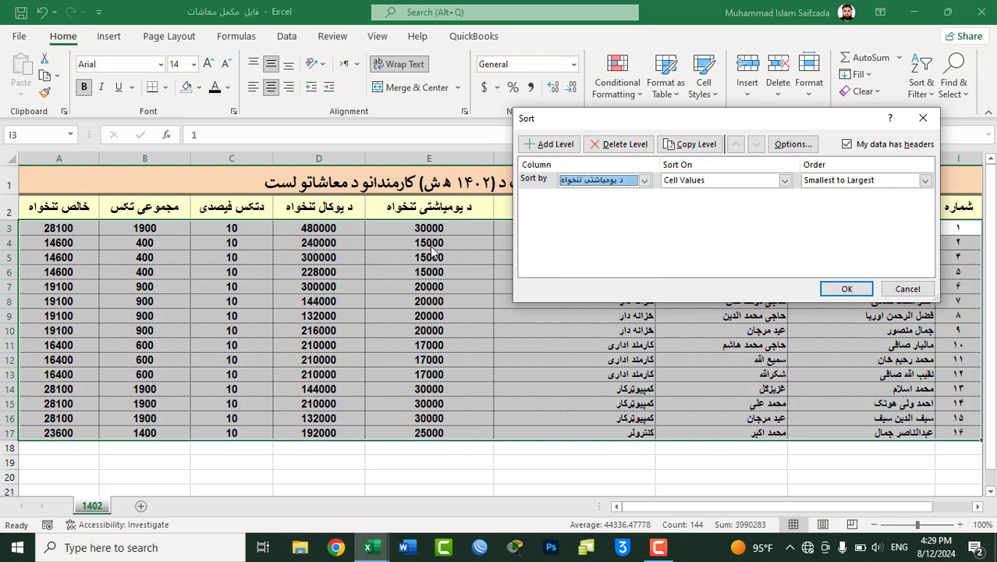
pyautogui.click(869, 182)
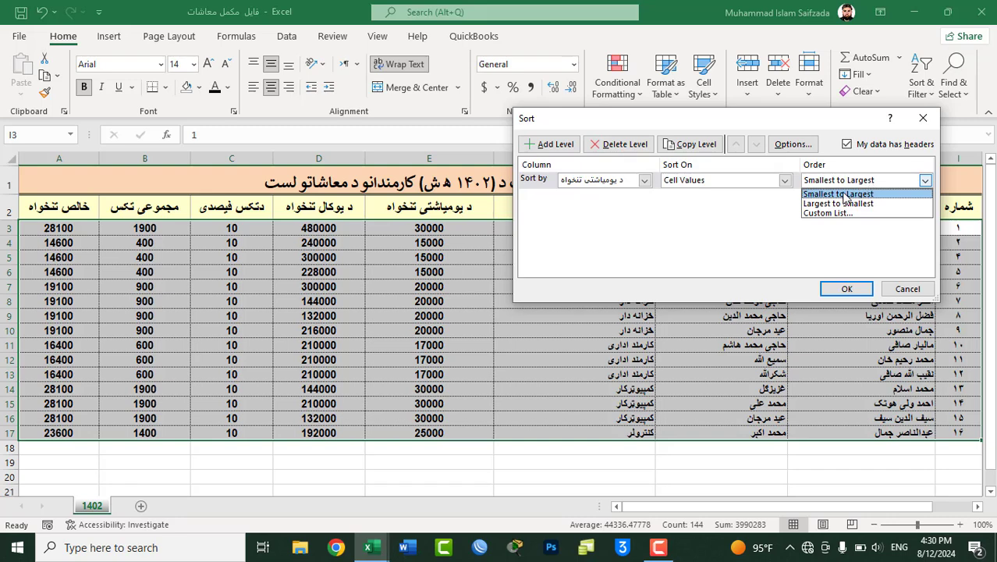
pyautogui.click(846, 195)
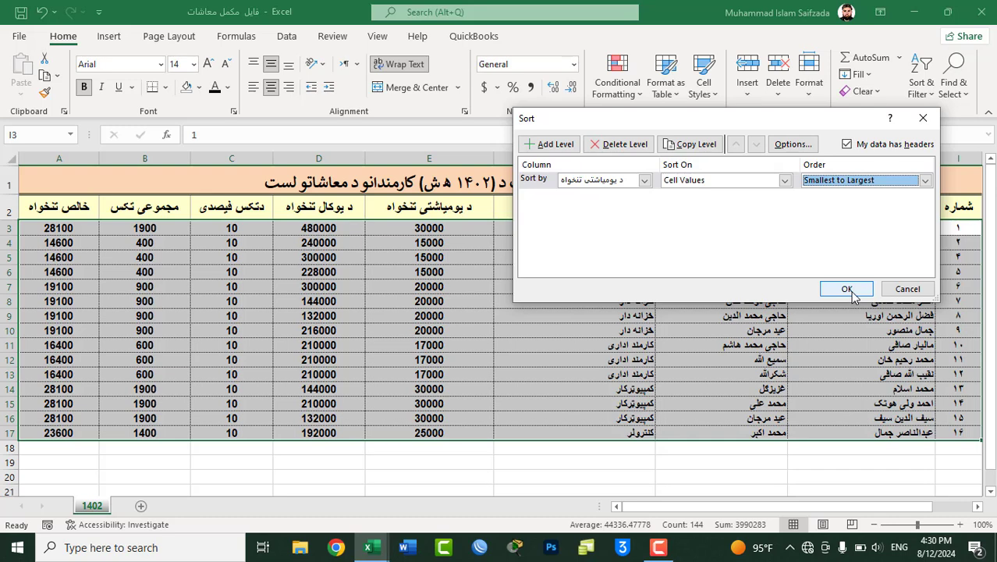
pyautogui.click(848, 289)
pyautogui.click(848, 288)
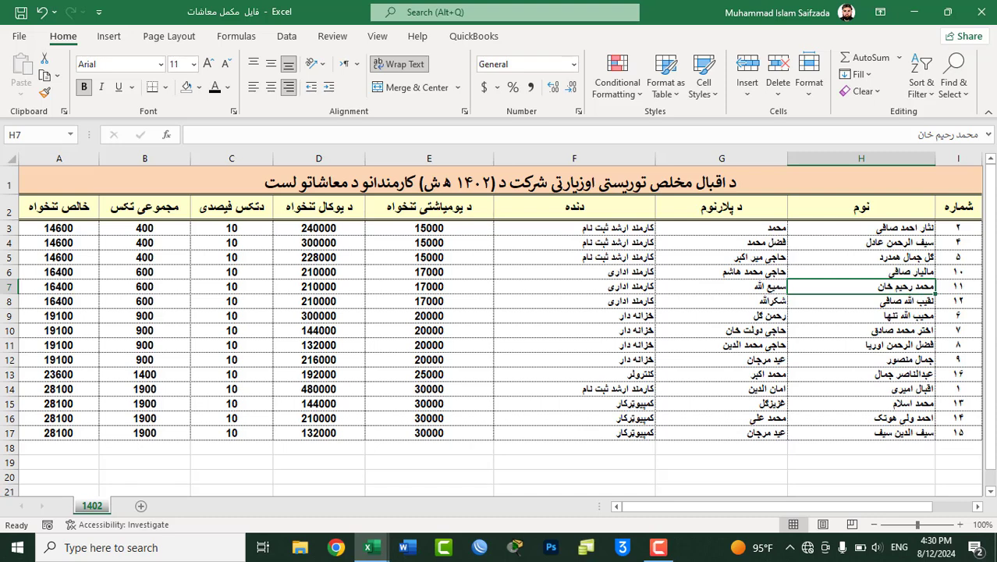
# Step: Re-sort the selected salary table by column E Largest to Smallest, putting 30000 salaries first
pyautogui.moveTo(971, 211)
pyautogui.mouseDown()
pyautogui.moveTo(19, 420)
pyautogui.moveTo(55, 429)
pyautogui.mouseUp()
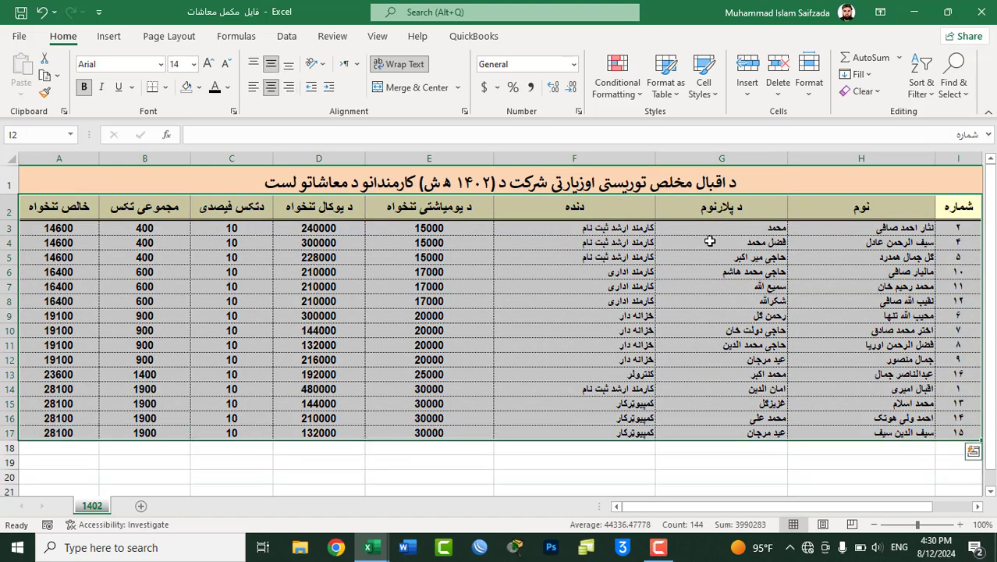
pyautogui.click(928, 88)
pyautogui.click(922, 155)
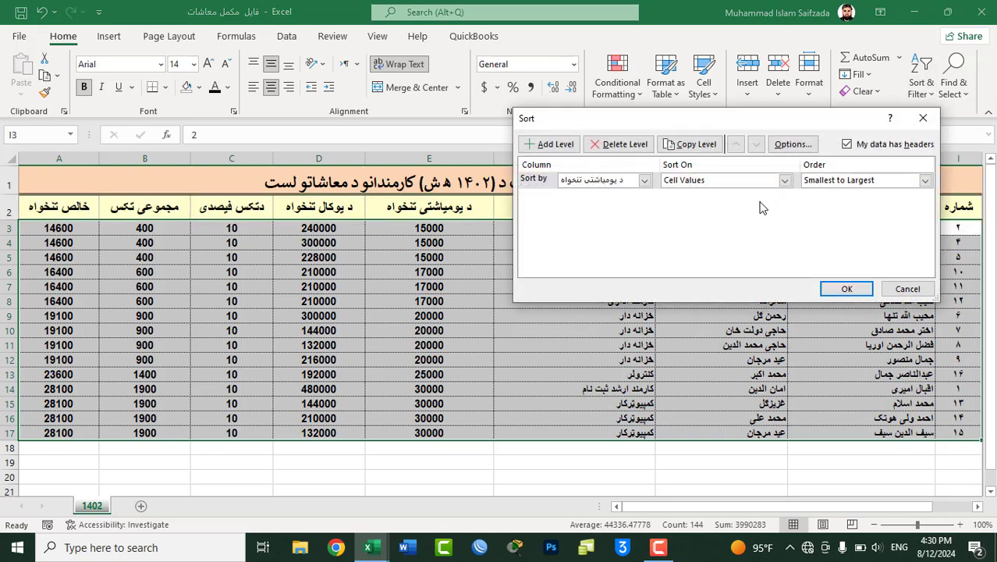
pyautogui.click(868, 188)
pyautogui.click(864, 210)
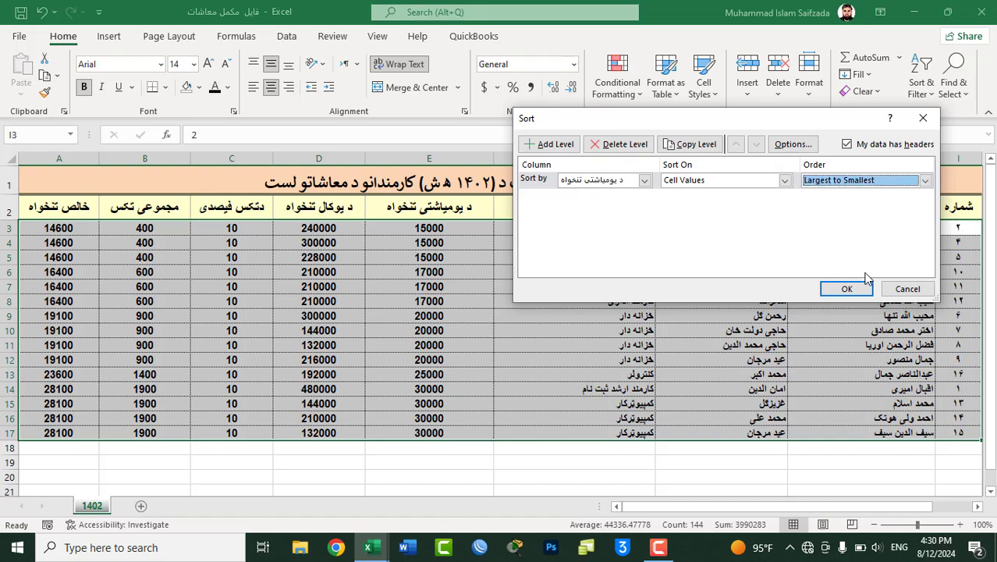
pyautogui.click(847, 290)
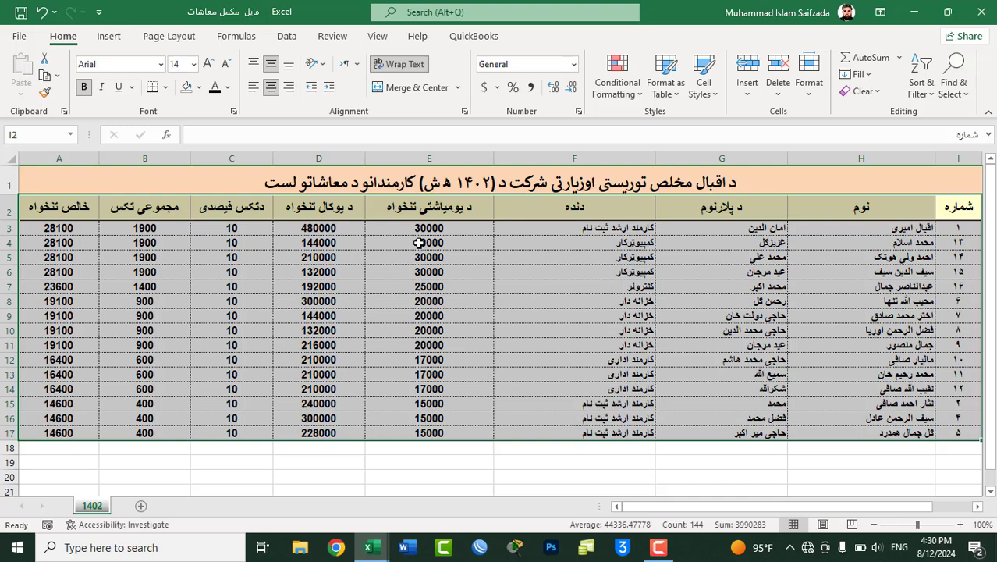
# Step: Dismiss the Sort & Filter menu and bring the Item List workbook forward on its DELL Products sheet
pyautogui.click(753, 254)
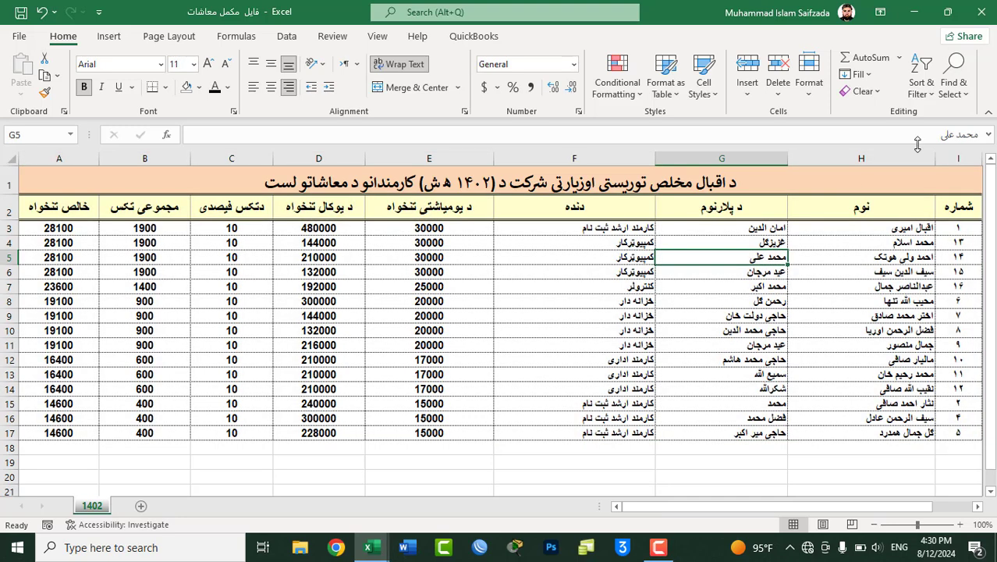
pyautogui.click(918, 92)
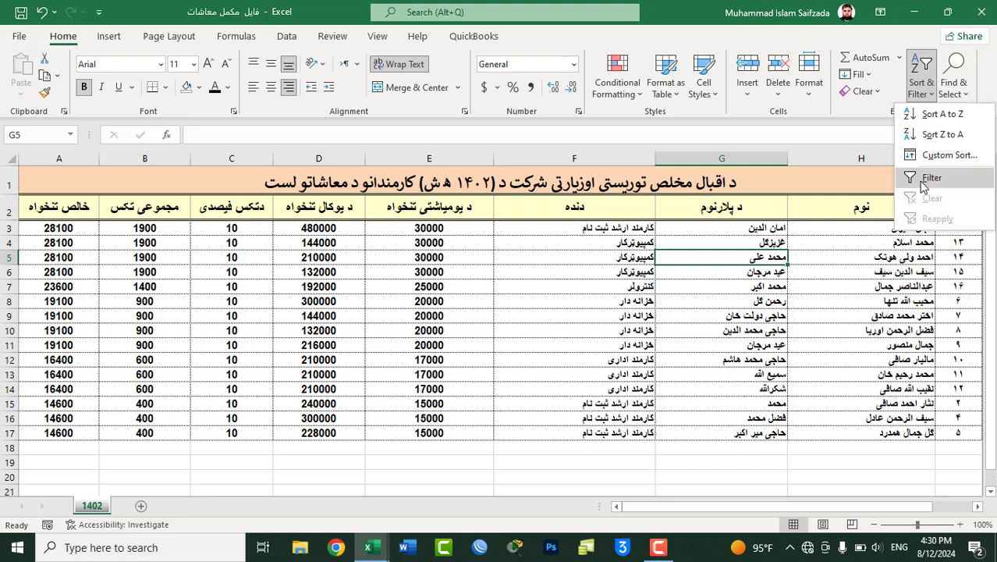
pyautogui.click(356, 353)
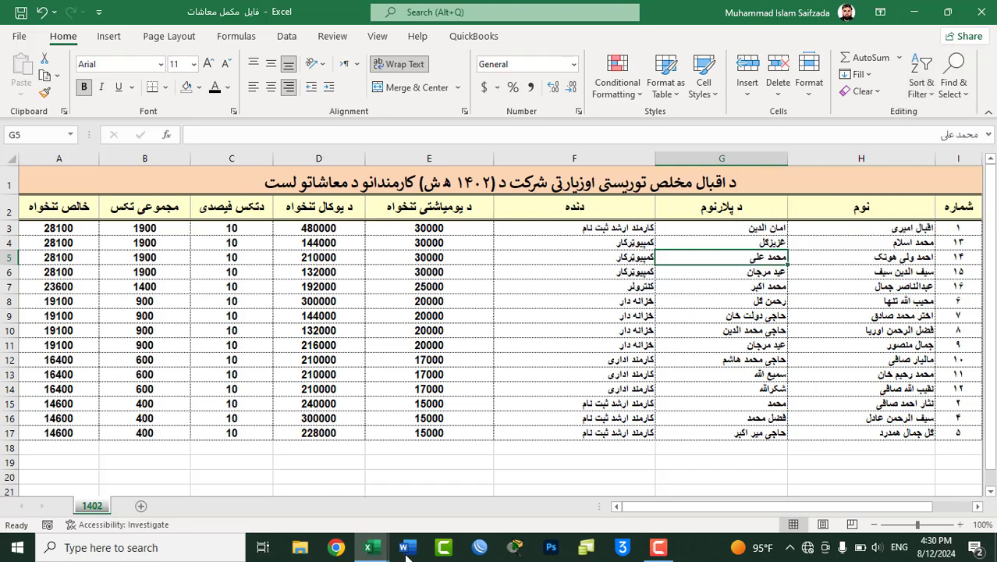
pyautogui.moveTo(368, 548)
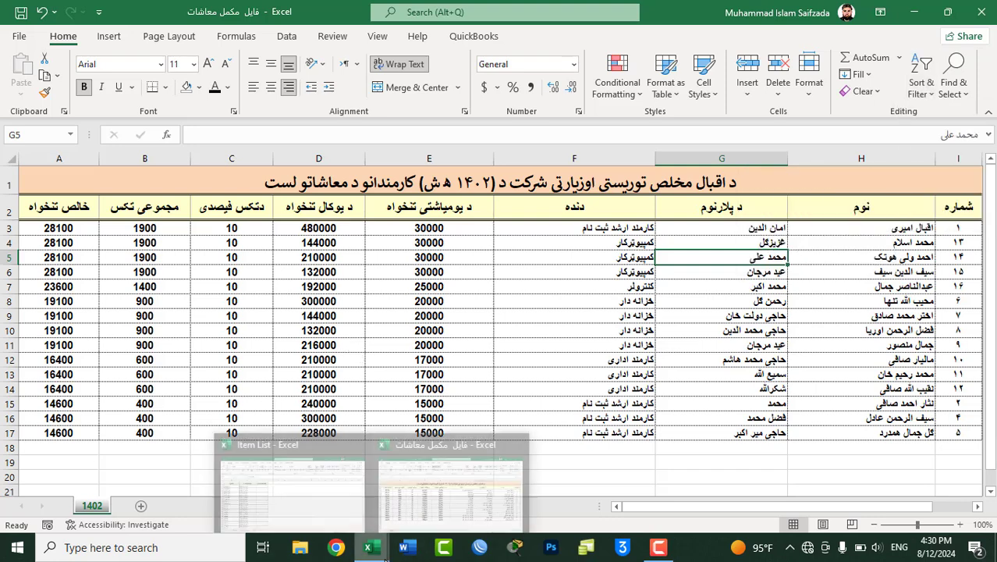
pyautogui.click(304, 478)
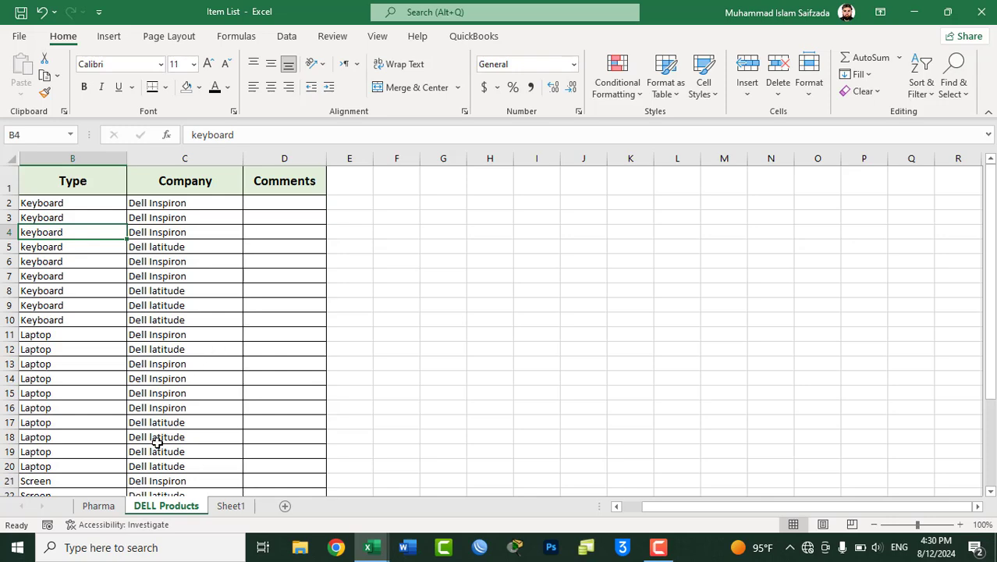
pyautogui.click(114, 506)
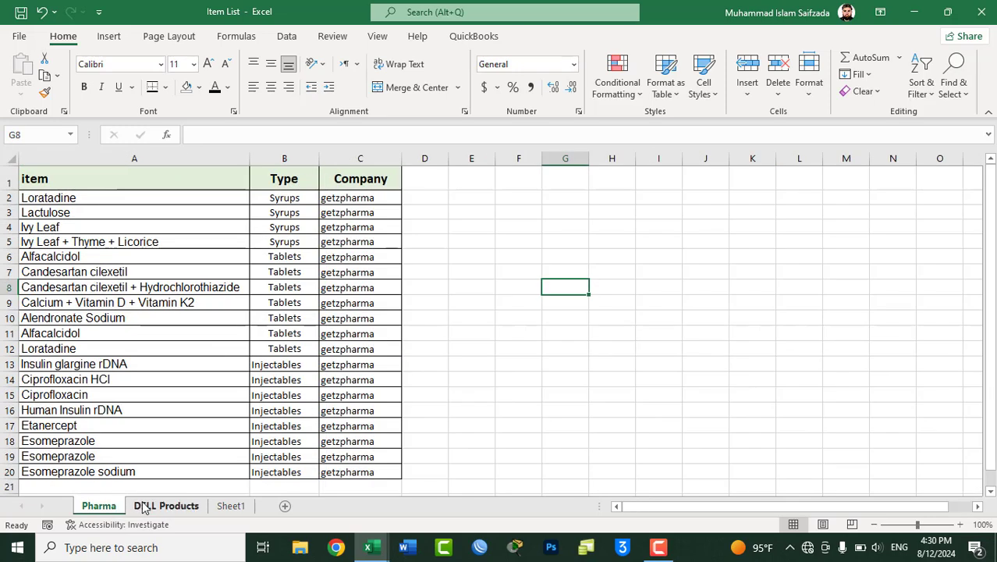
pyautogui.click(145, 506)
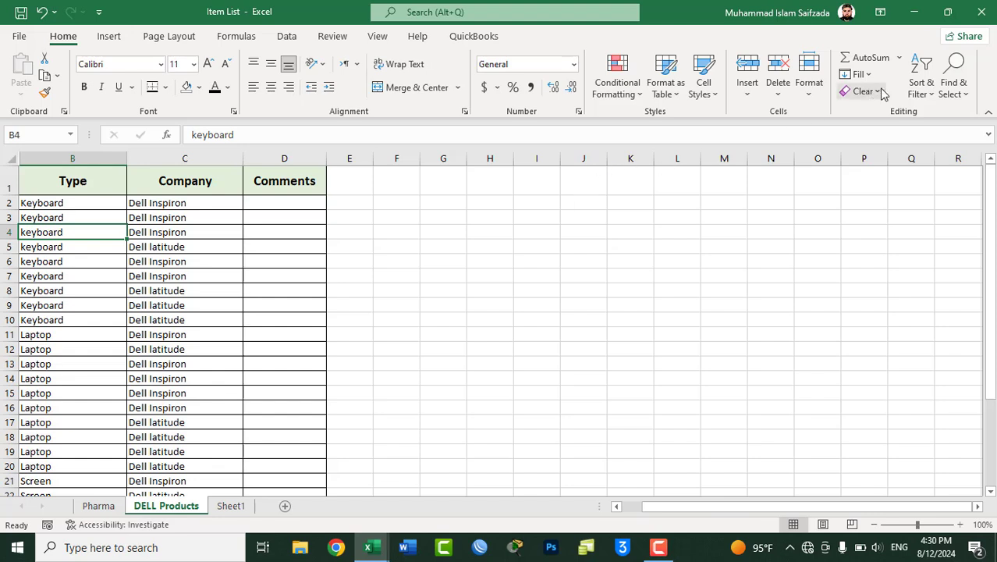
# Step: Select the product list from B1 down to row 29
pyautogui.click(918, 92)
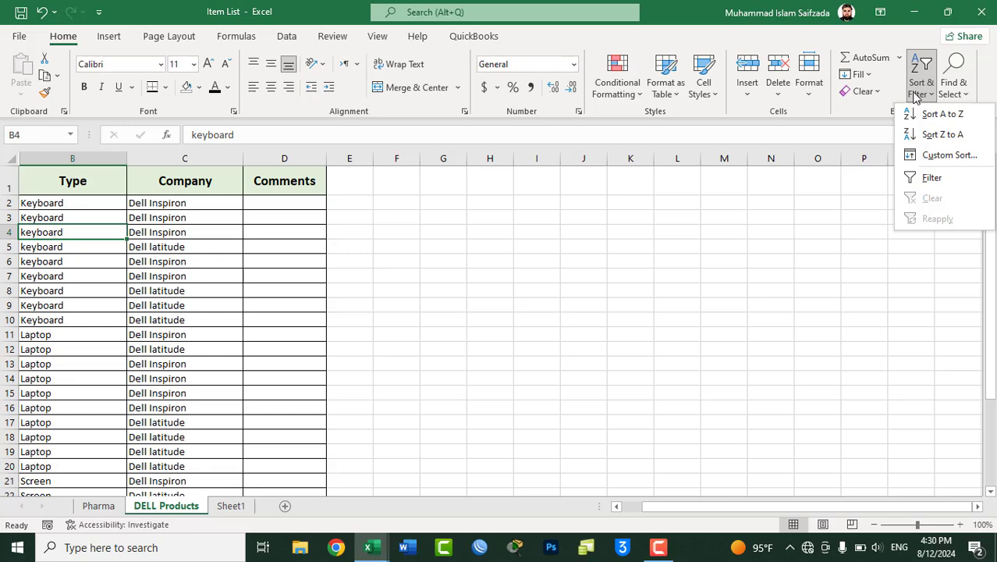
pyautogui.click(47, 181)
pyautogui.moveTo(78, 178)
pyautogui.mouseDown()
pyautogui.moveTo(202, 264)
pyautogui.moveTo(252, 473)
pyautogui.mouseUp()
pyautogui.click(920, 87)
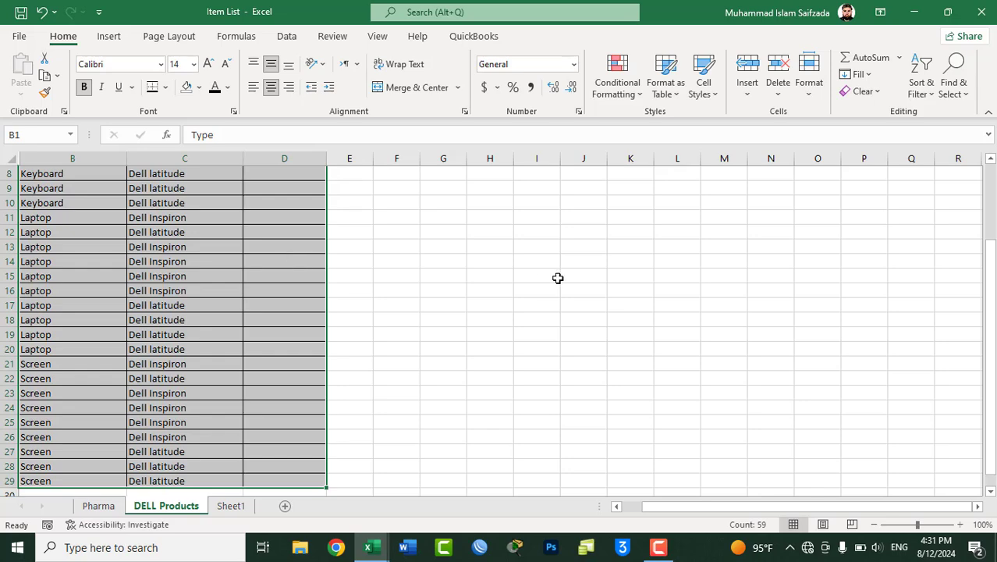
pyautogui.moveTo(991, 227); pyautogui.dragTo(991, 173)
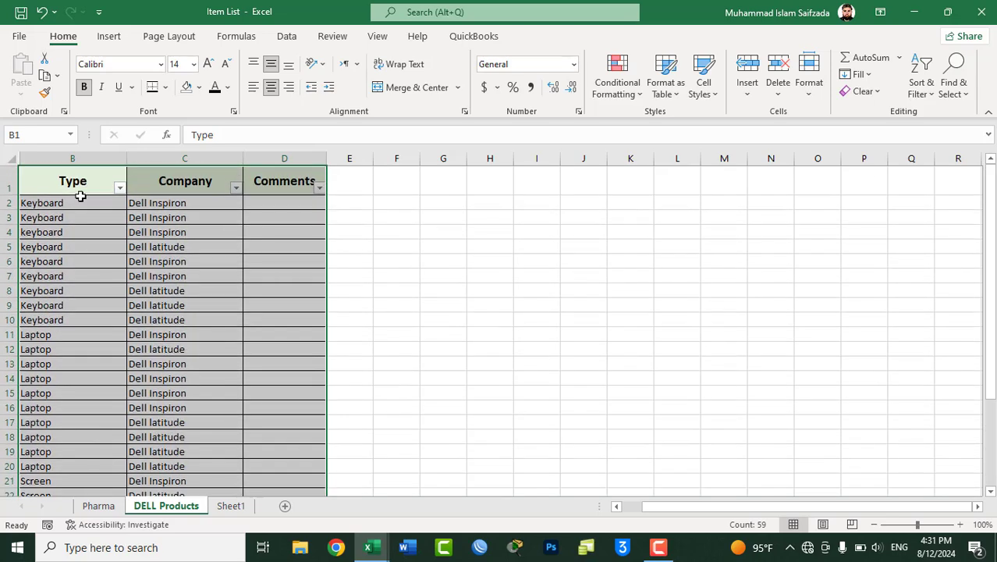
# Step: Open the Type column's filter list, with Keyboard, Laptop and Screen all ticked
pyautogui.click(74, 187)
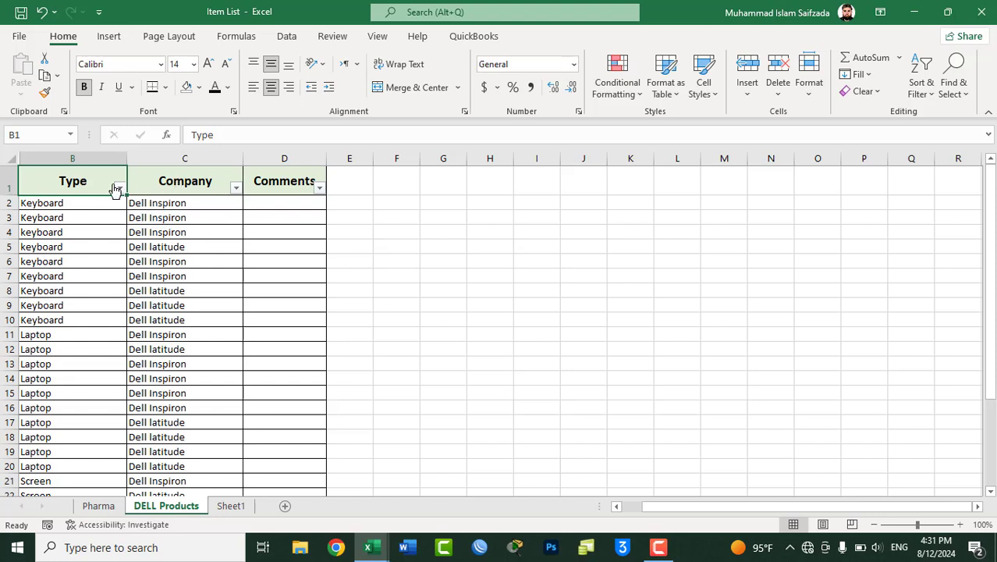
pyautogui.click(159, 182)
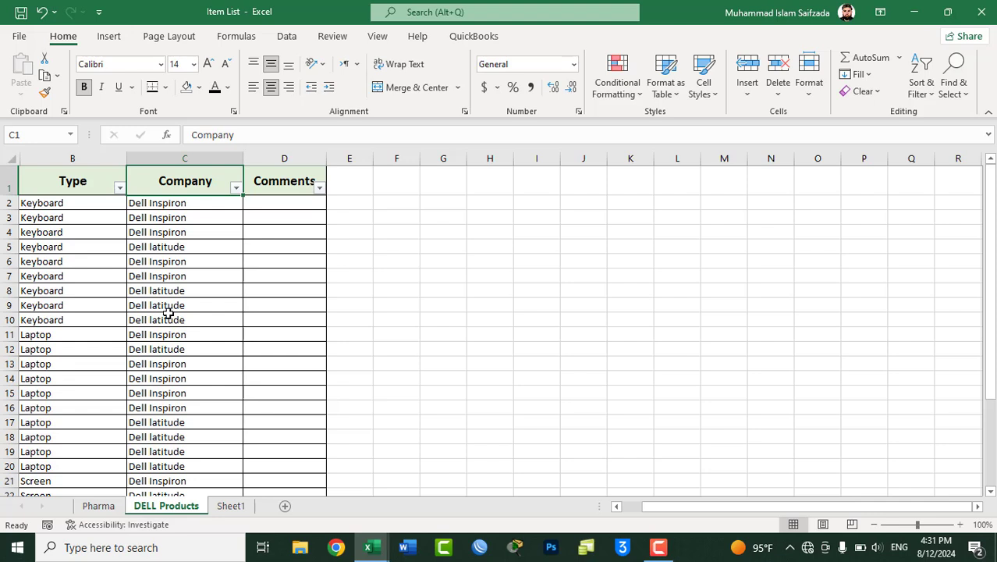
pyautogui.click(85, 181)
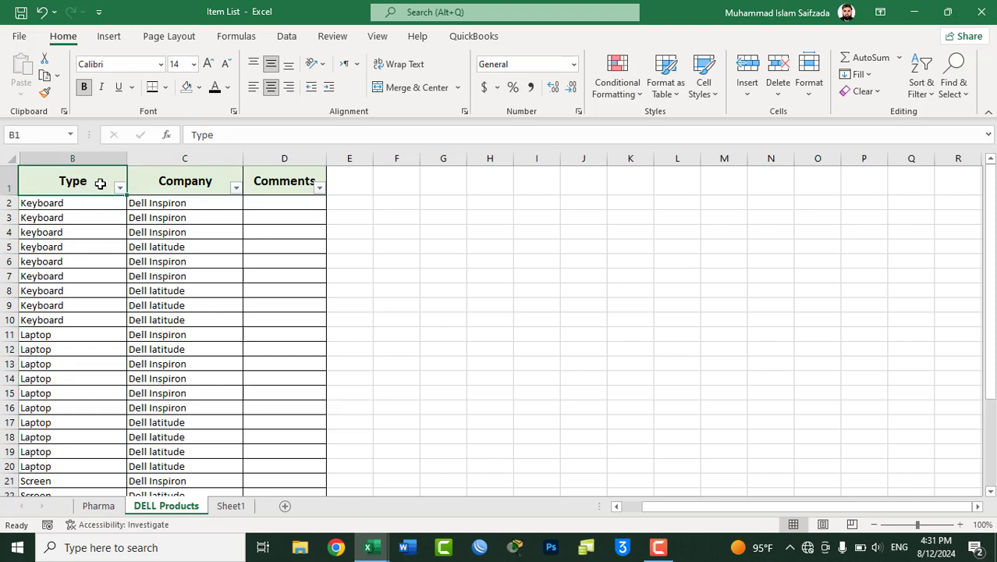
pyautogui.click(119, 187)
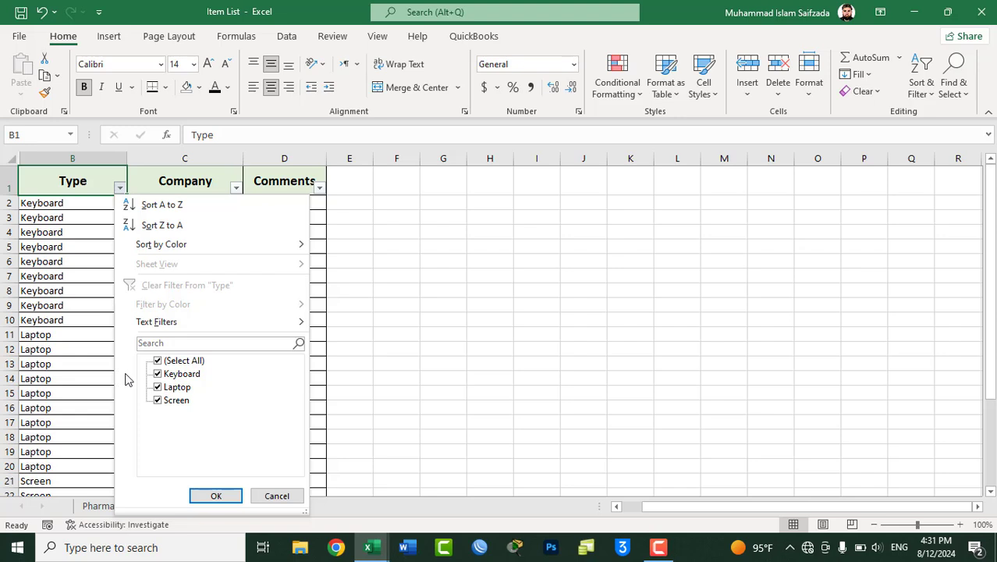
# Step: Filter the Type column to show only Keyboard rows
pyautogui.click(166, 360)
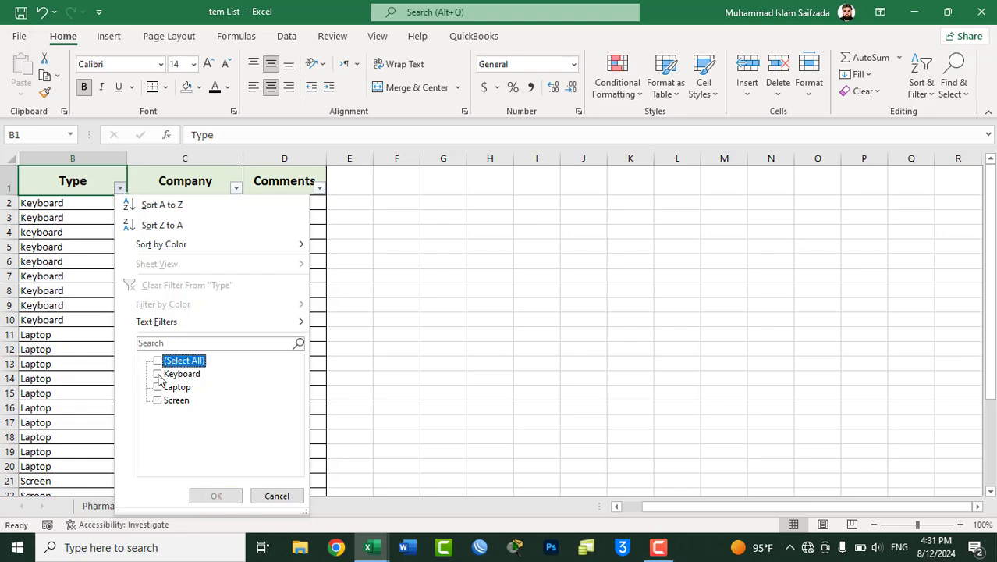
pyautogui.click(158, 374)
pyautogui.click(220, 496)
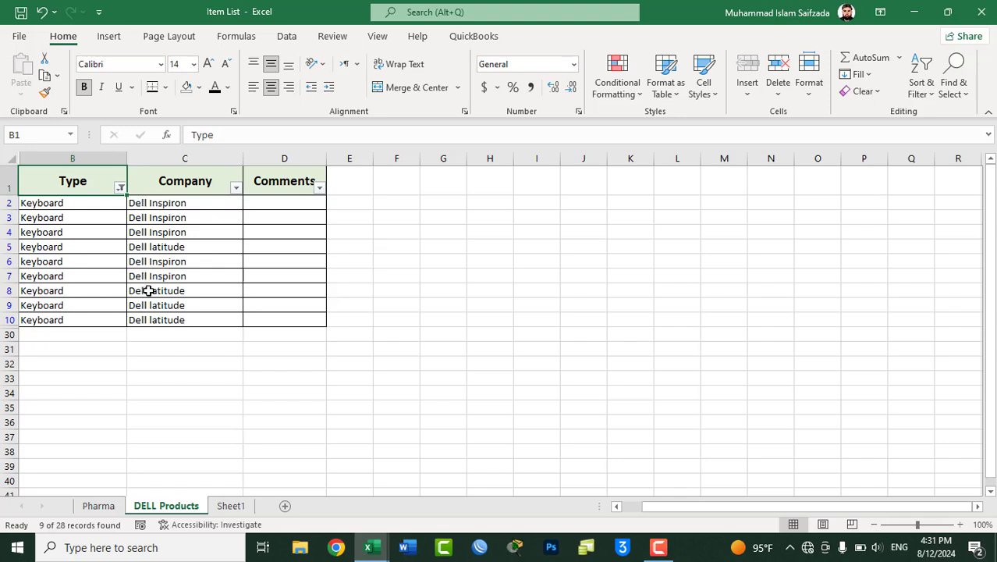
# Step: Switch the Type filter to show only Laptop rows
pyautogui.click(119, 189)
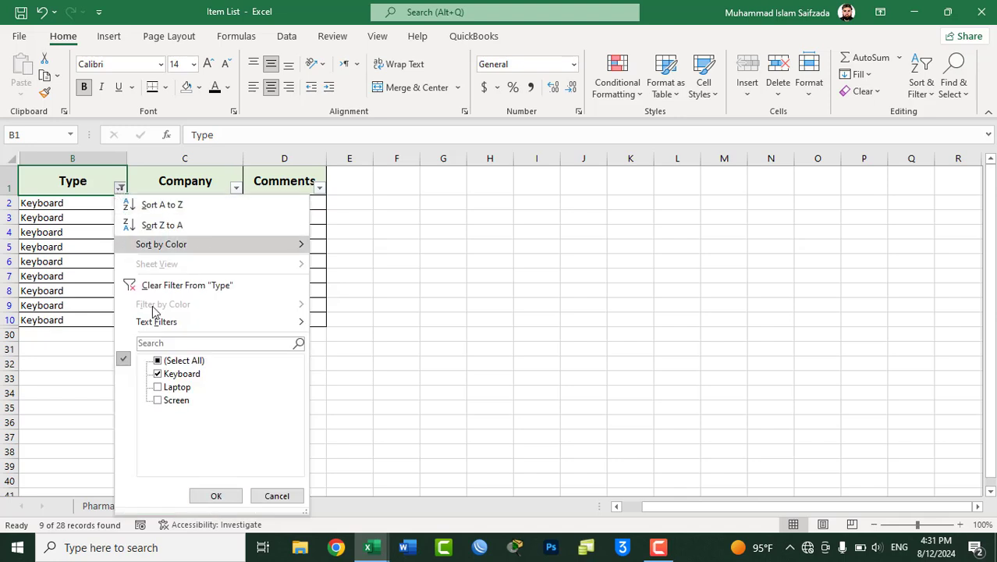
pyautogui.click(158, 374)
pyautogui.click(159, 386)
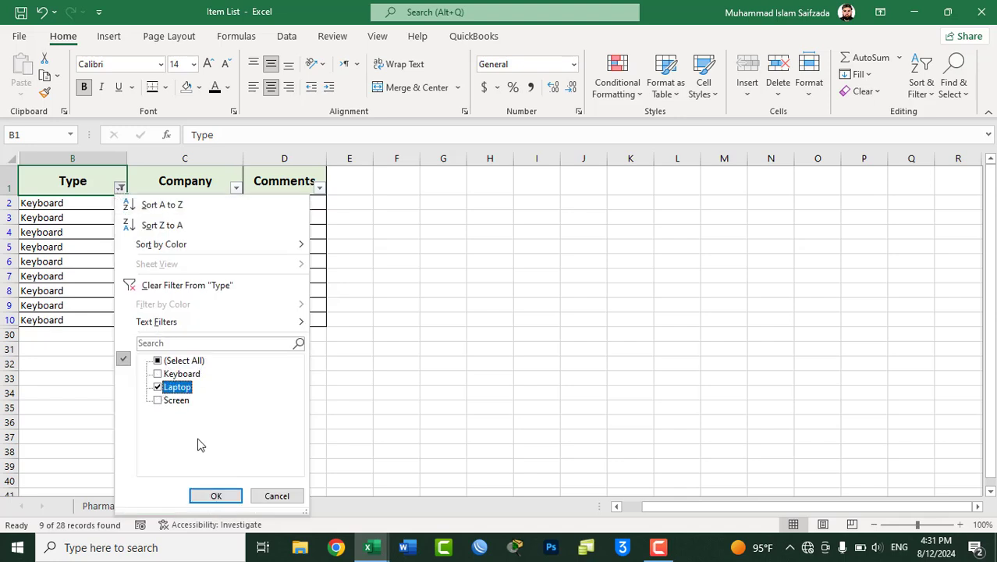
pyautogui.click(215, 495)
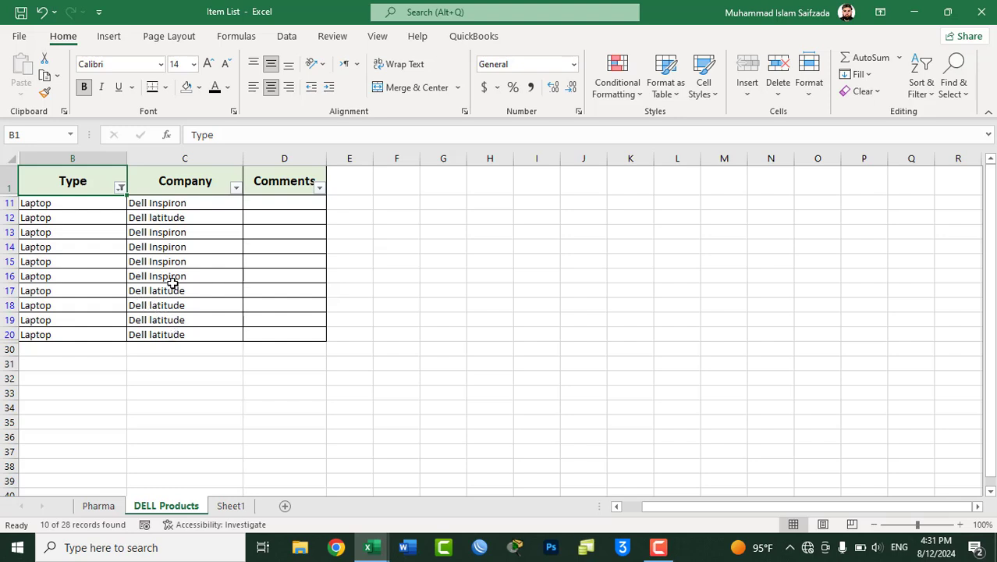
# Step: Add Keyboard back so the Type filter shows Keyboard and Laptop rows
pyautogui.click(120, 189)
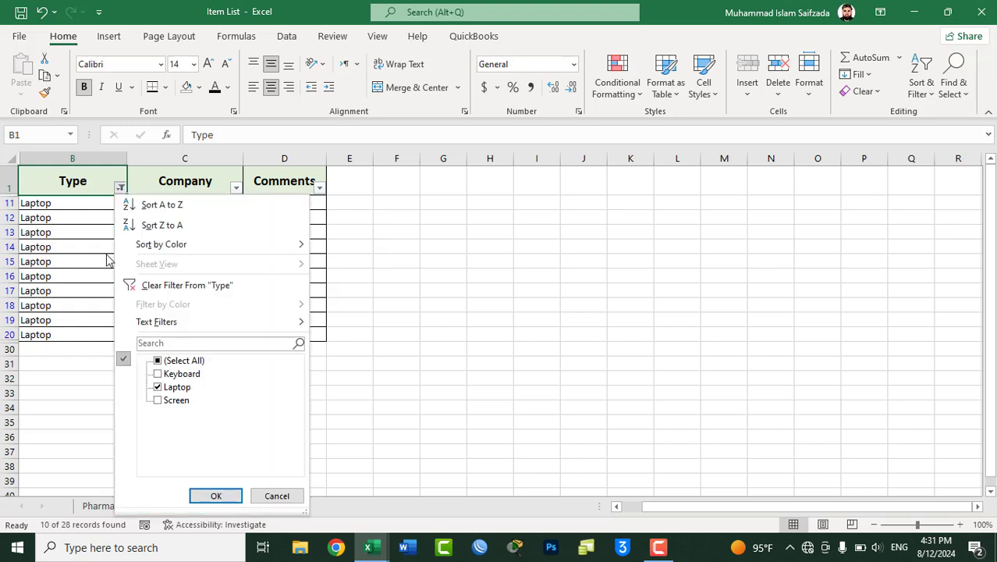
pyautogui.click(158, 373)
pyautogui.click(226, 500)
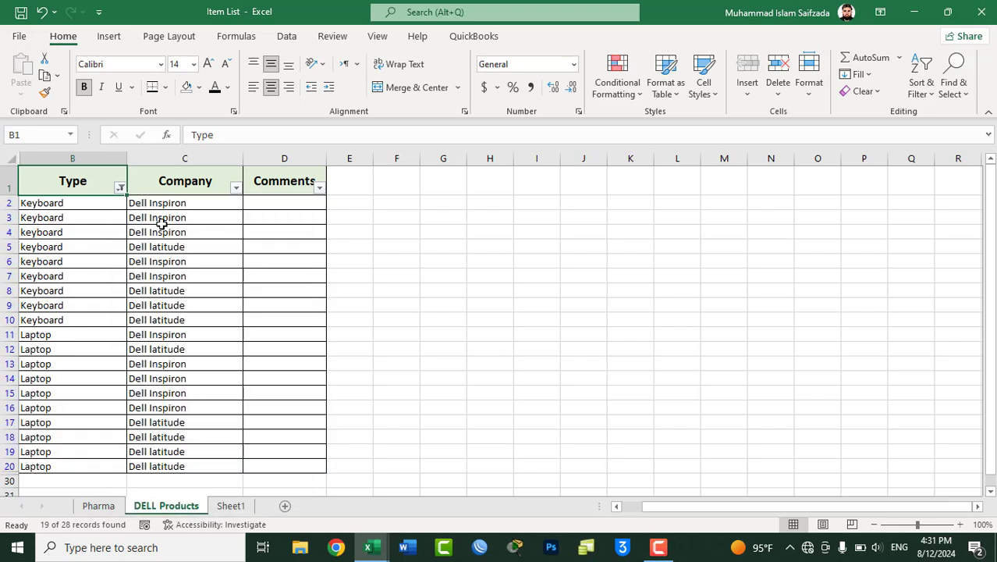
# Step: Search the Type filter values for 'Ke', then clear the Type filter
pyautogui.click(119, 188)
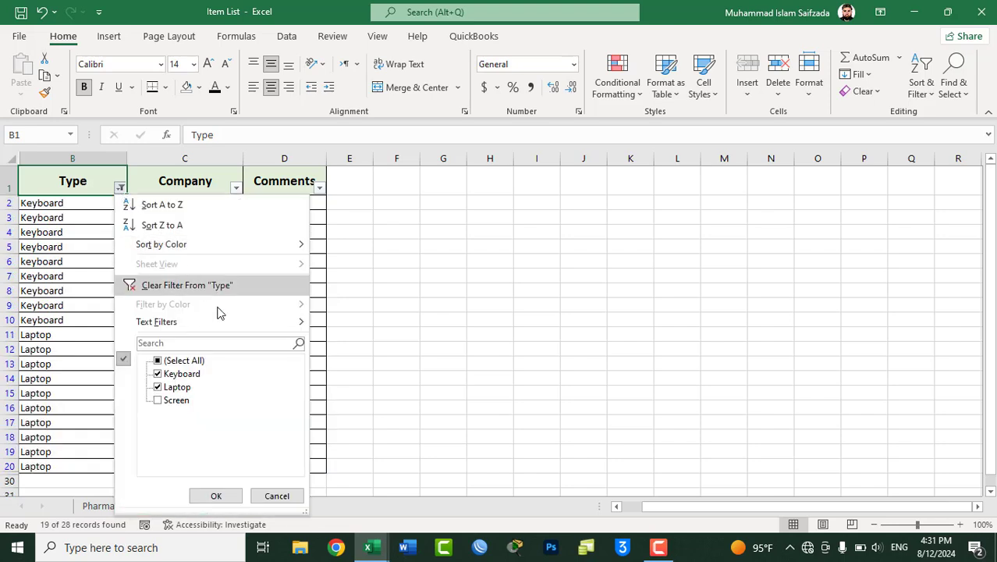
pyautogui.click(159, 361)
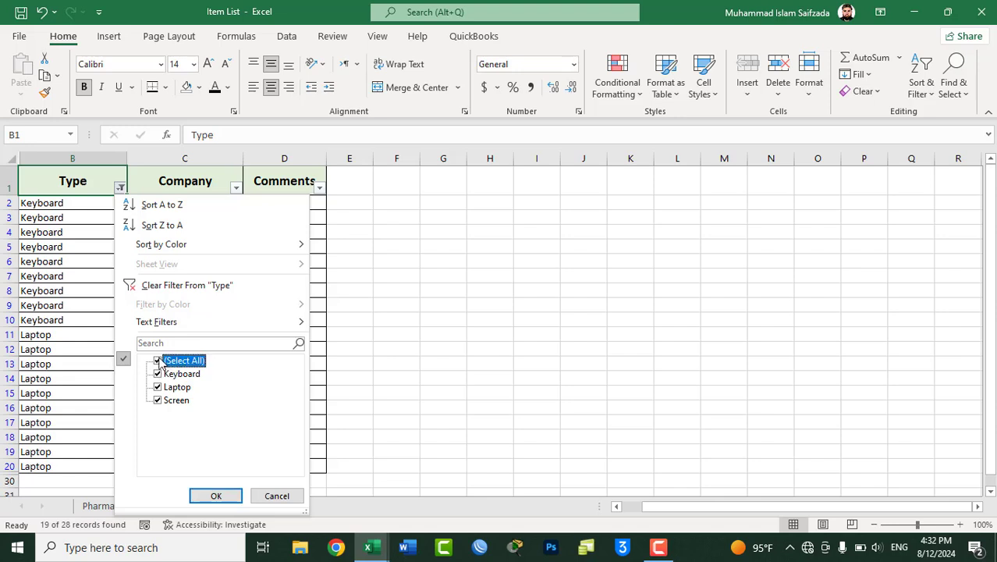
pyautogui.click(159, 361)
pyautogui.click(189, 343)
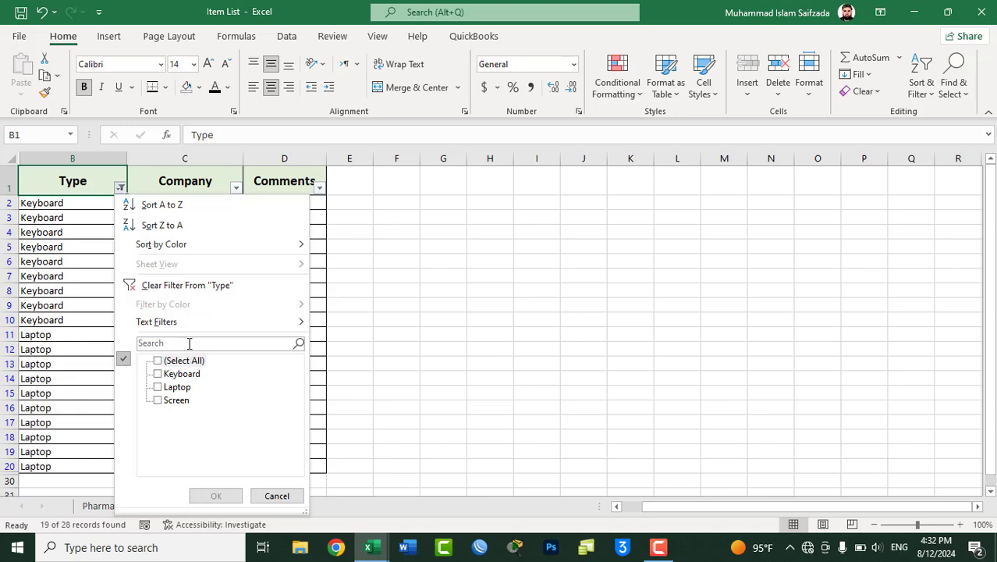
pyautogui.click(188, 343)
pyautogui.write('Keyboard')
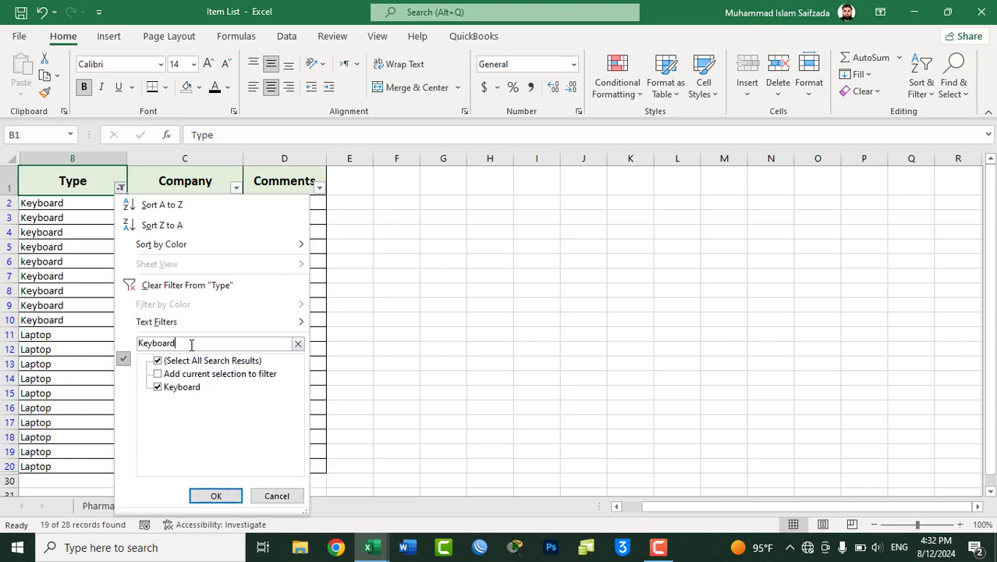
pyautogui.click(174, 287)
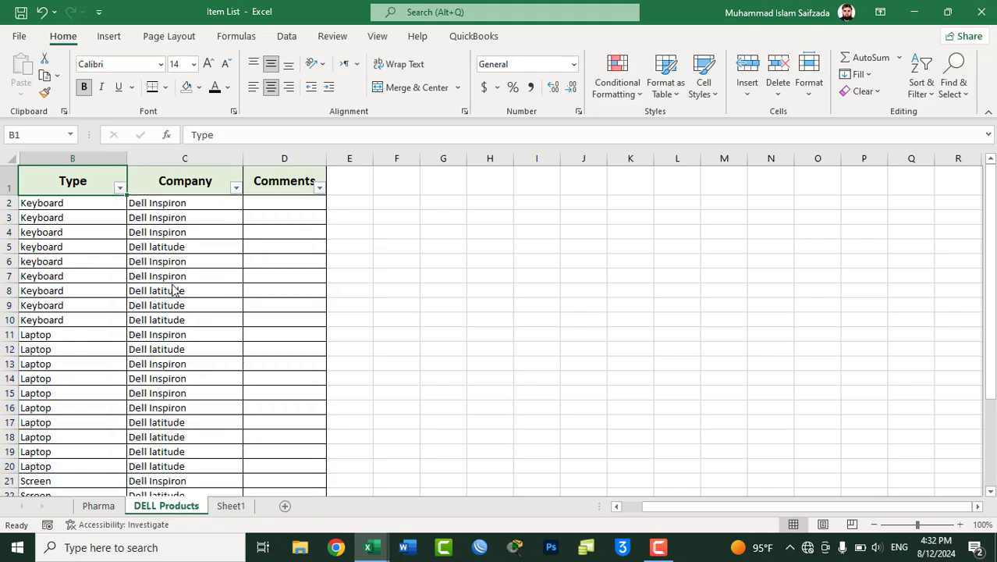
# Step: Filter Type to Keyboard only, then clear the Type filter to show all rows
pyautogui.click(119, 189)
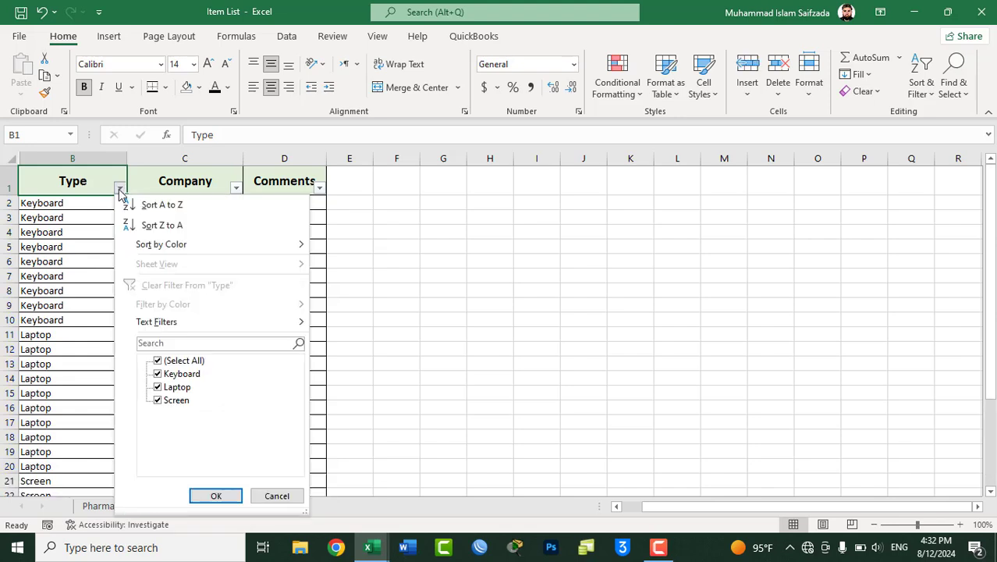
pyautogui.click(157, 360)
pyautogui.click(158, 373)
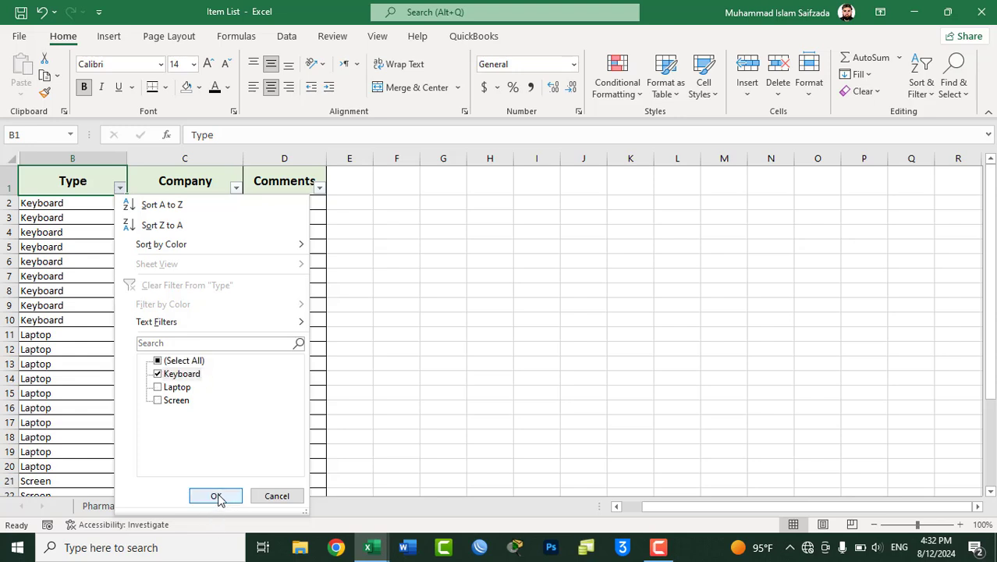
pyautogui.click(216, 496)
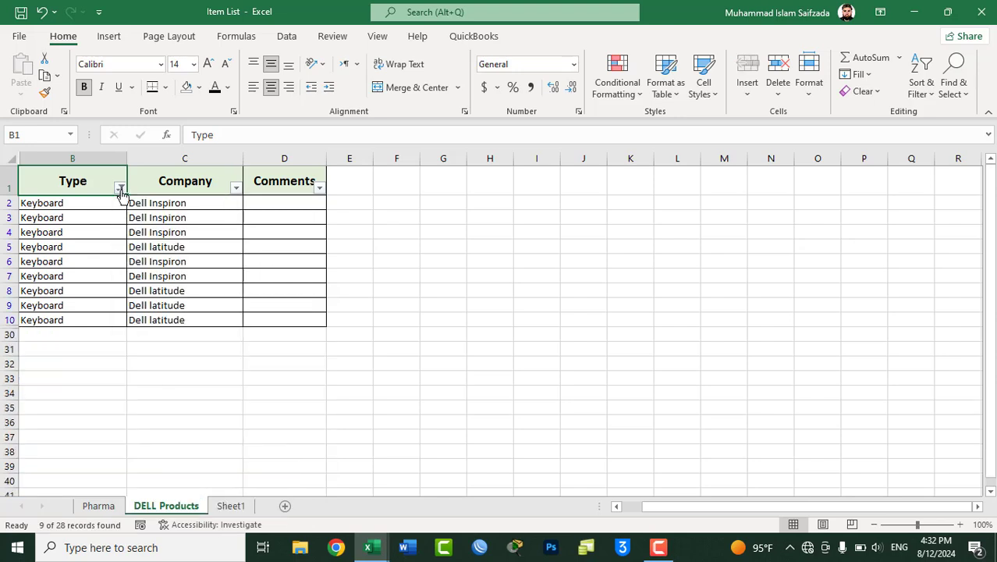
pyautogui.click(120, 190)
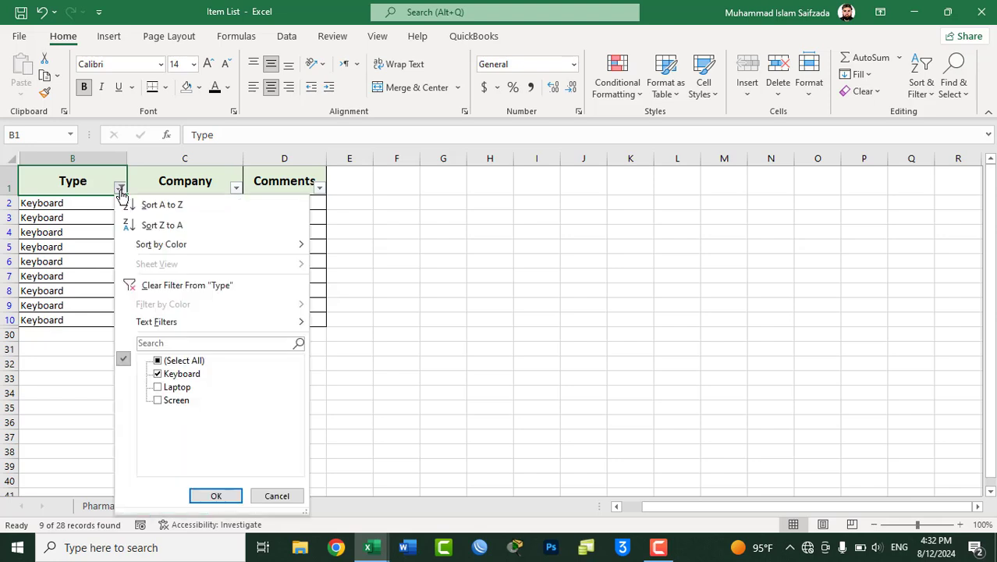
pyautogui.click(166, 287)
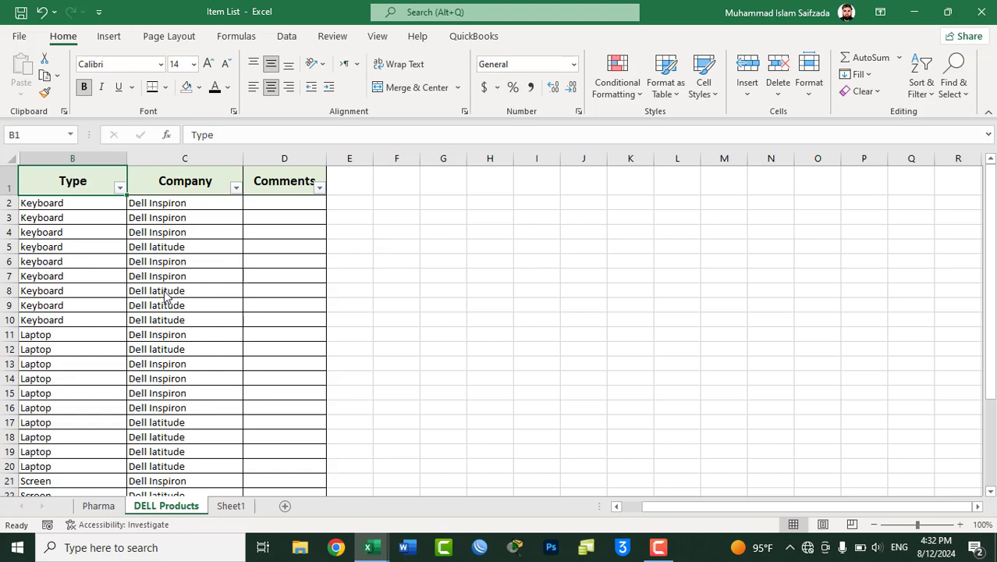
# Step: Fill Type cells B3:B5 and the Laptop cells B14:B19 blue
pyautogui.moveTo(75, 218); pyautogui.dragTo(81, 246)
pyautogui.hotkey('ctrl', 'v')
pyautogui.click(200, 88)
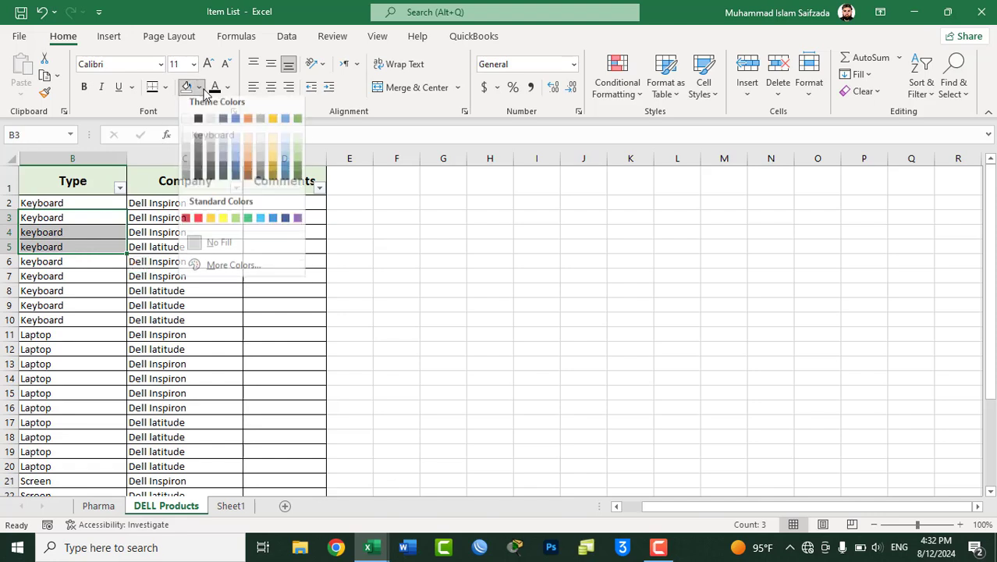
pyautogui.click(235, 127)
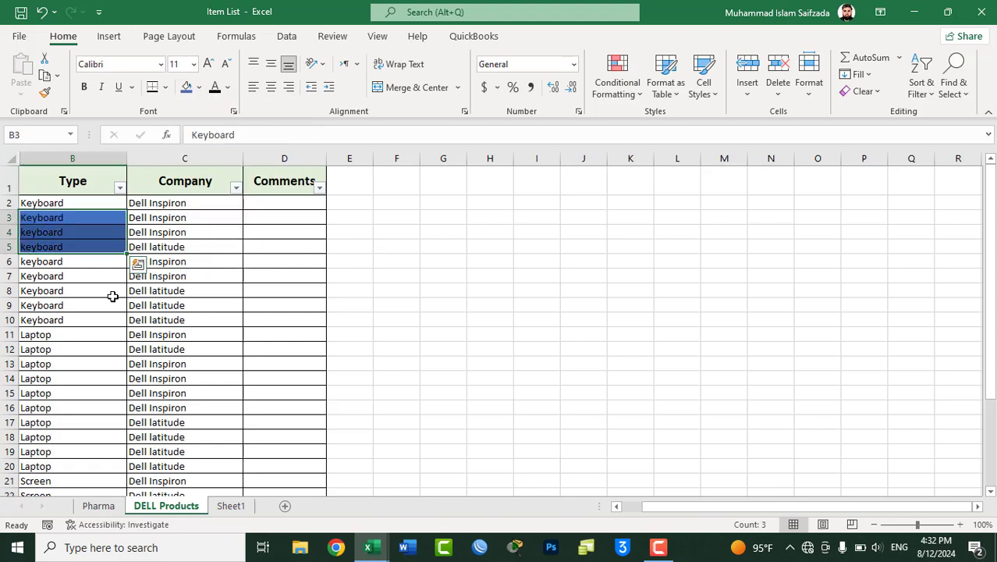
pyautogui.moveTo(75, 379); pyautogui.dragTo(75, 451)
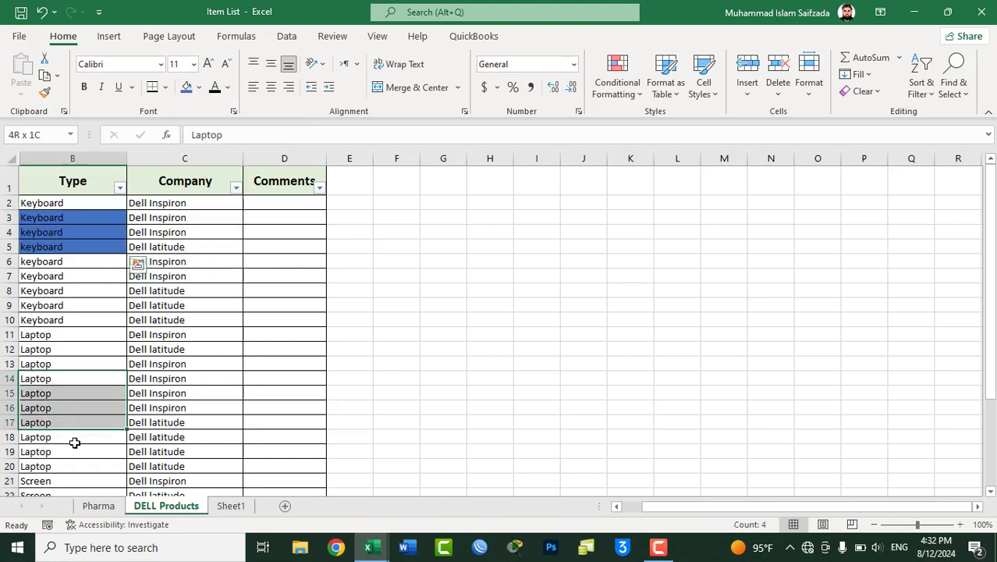
pyautogui.click(187, 88)
pyautogui.click(78, 181)
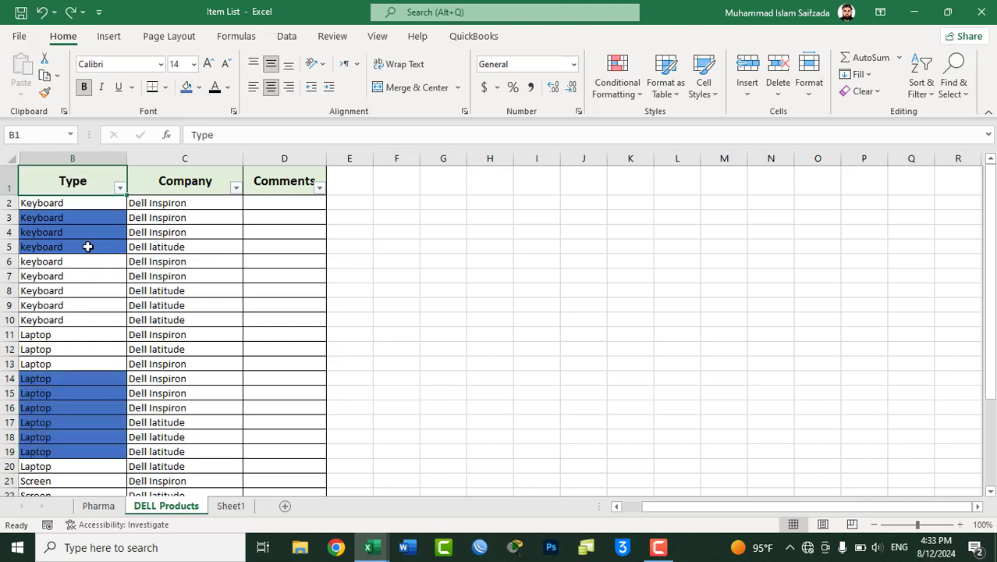
# Step: Filter the Type column by colour to show only blue-filled cells
pyautogui.click(120, 189)
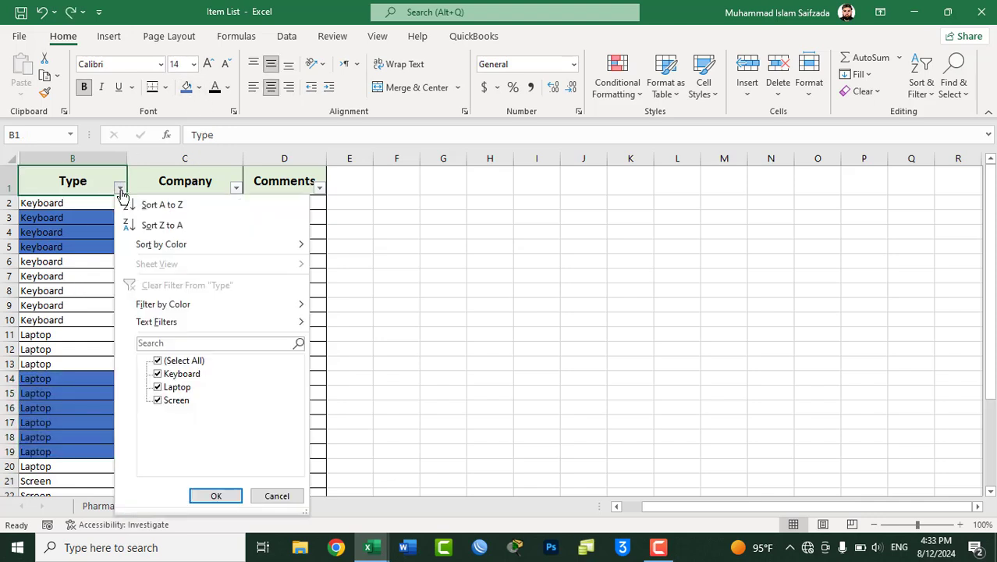
pyautogui.moveTo(170, 306)
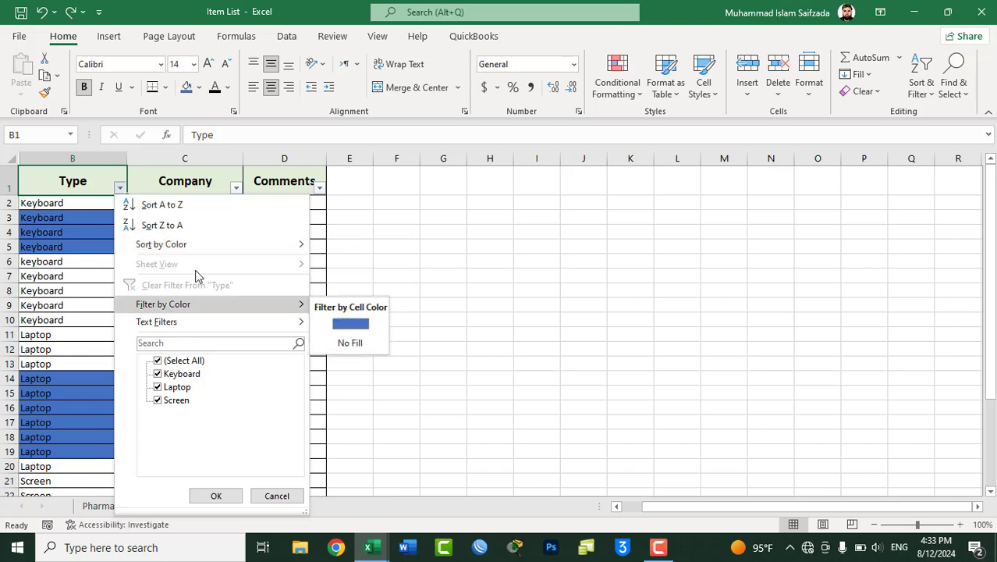
pyautogui.moveTo(209, 250)
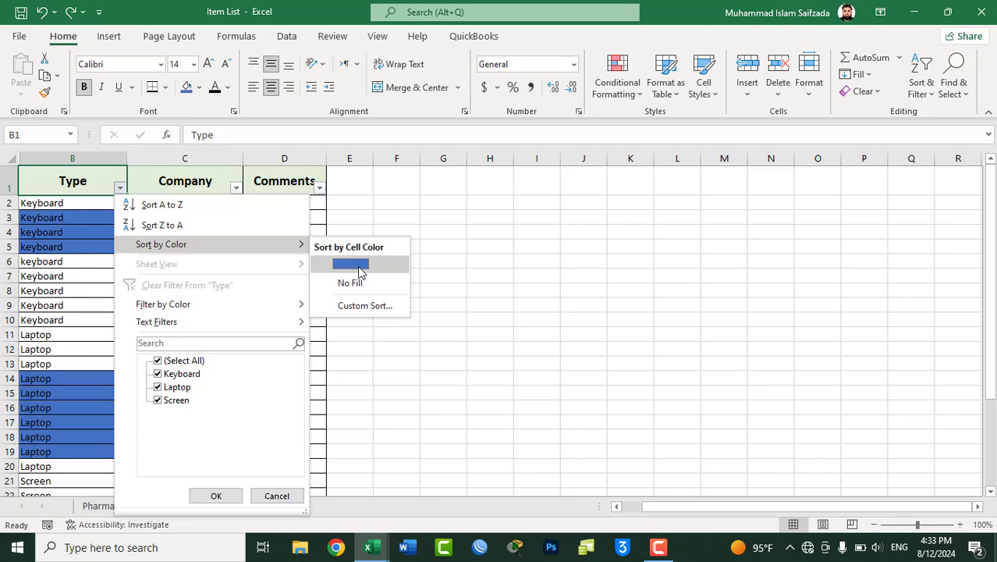
pyautogui.moveTo(240, 313)
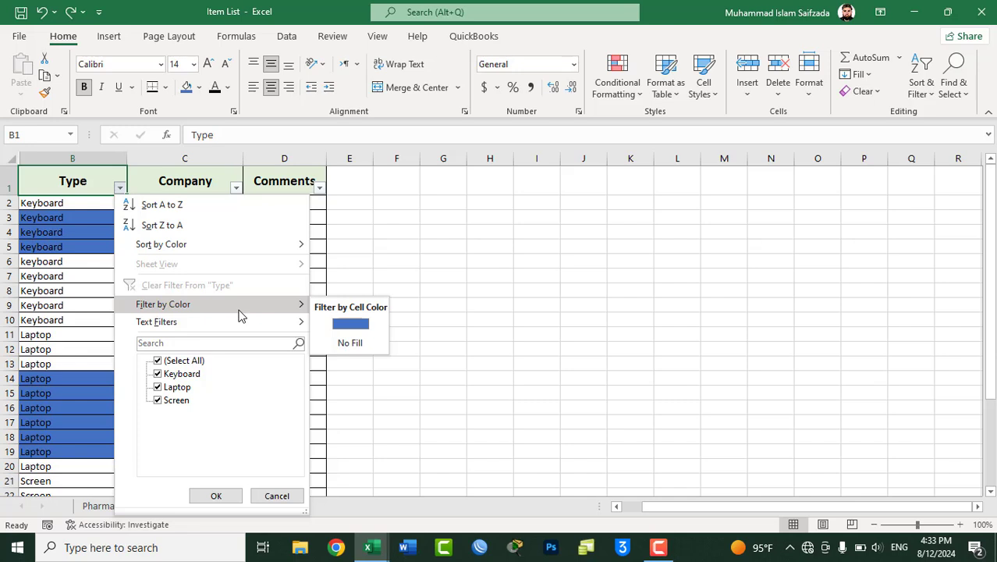
pyautogui.click(350, 324)
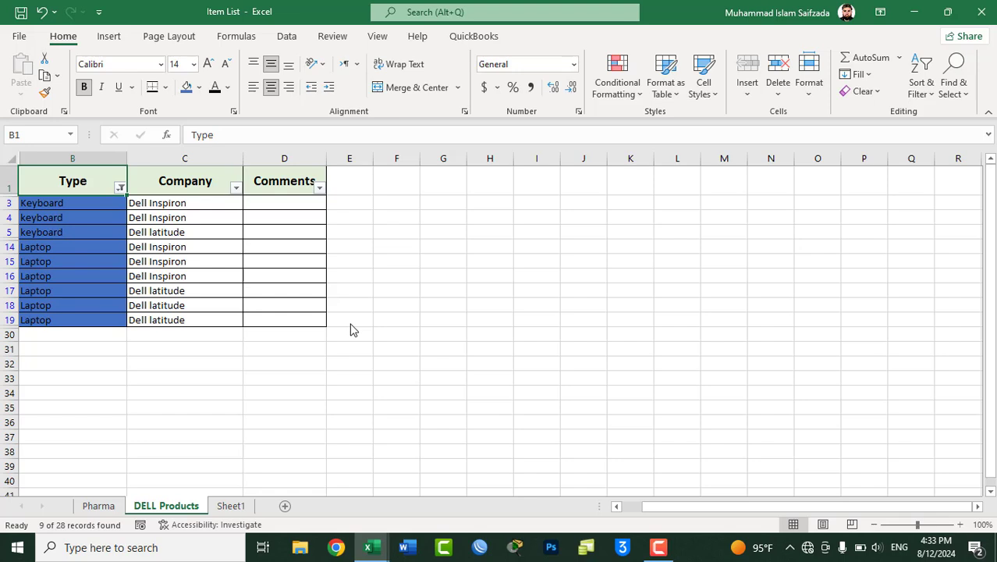
# Step: Clear the Type filter and select the Type cells from row 2 down
pyautogui.click(121, 189)
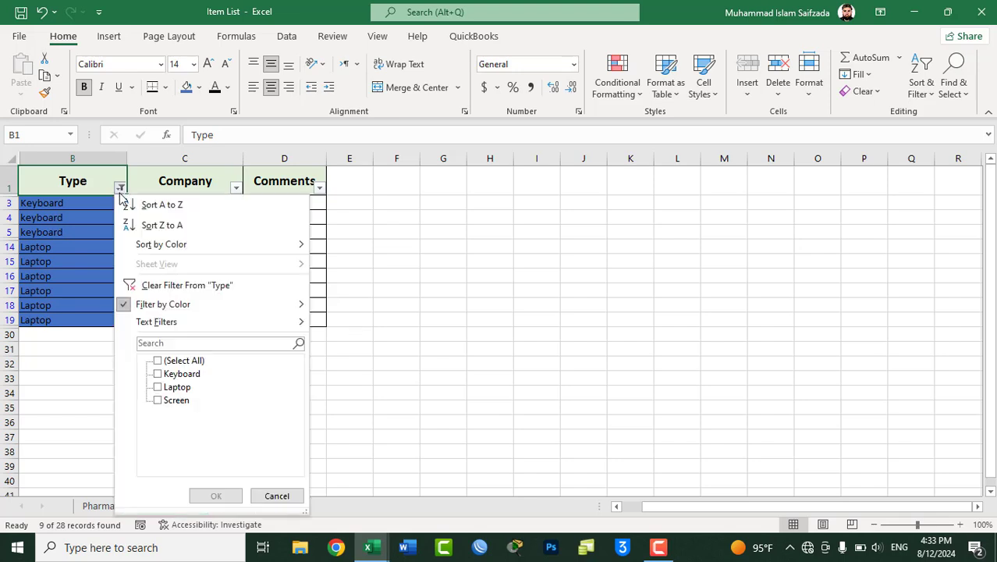
pyautogui.click(145, 289)
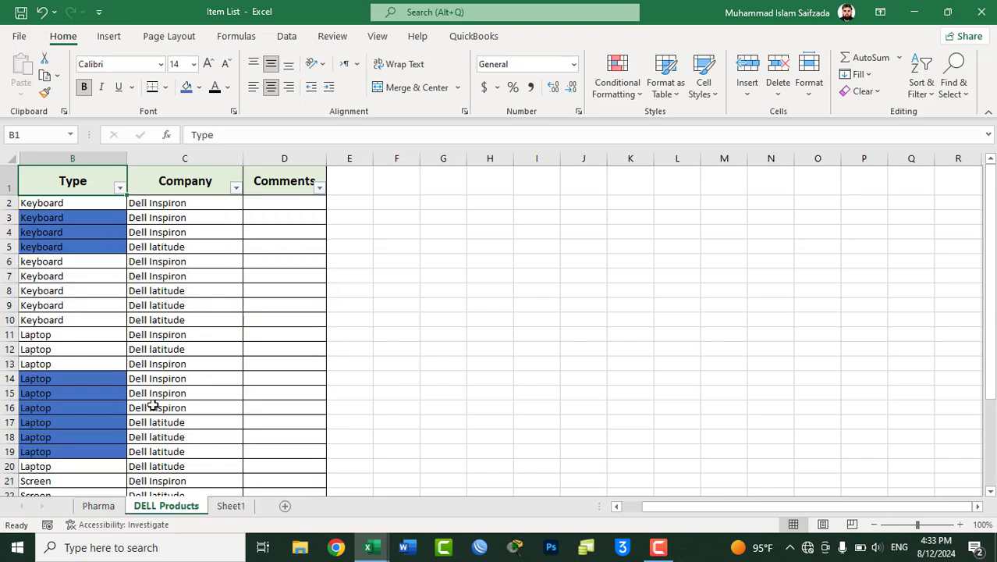
pyautogui.moveTo(71, 204); pyautogui.dragTo(85, 377)
# Step: Set the Type cells B2:B19 to No Fill
pyautogui.click(199, 86)
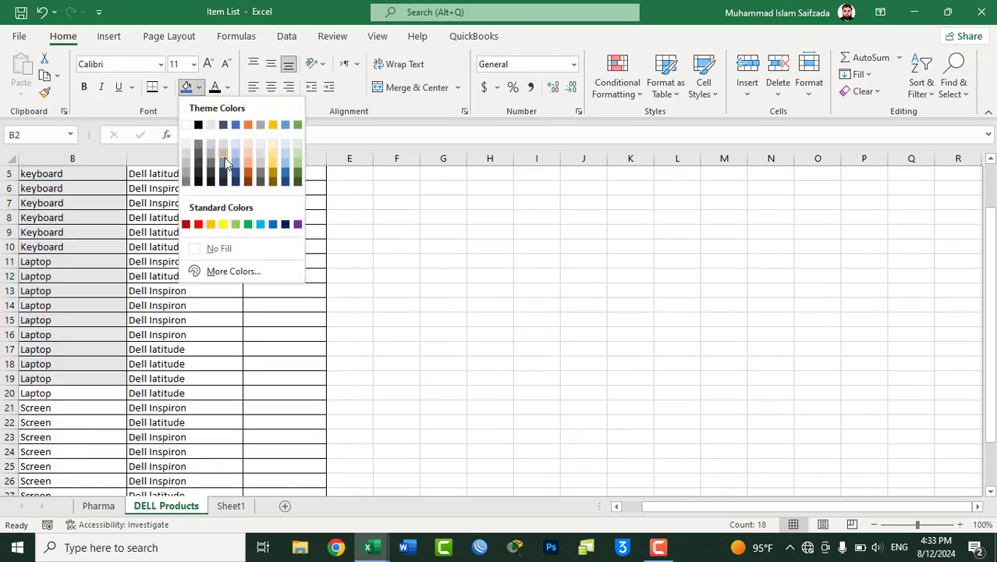
pyautogui.click(211, 249)
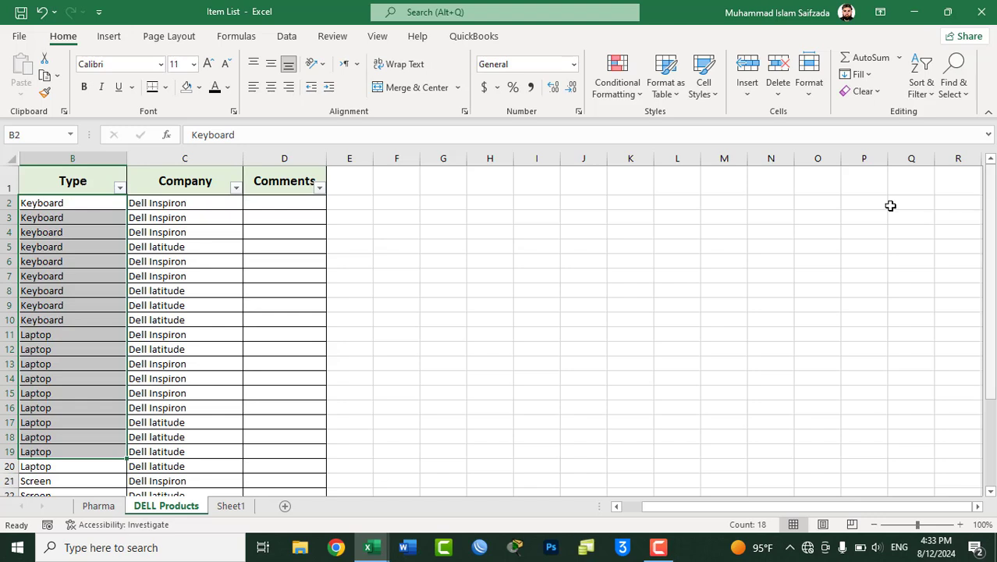
pyautogui.click(86, 177)
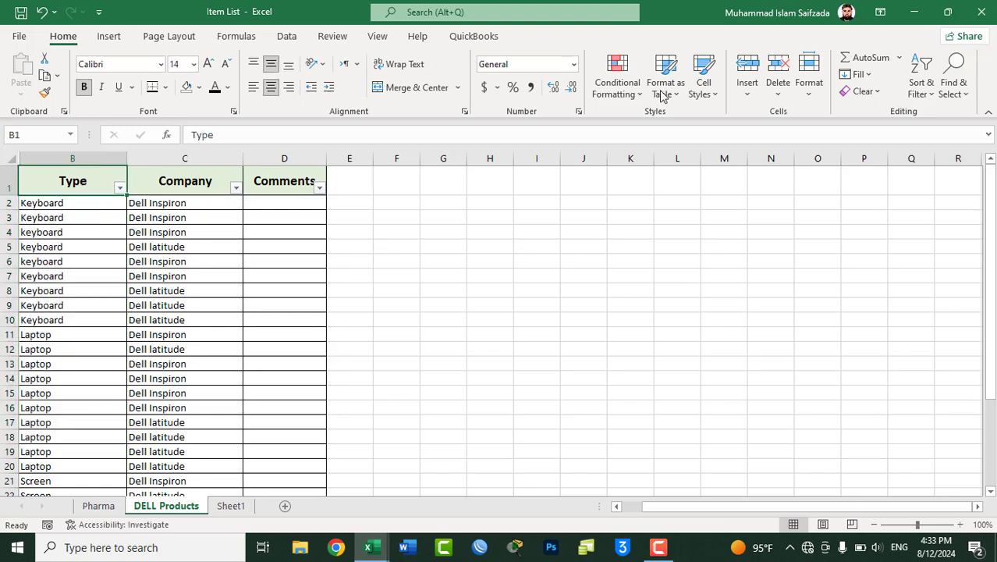
pyautogui.click(921, 82)
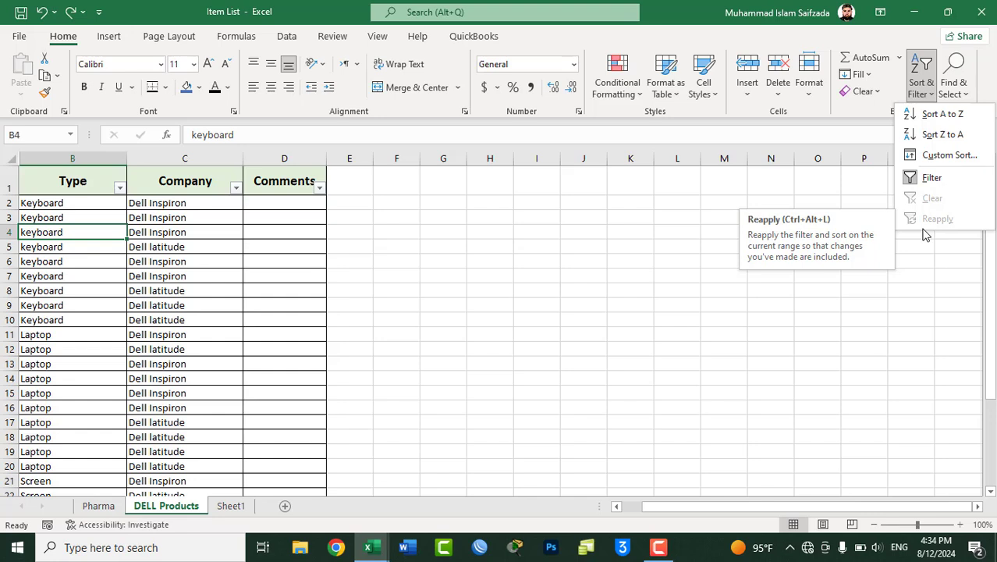
pyautogui.click(56, 187)
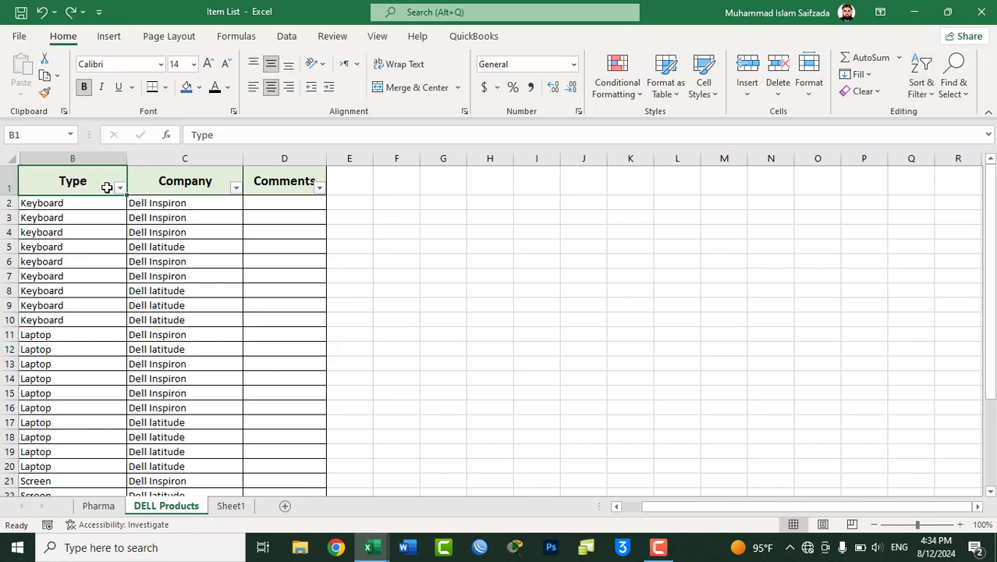
pyautogui.click(119, 188)
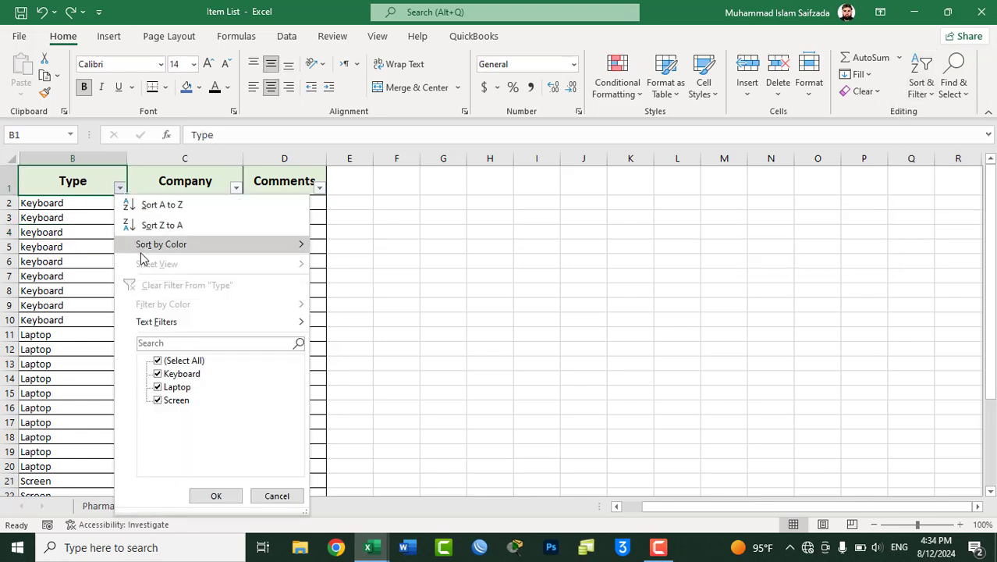
pyautogui.click(158, 360)
pyautogui.click(157, 374)
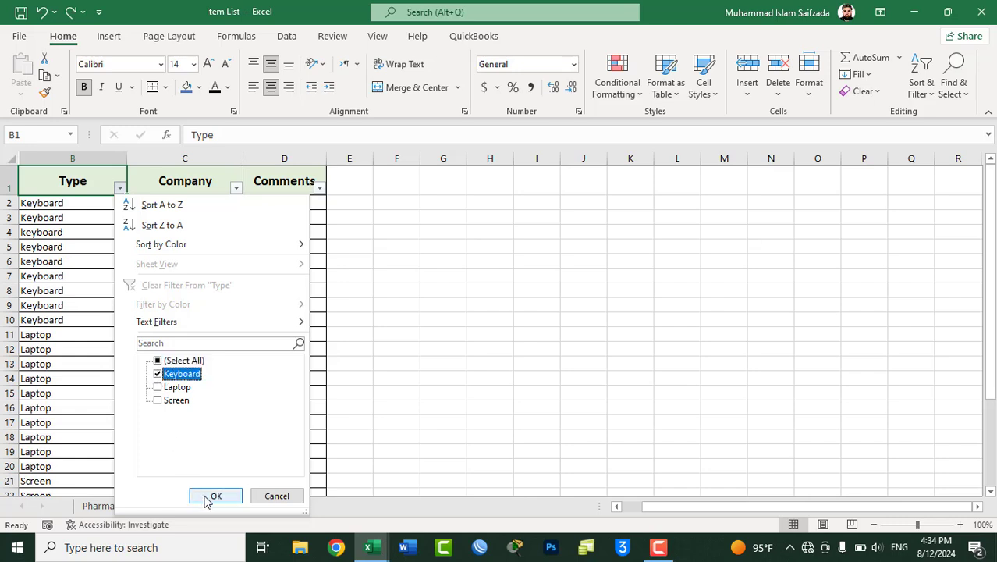
pyautogui.click(212, 496)
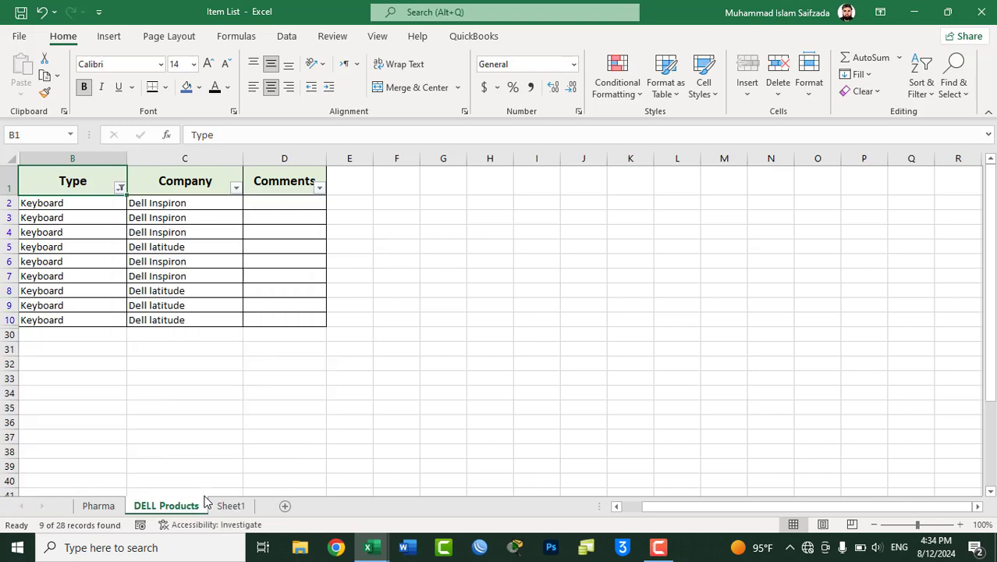
pyautogui.click(862, 91)
pyautogui.press('Escape')
pyautogui.click(920, 93)
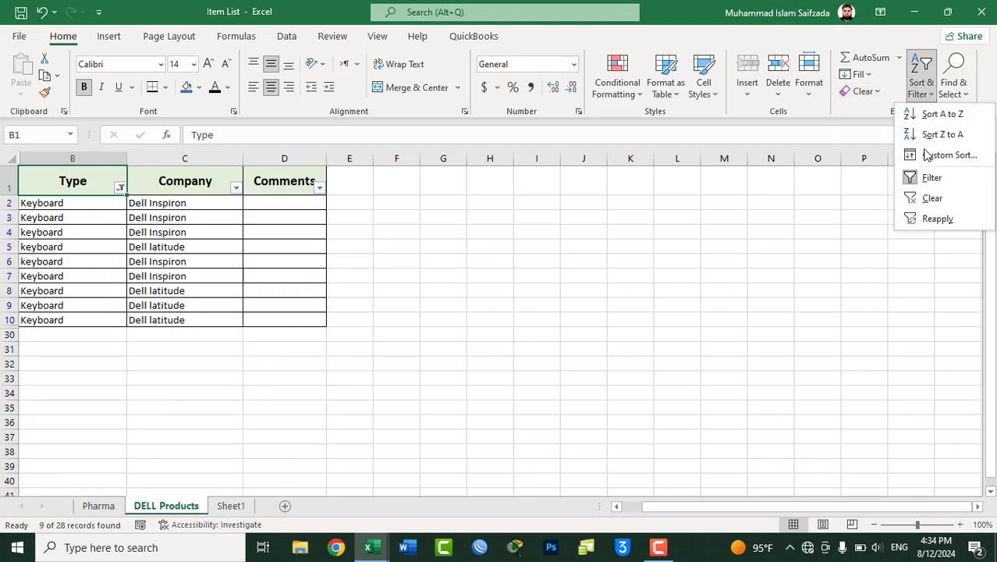
pyautogui.click(920, 197)
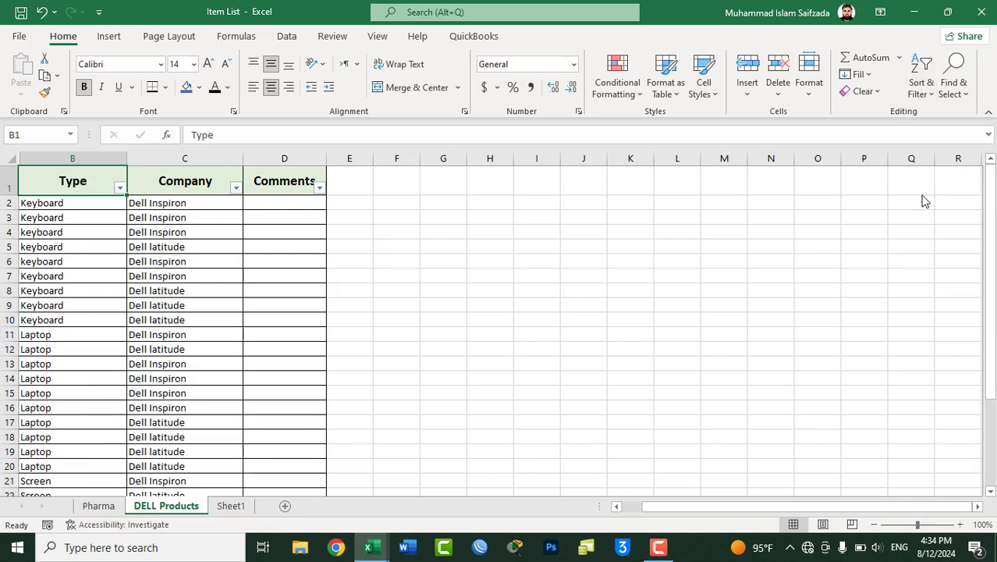
# Step: Filter the Type column to Keyboard only, showing 9 of 28 records
pyautogui.click(926, 93)
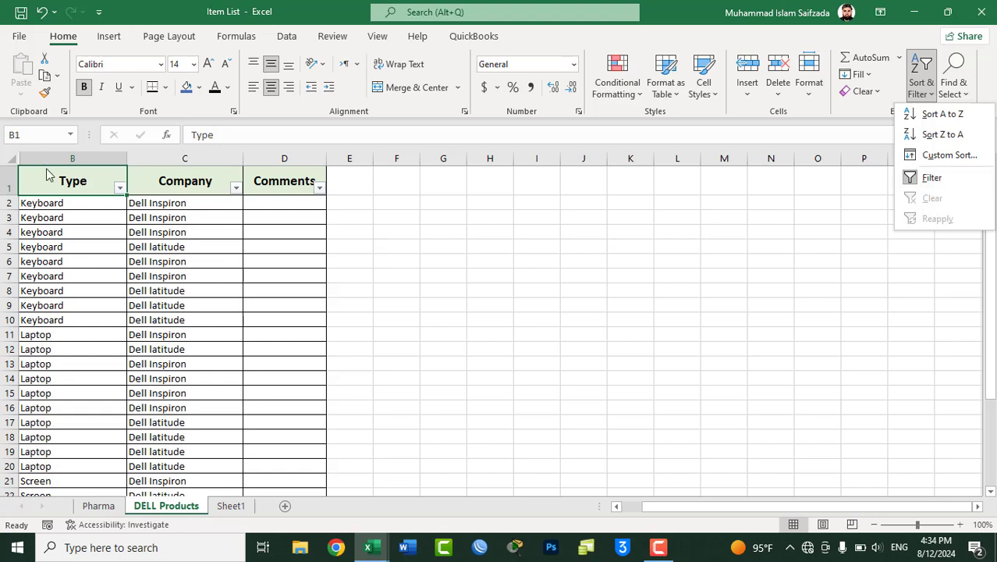
pyautogui.click(119, 187)
pyautogui.click(120, 187)
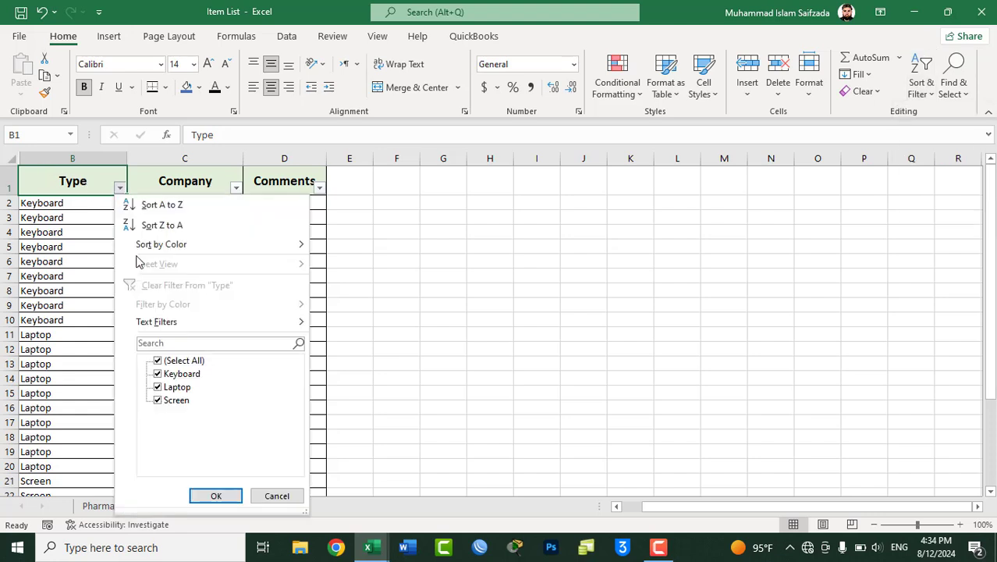
pyautogui.click(157, 361)
pyautogui.click(158, 374)
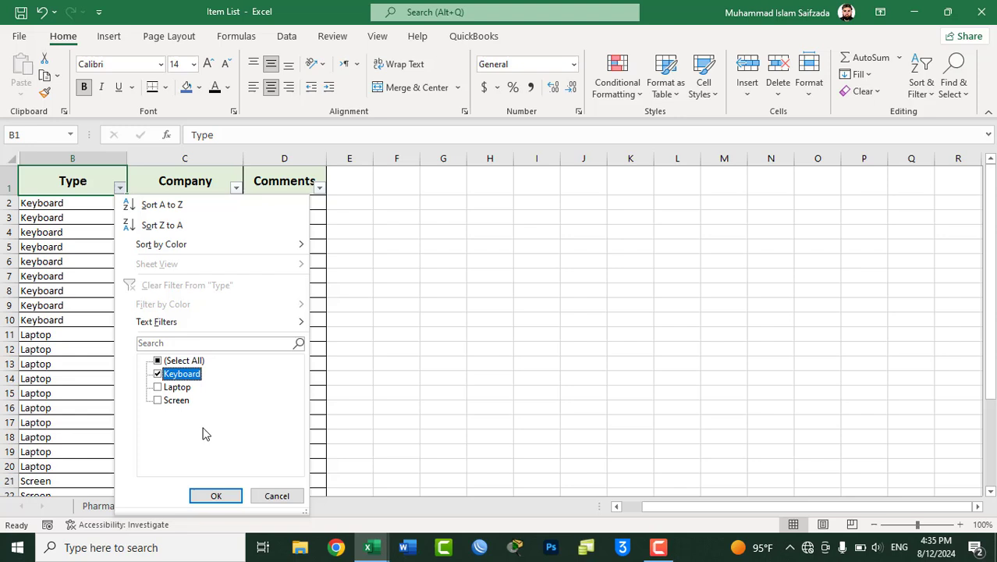
pyautogui.click(220, 497)
pyautogui.click(922, 82)
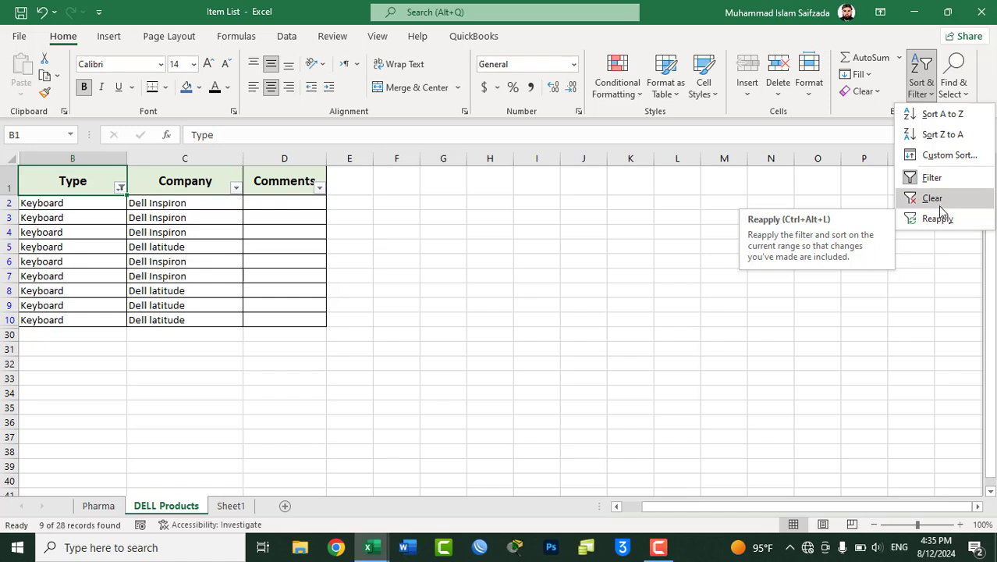
# Step: Enter 'Laptop' in cell B30 below the list
pyautogui.click(60, 338)
pyautogui.click(54, 332)
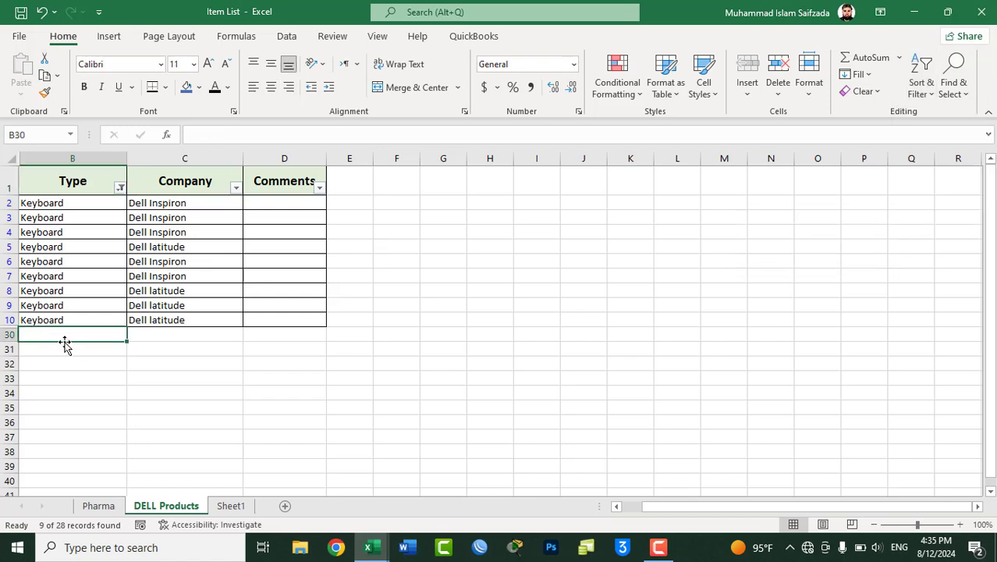
pyautogui.write('Laptop')
pyautogui.press('Return')
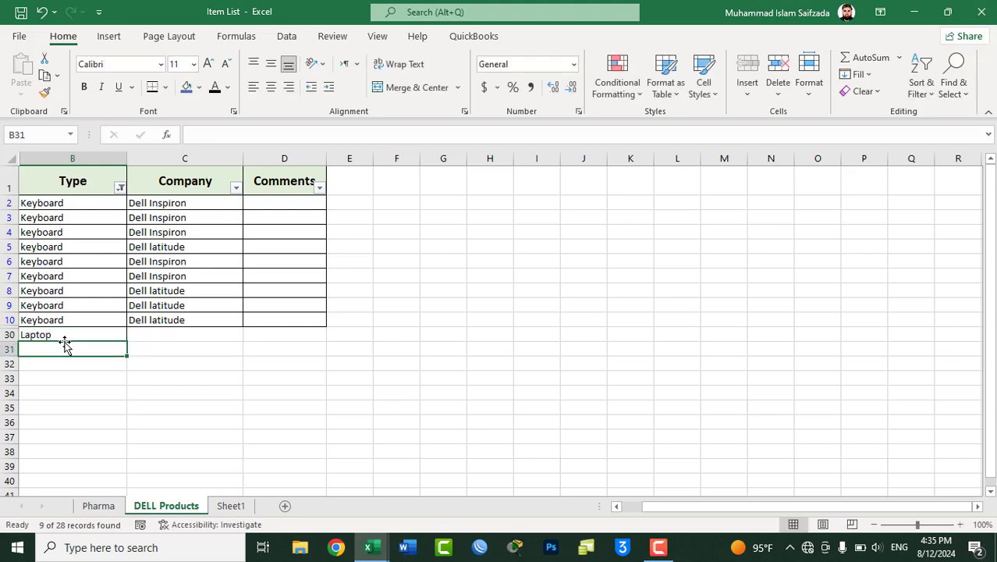
# Step: Reapply the Keyboard filter to include the new row, then clear it
pyautogui.click(85, 189)
pyautogui.click(927, 78)
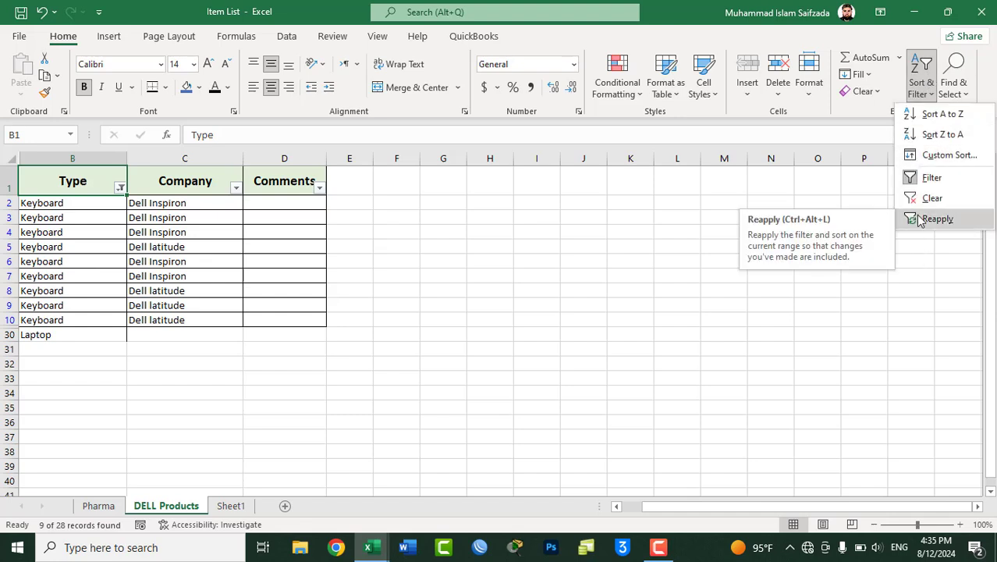
pyautogui.click(919, 220)
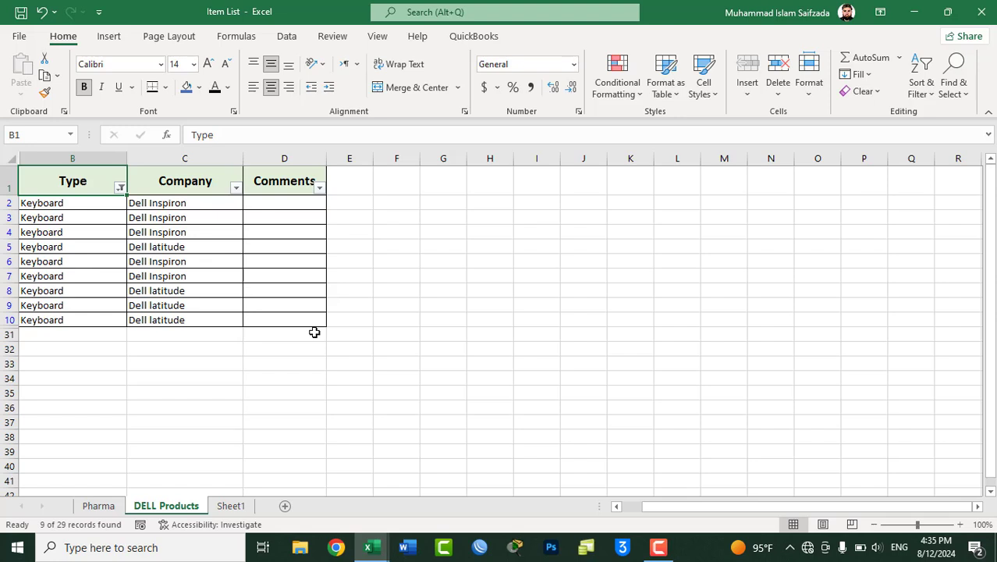
pyautogui.click(920, 86)
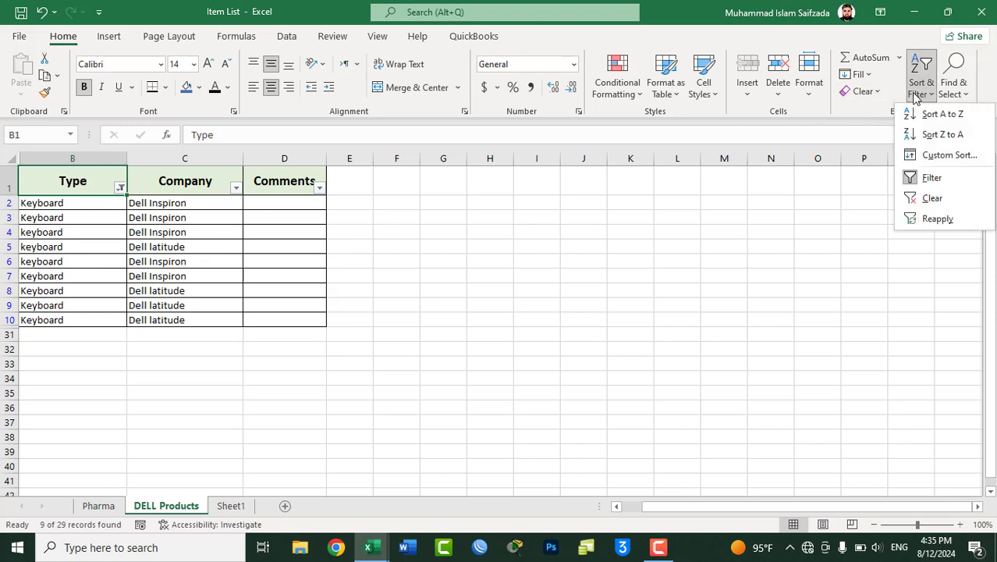
pyautogui.click(930, 200)
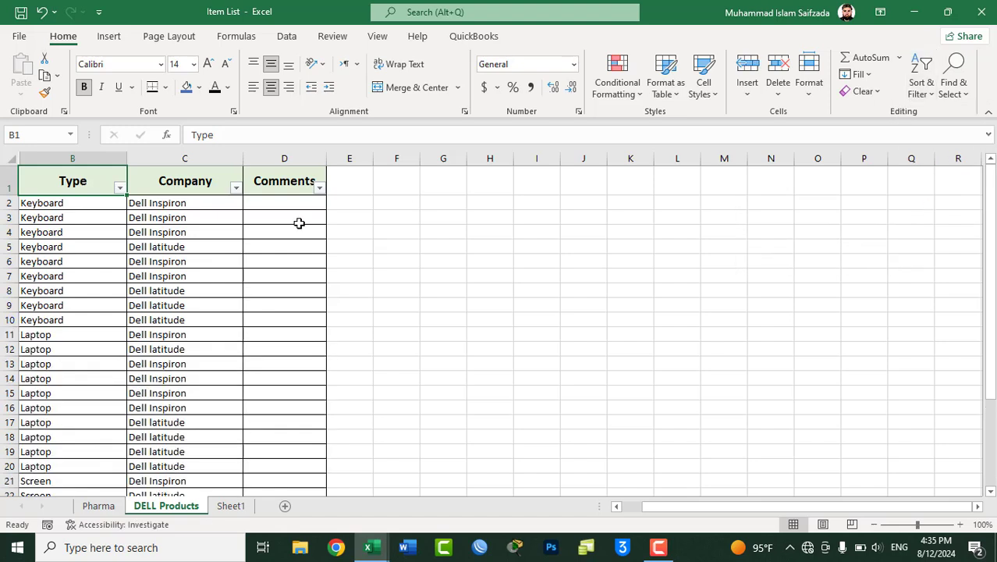
# Step: Turn off AutoFilter, minimize both Excel windows and refresh the desktop
pyautogui.click(926, 93)
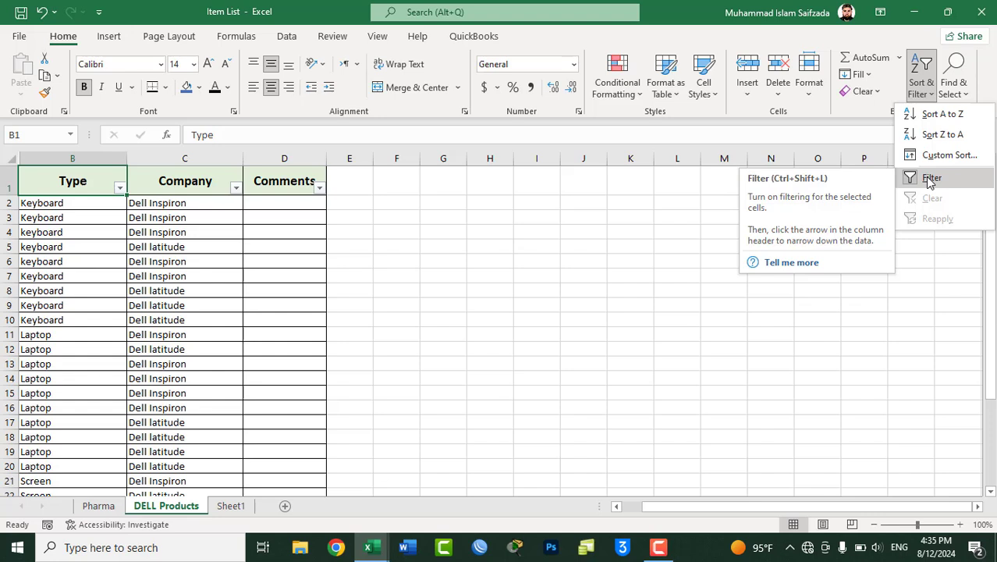
pyautogui.click(927, 180)
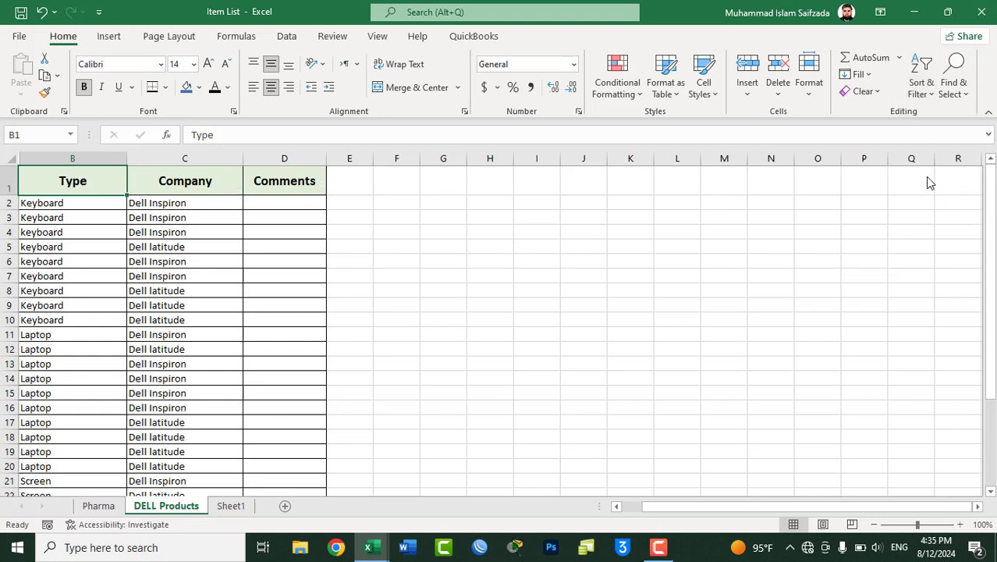
pyautogui.click(917, 14)
pyautogui.click(917, 13)
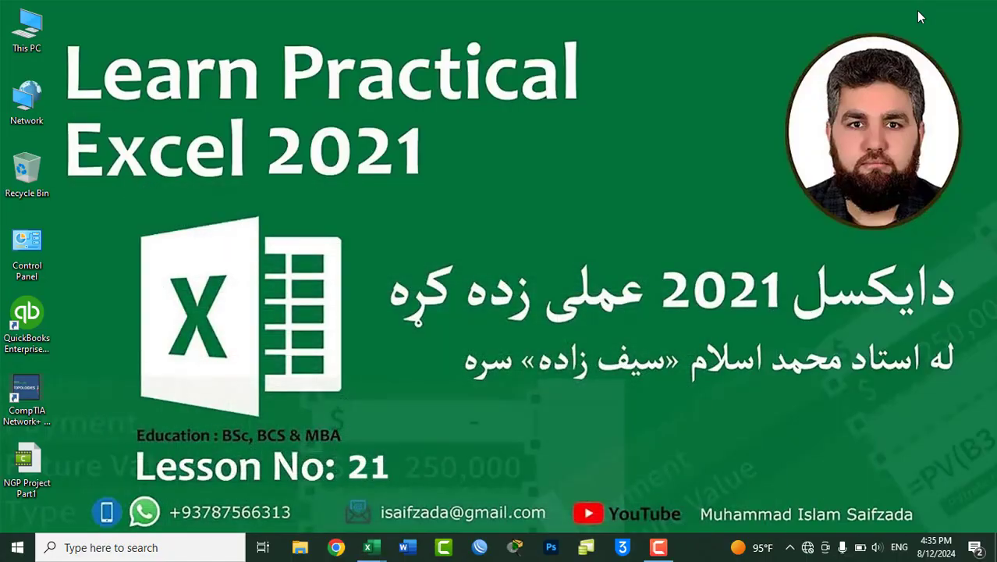
pyautogui.rightClick(578, 129)
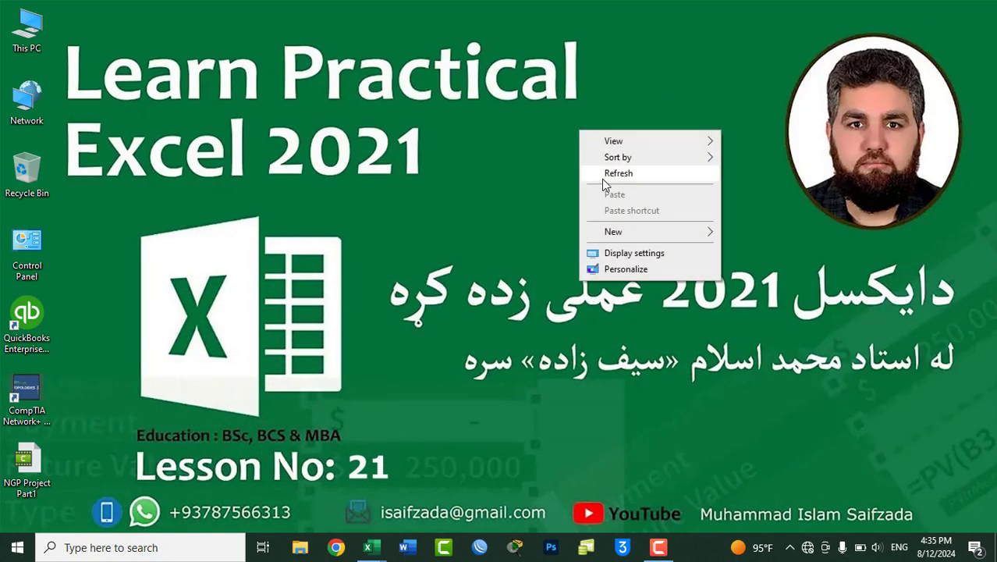